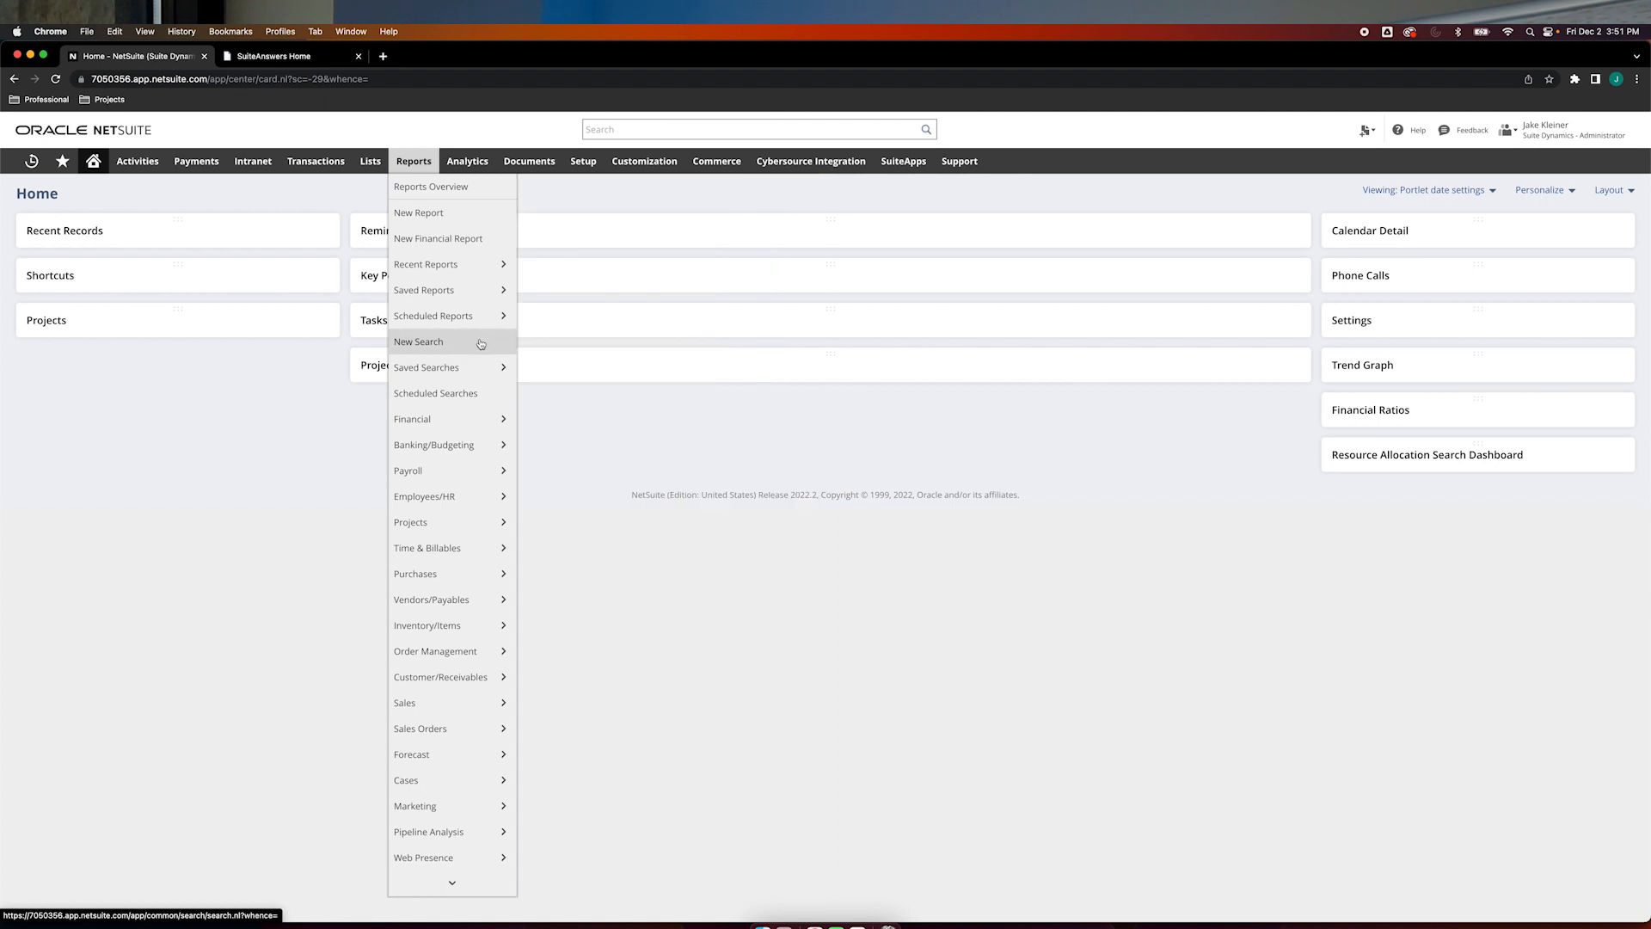
Start a new search of the Transaction type.
left_click(460, 343)
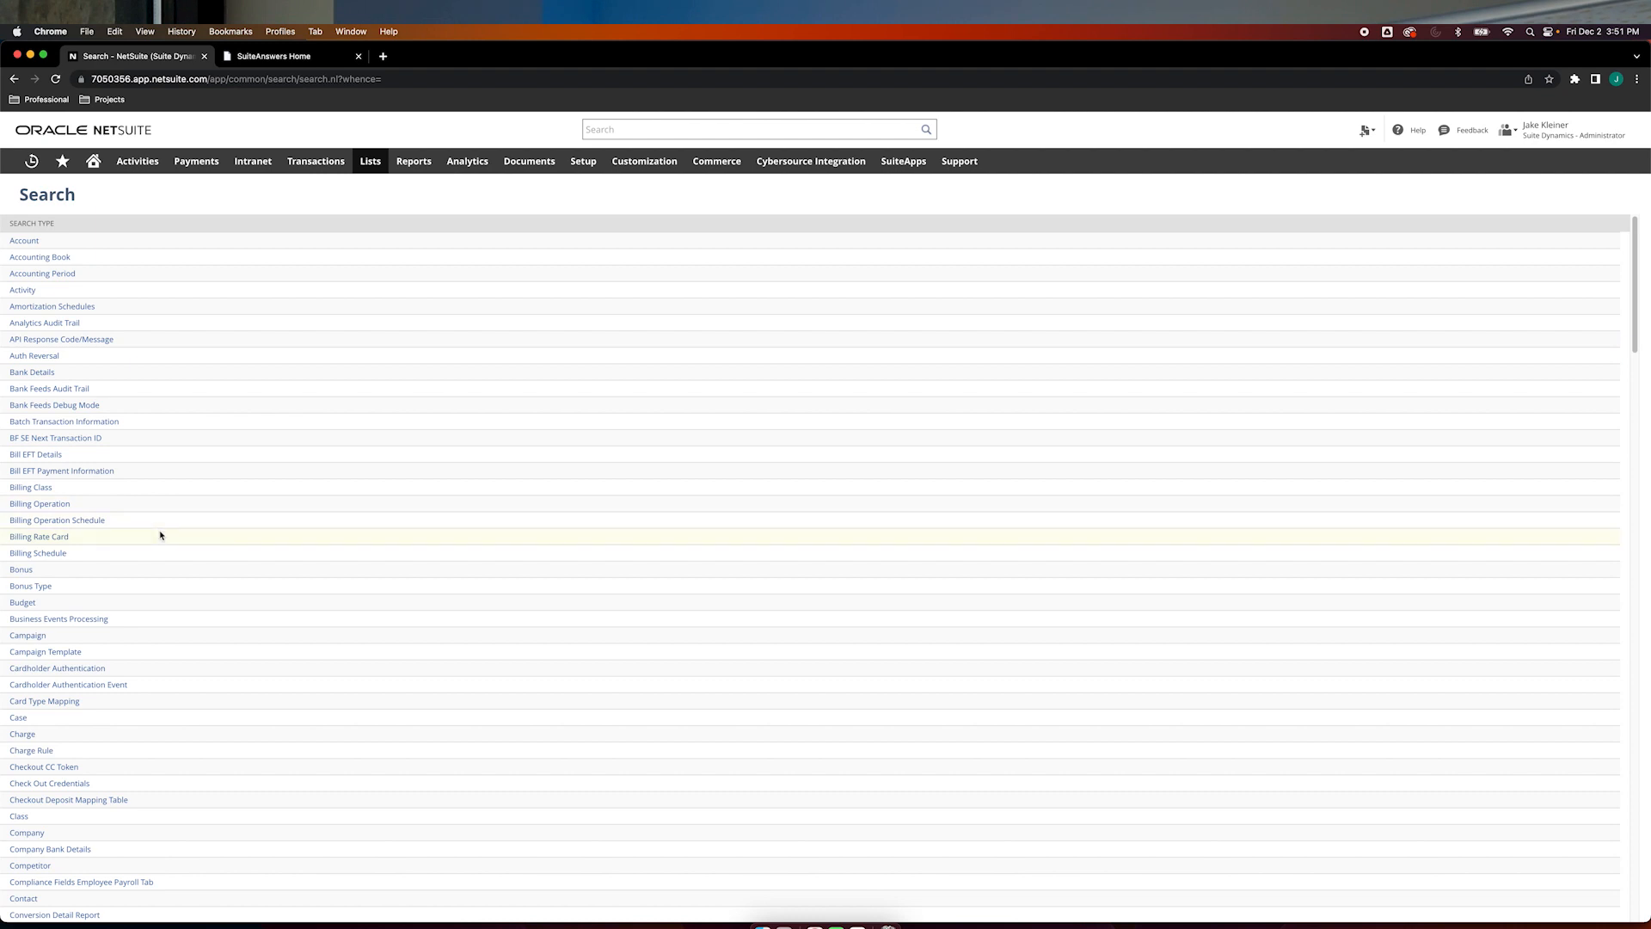
scroll(163, 522, "down", 5)
scroll(160, 540, "down", 20)
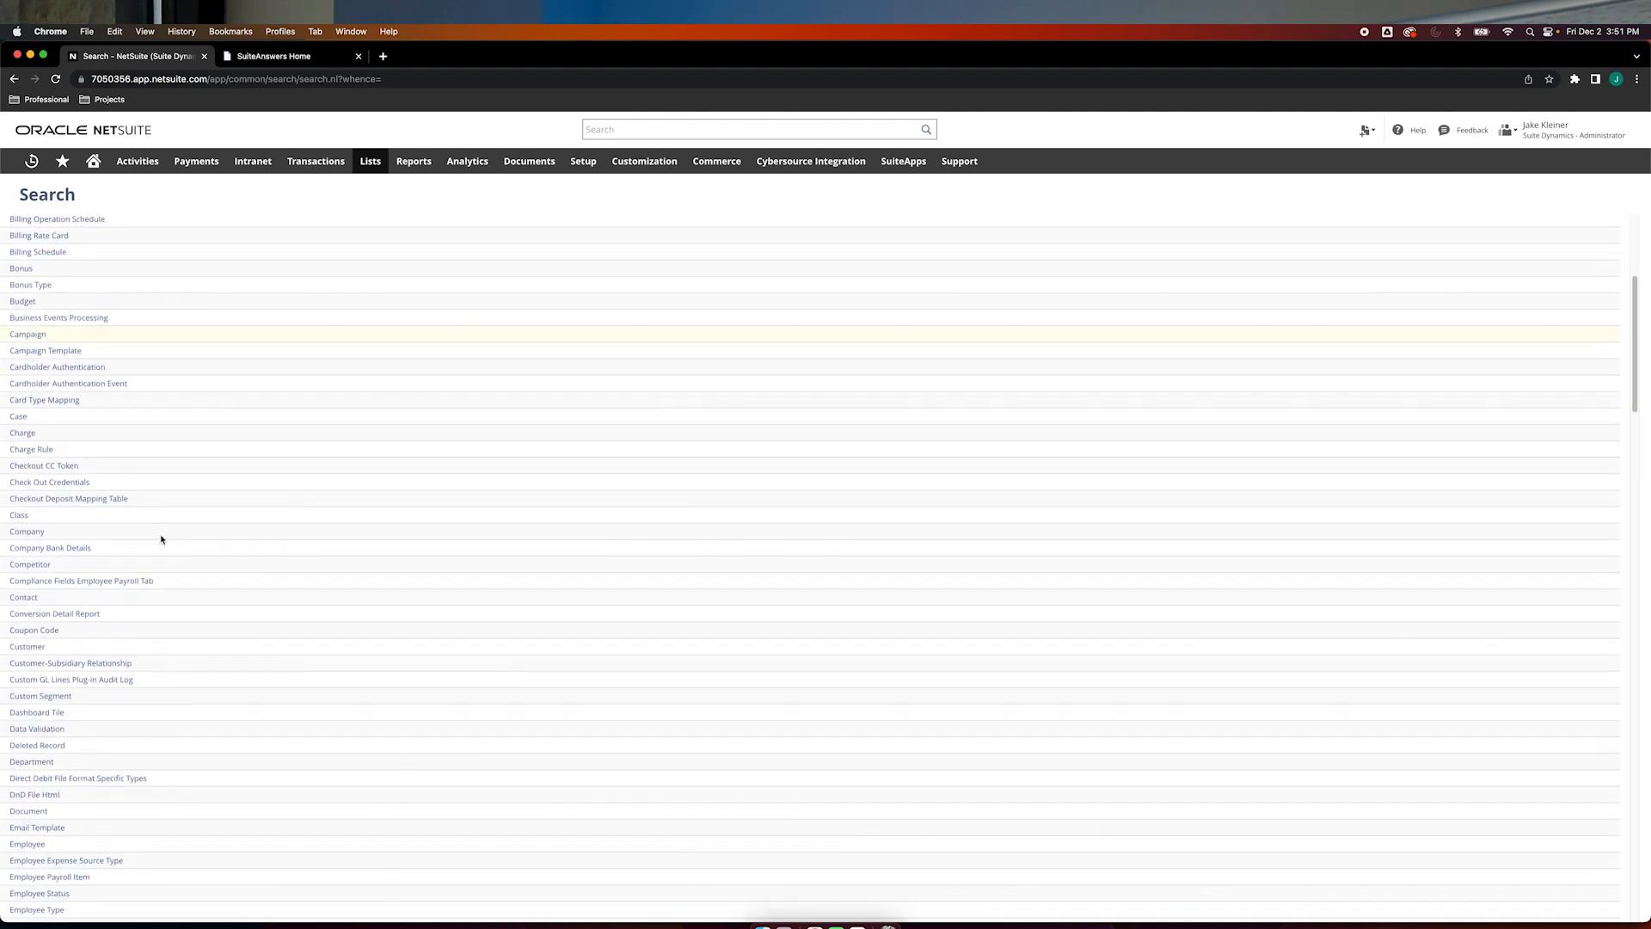
scroll(160, 539, "down", 4)
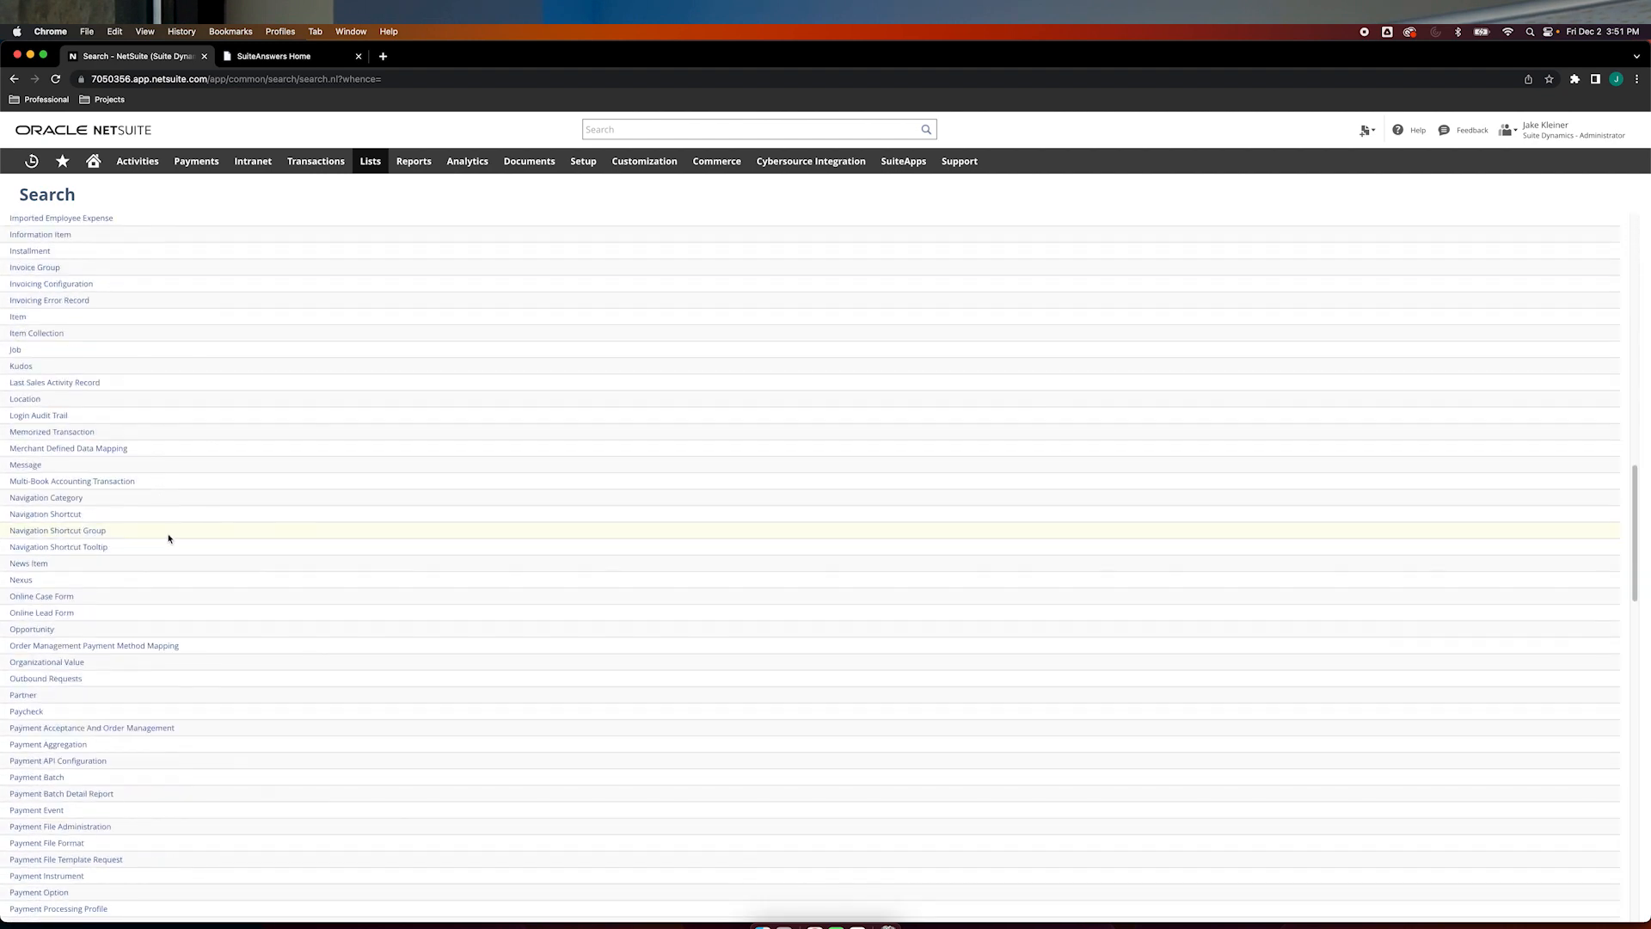
scroll(175, 550, "down", 2)
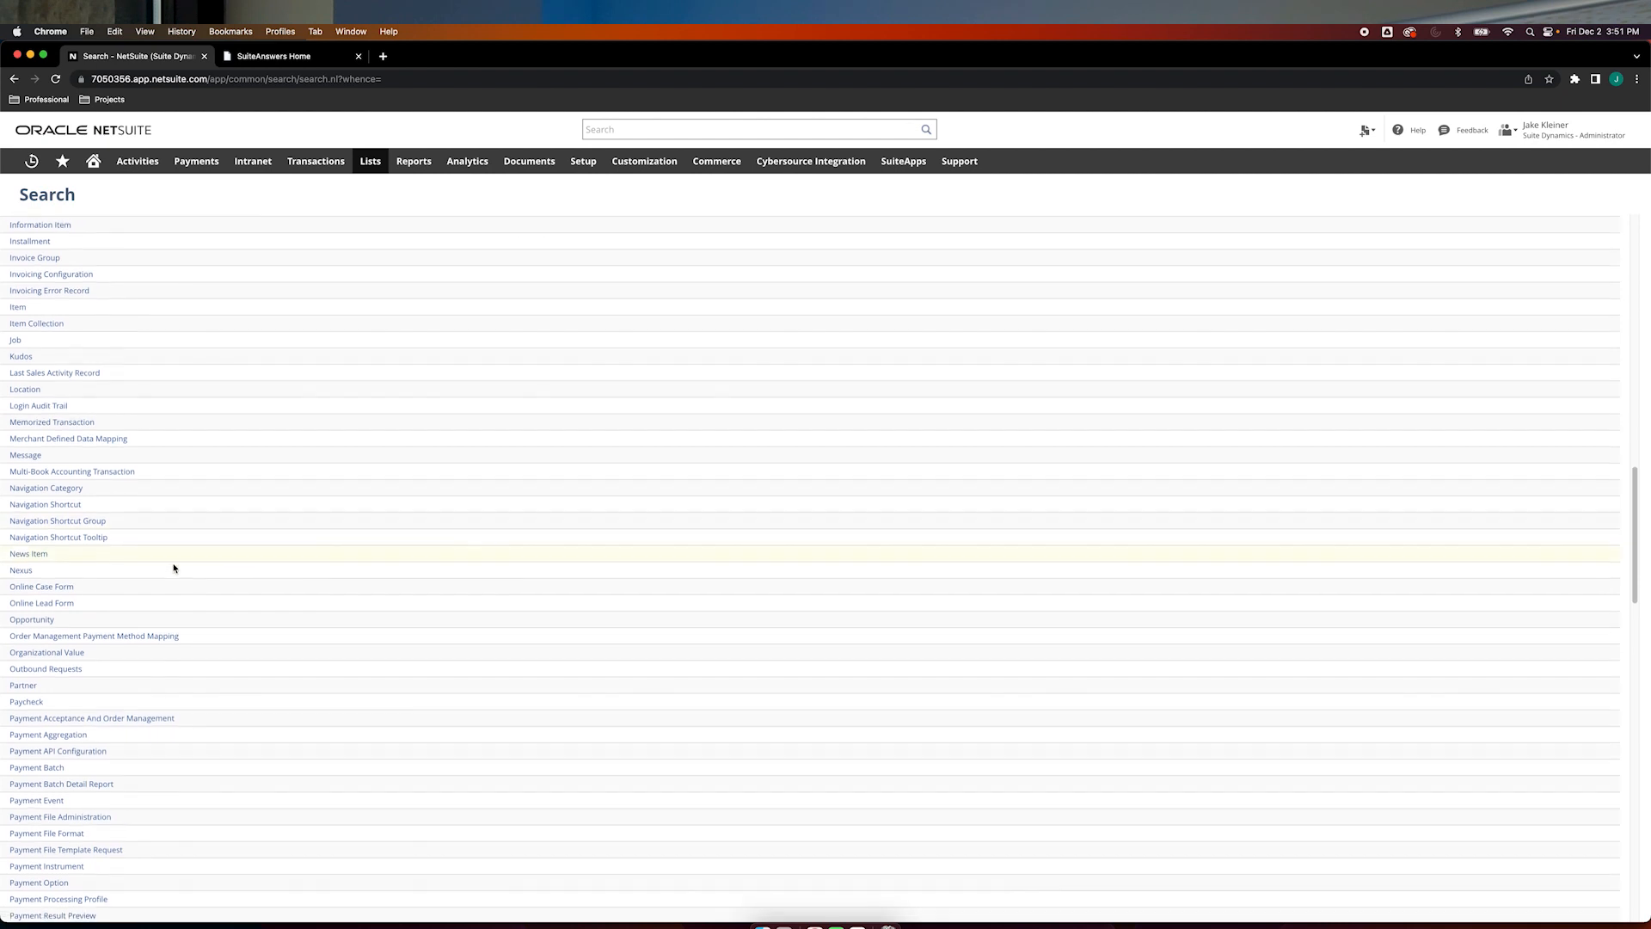
scroll(173, 568, "down", 2)
scroll(173, 569, "down", 20)
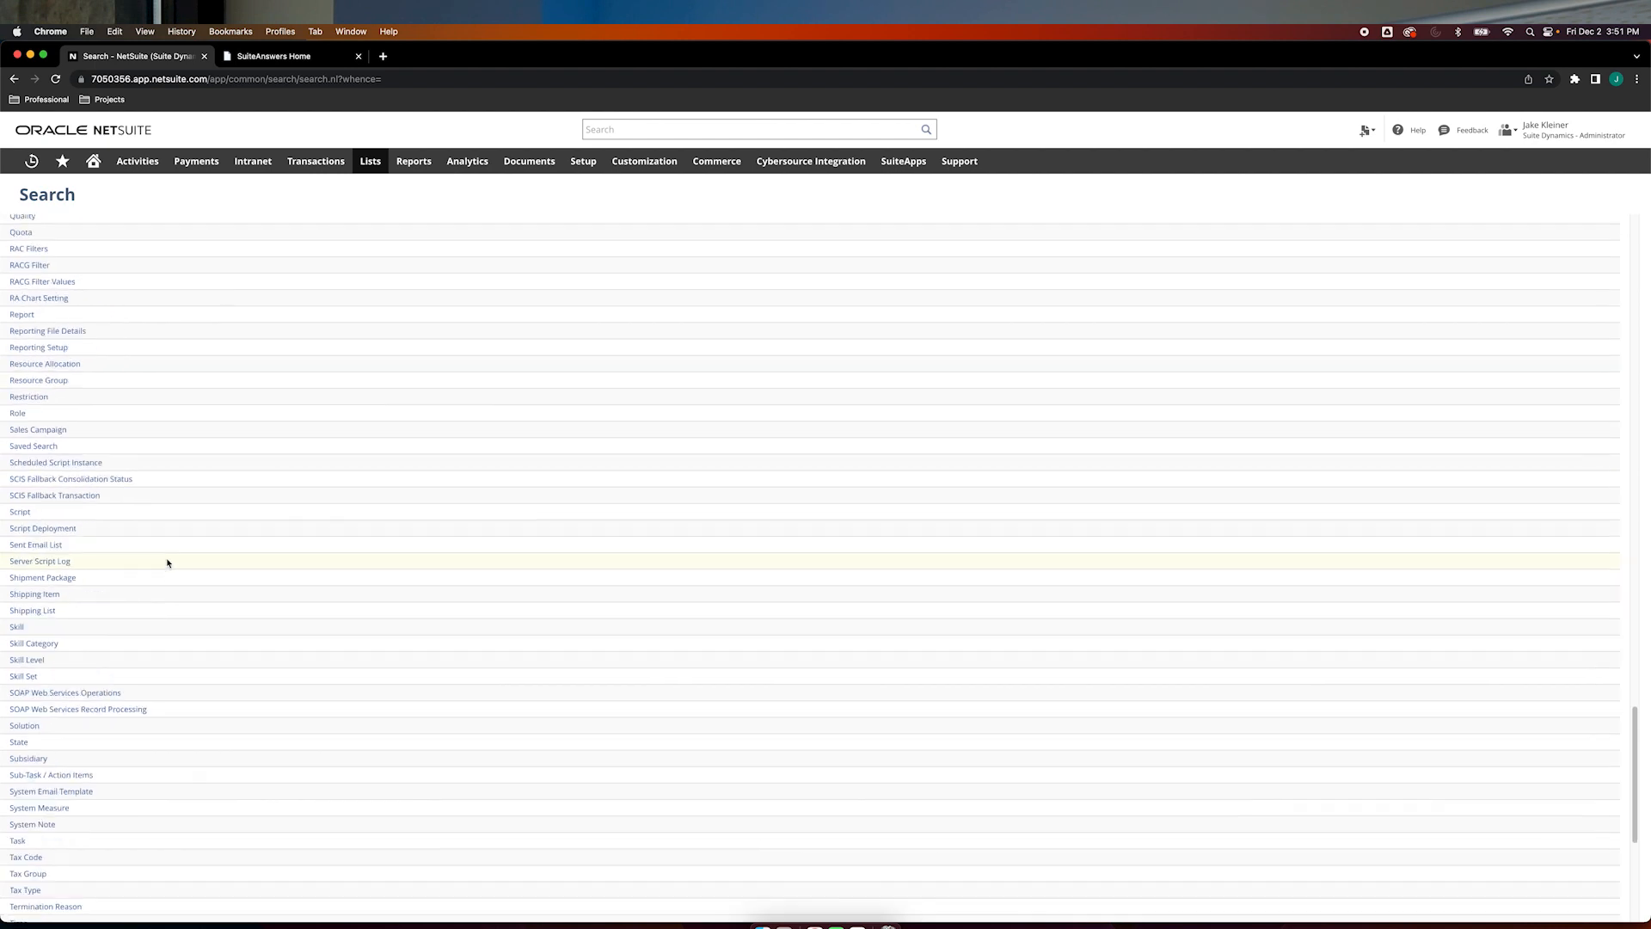
scroll(153, 602, "down", 4)
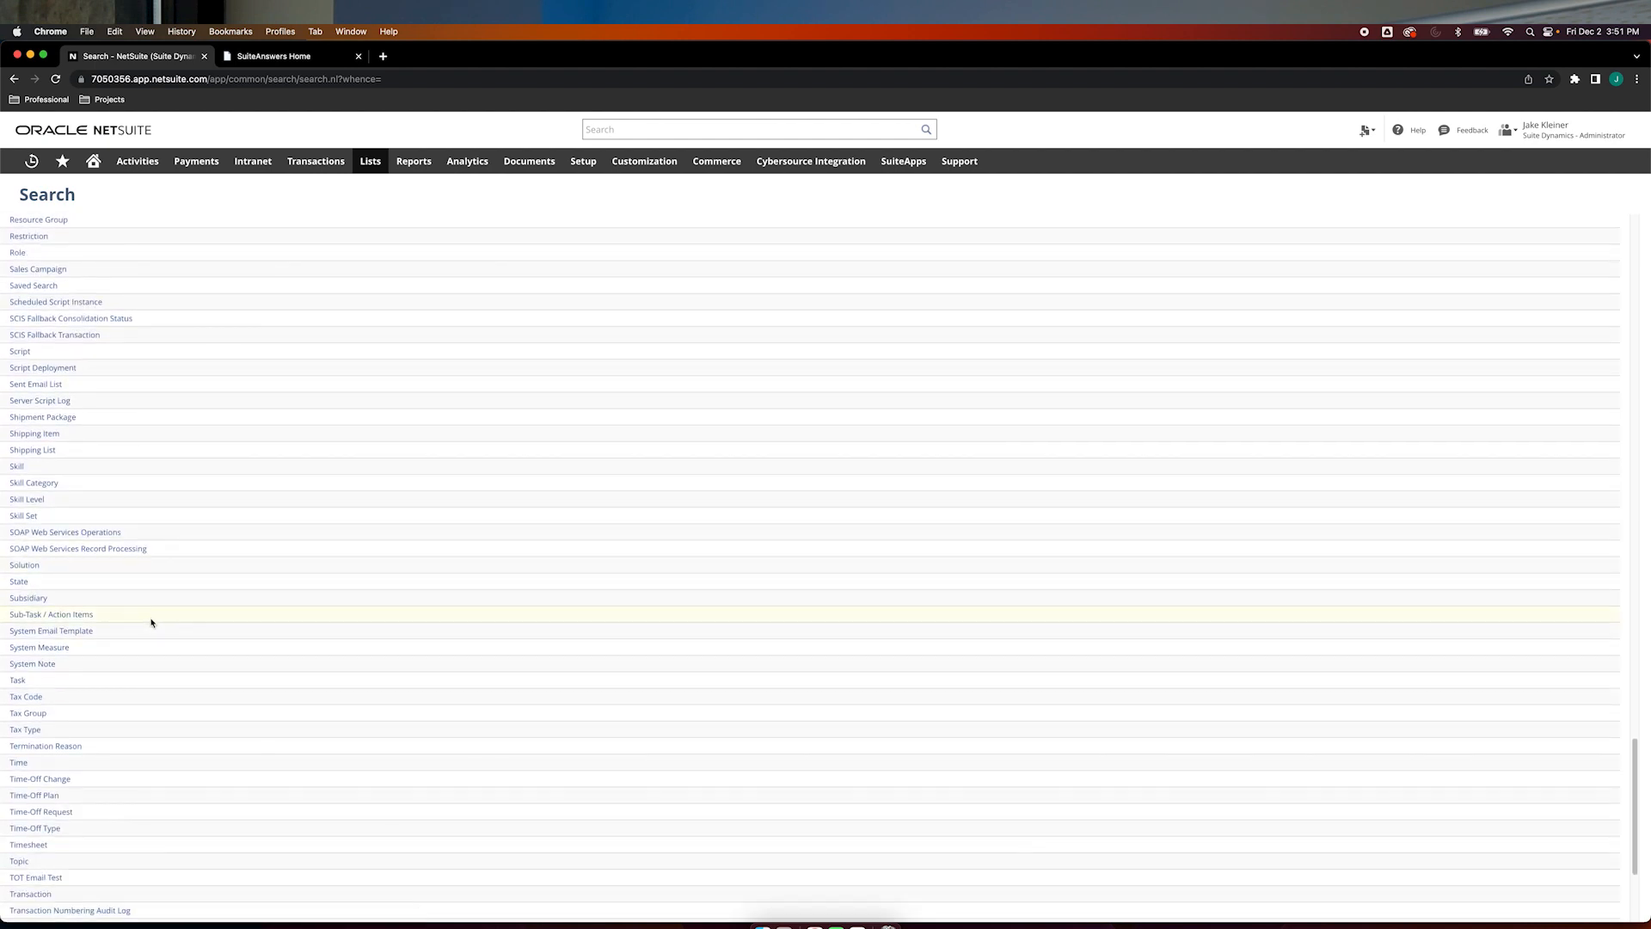
scroll(153, 627, "down", 1)
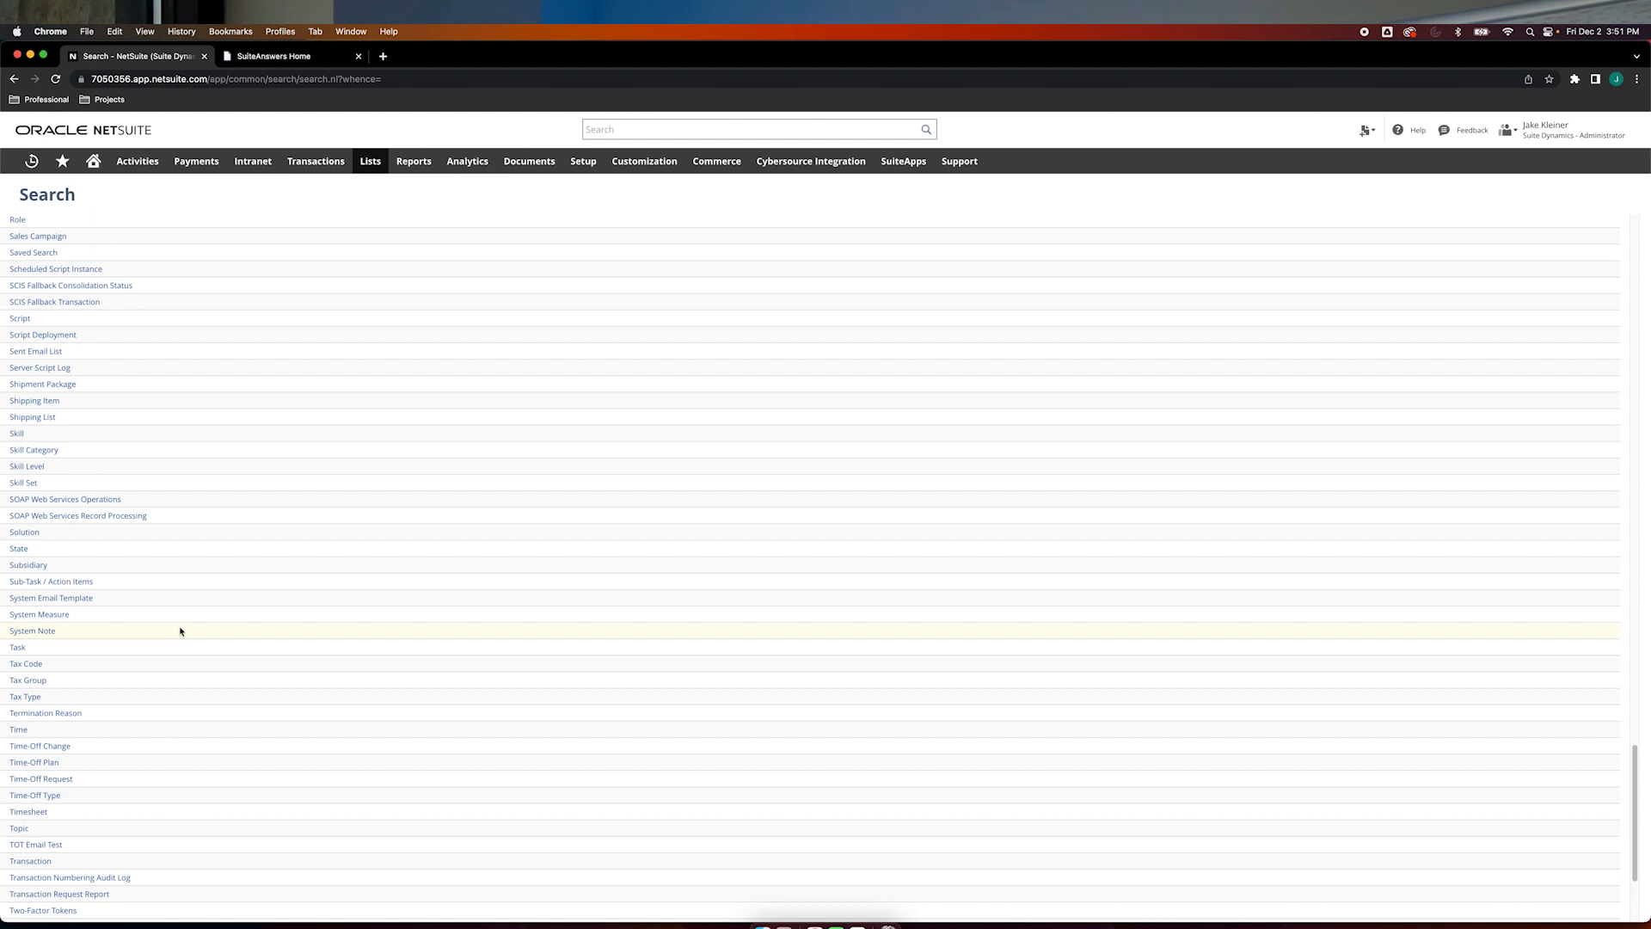
scroll(181, 630, "down", 2)
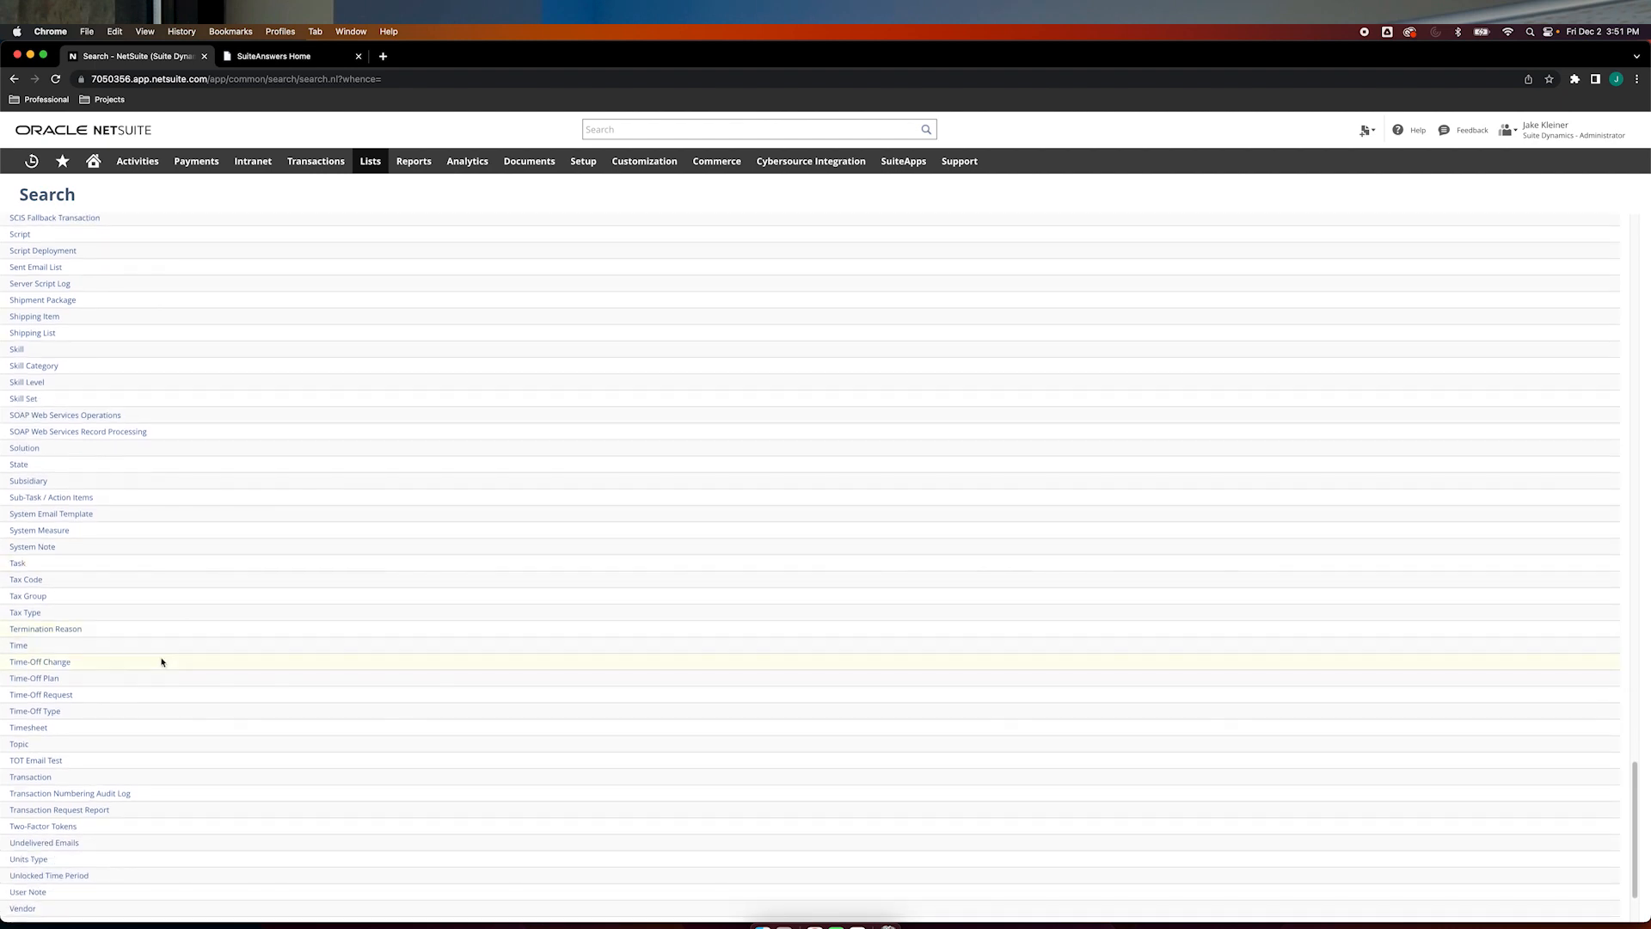
scroll(46, 761, "down", 1)
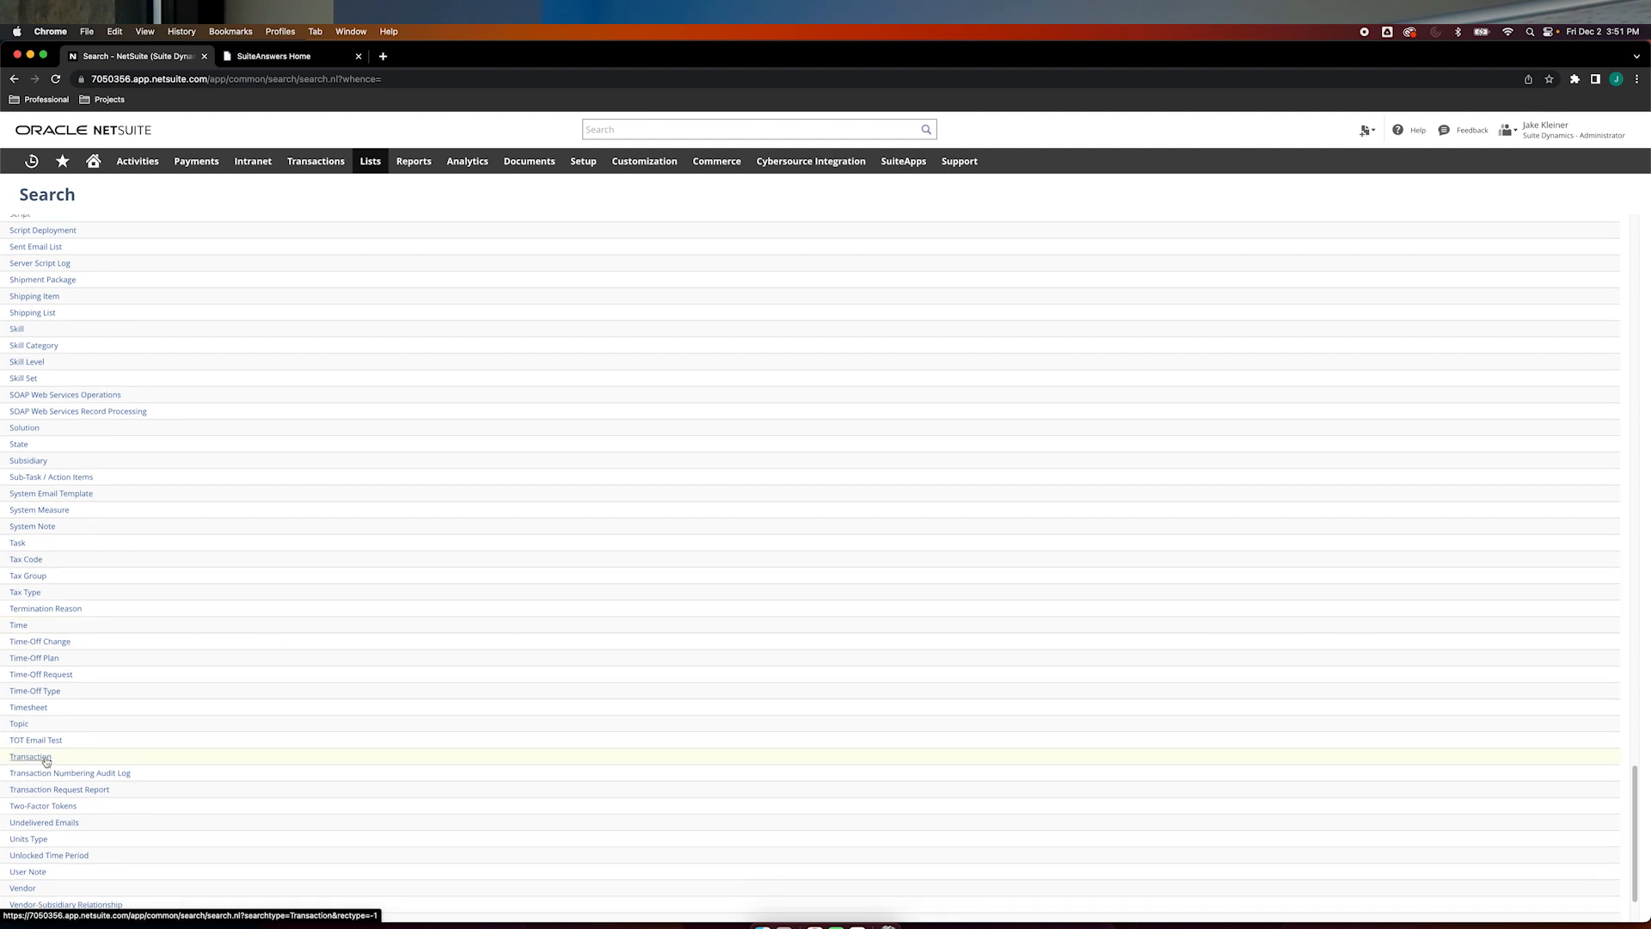
left_click(46, 758)
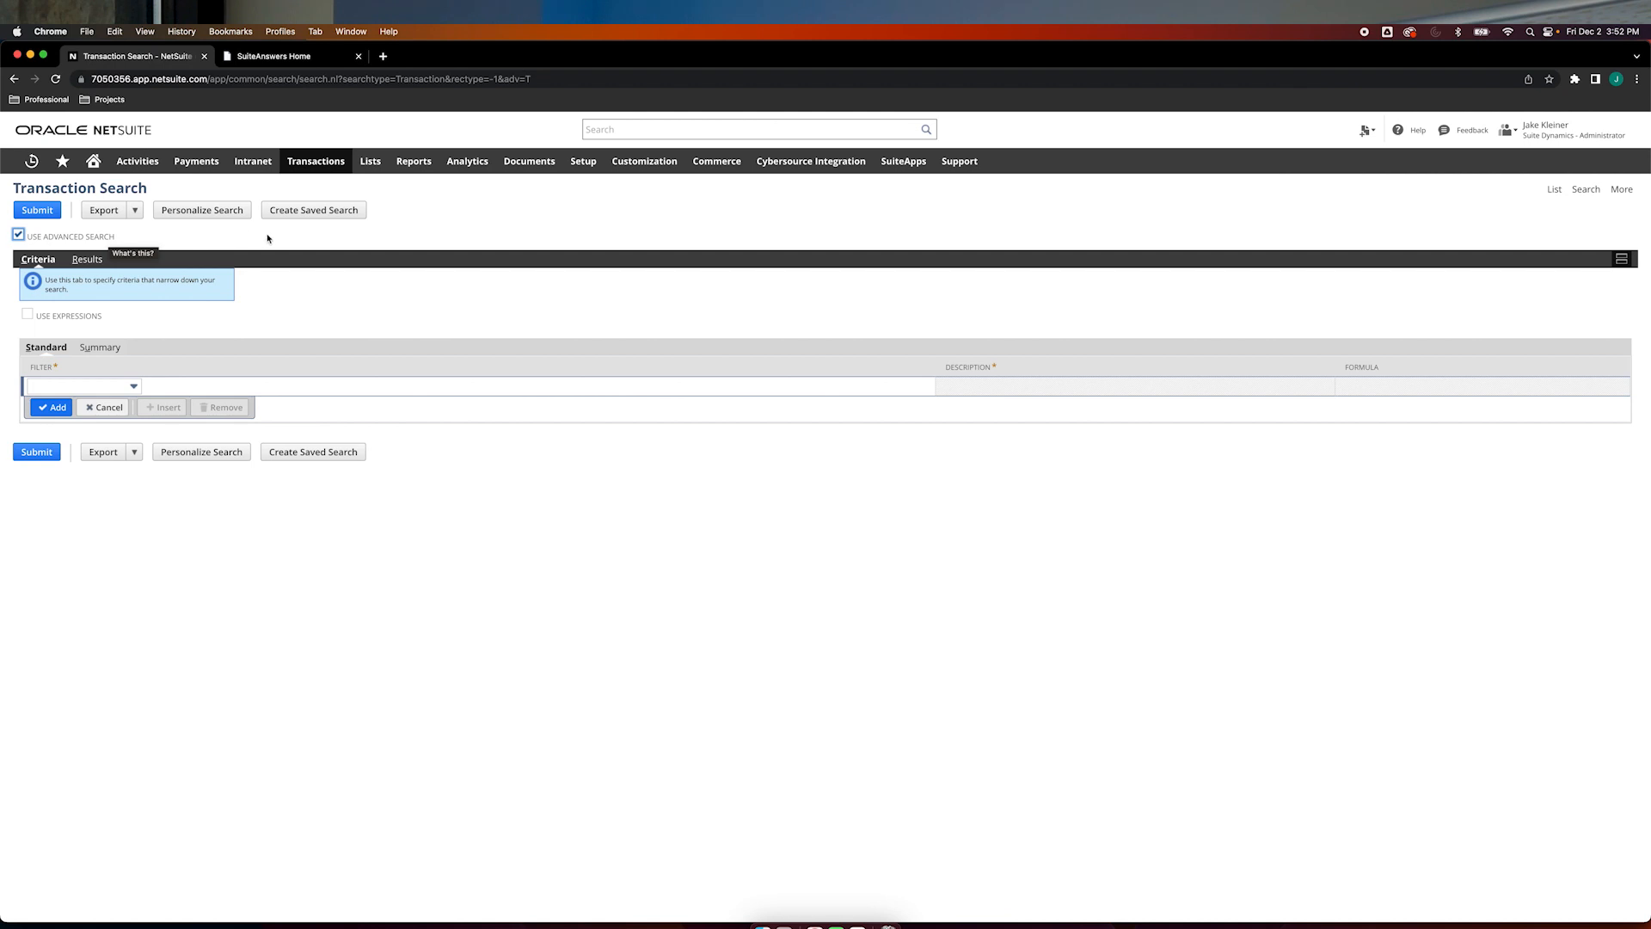
Add a Type filter to the search criteria, limited to Invoice only.
left_click(116, 390)
type("Type")
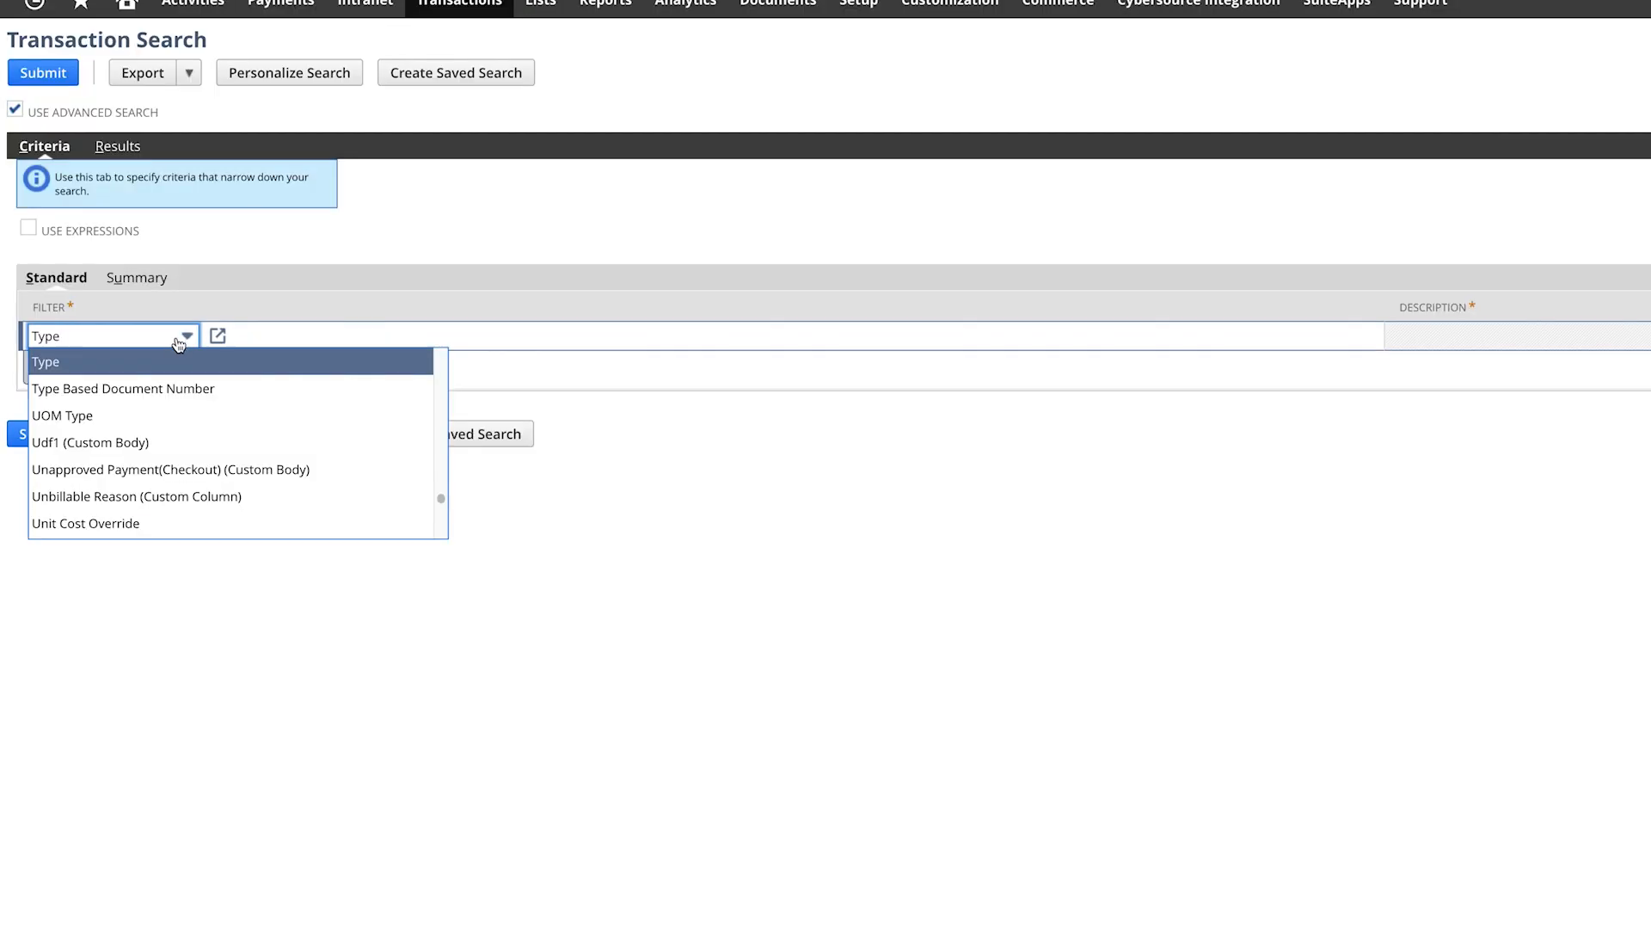
left_click(100, 366)
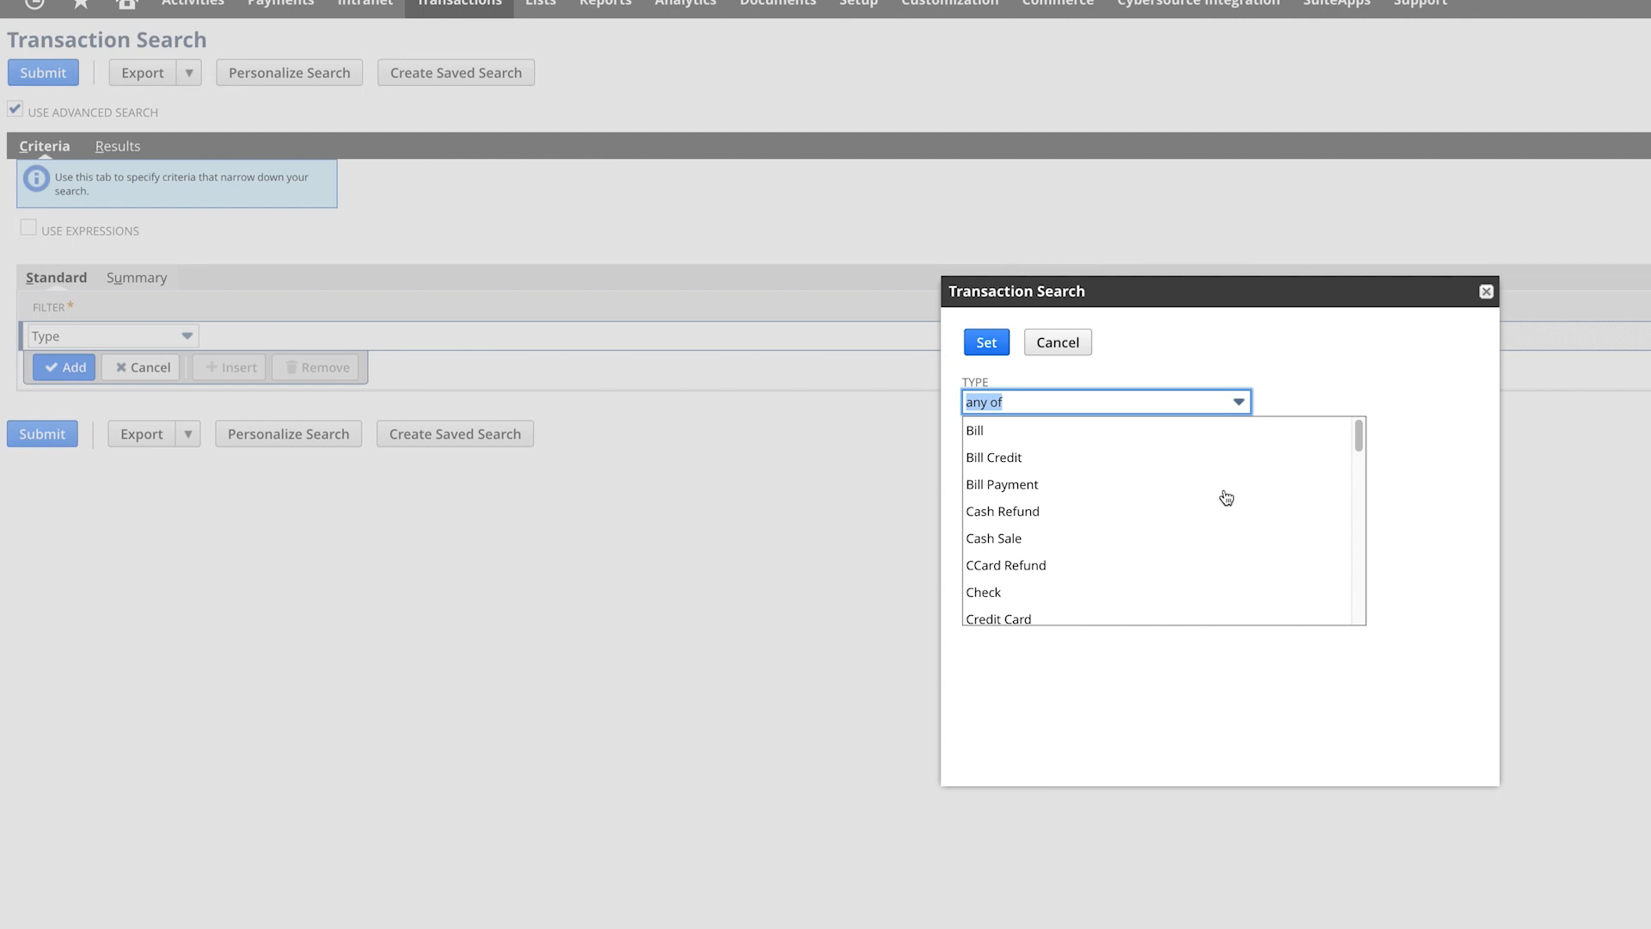
scroll(1224, 511, "down", 6)
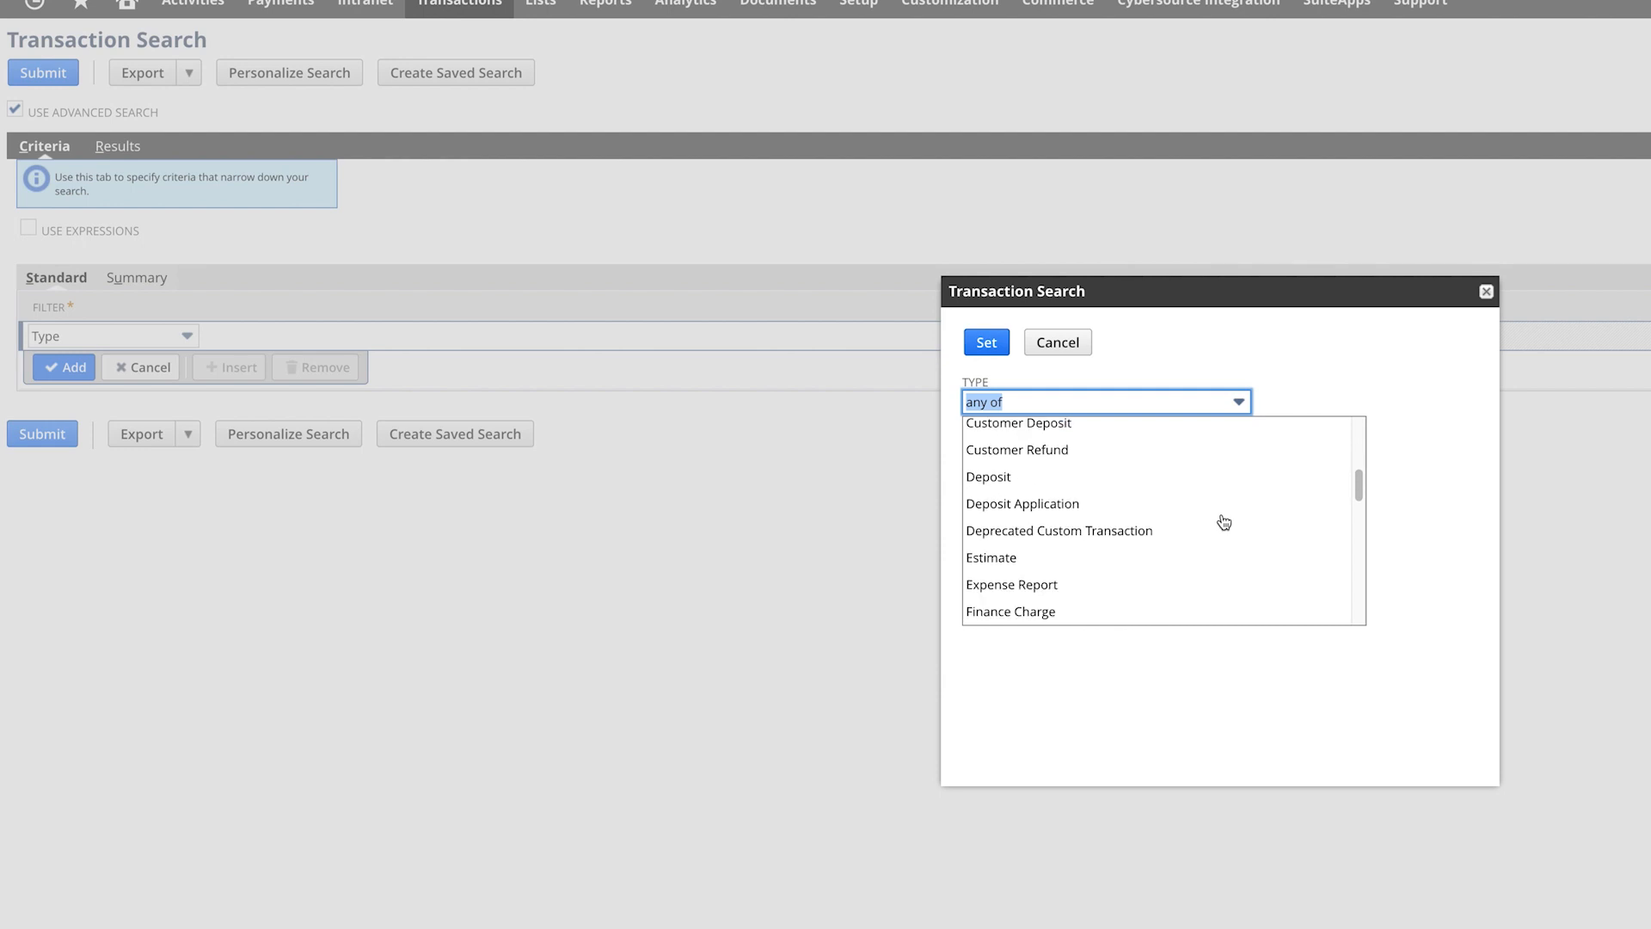
scroll(1224, 522, "down", 3)
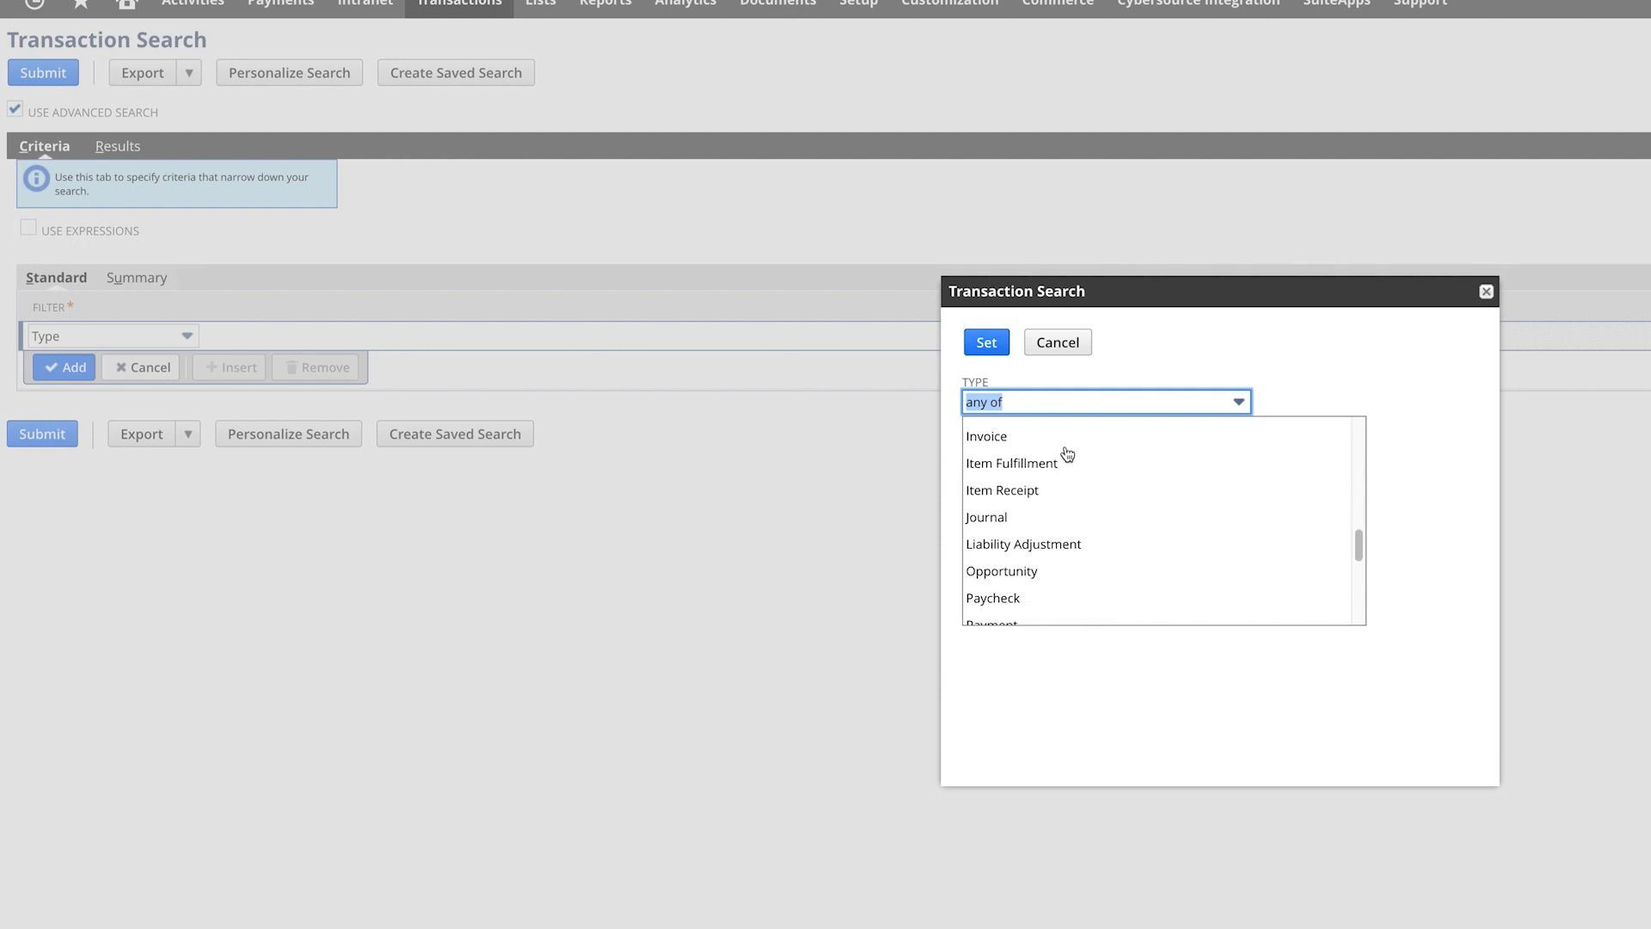
left_click(1012, 440)
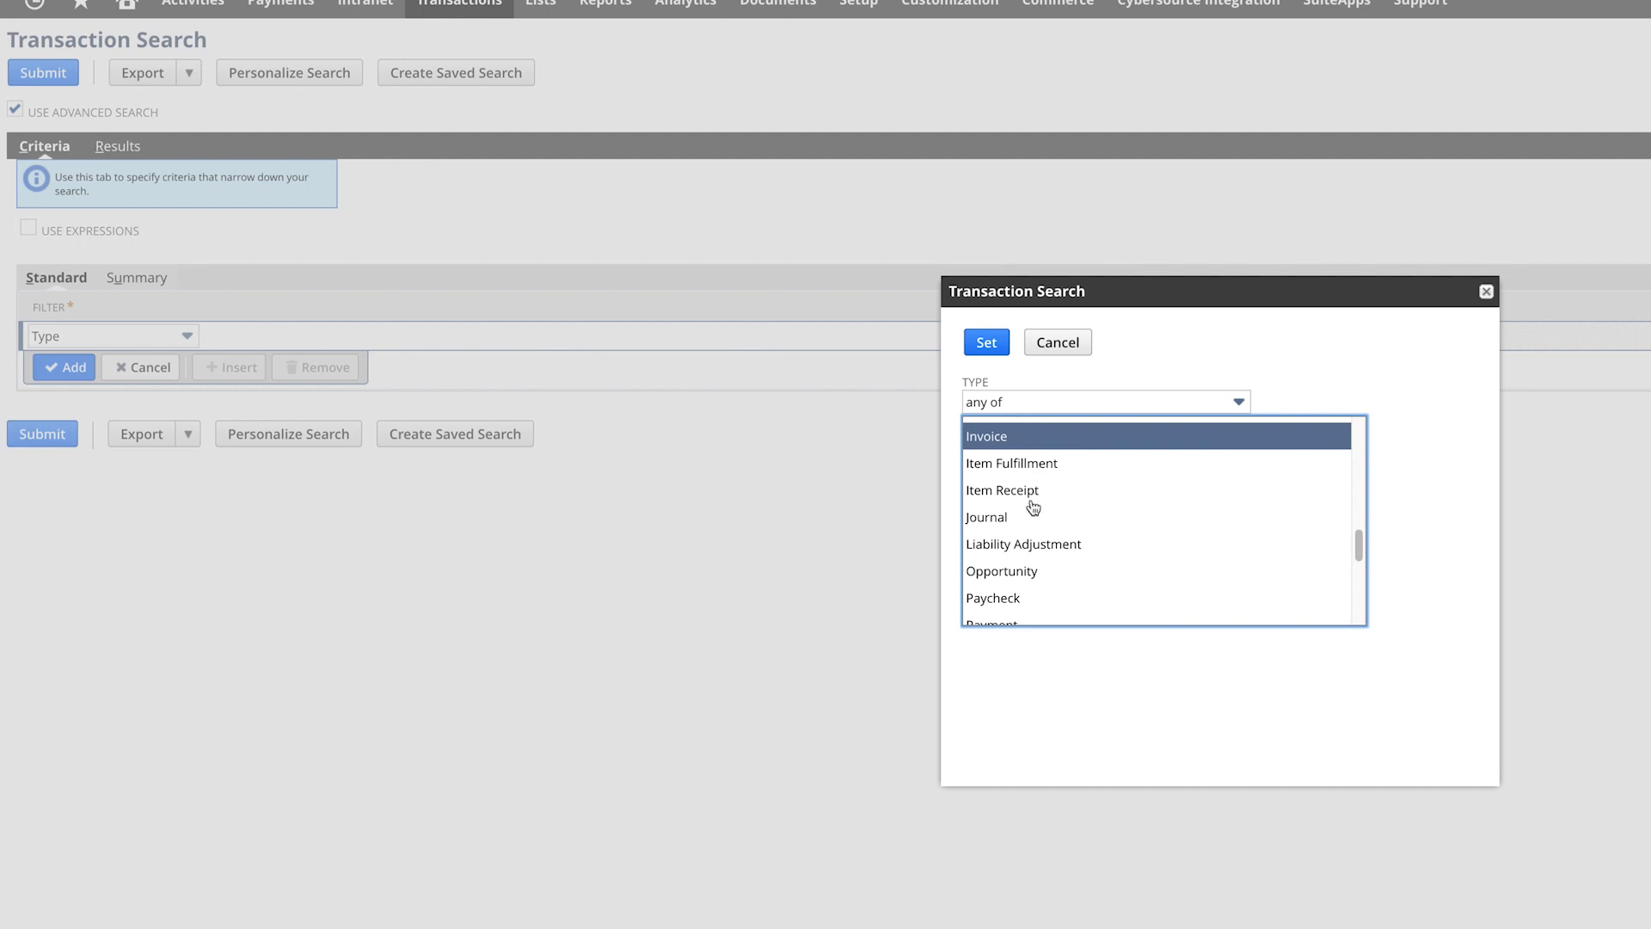
scroll(1032, 508, "up", 1)
scroll(1032, 509, "up", 1)
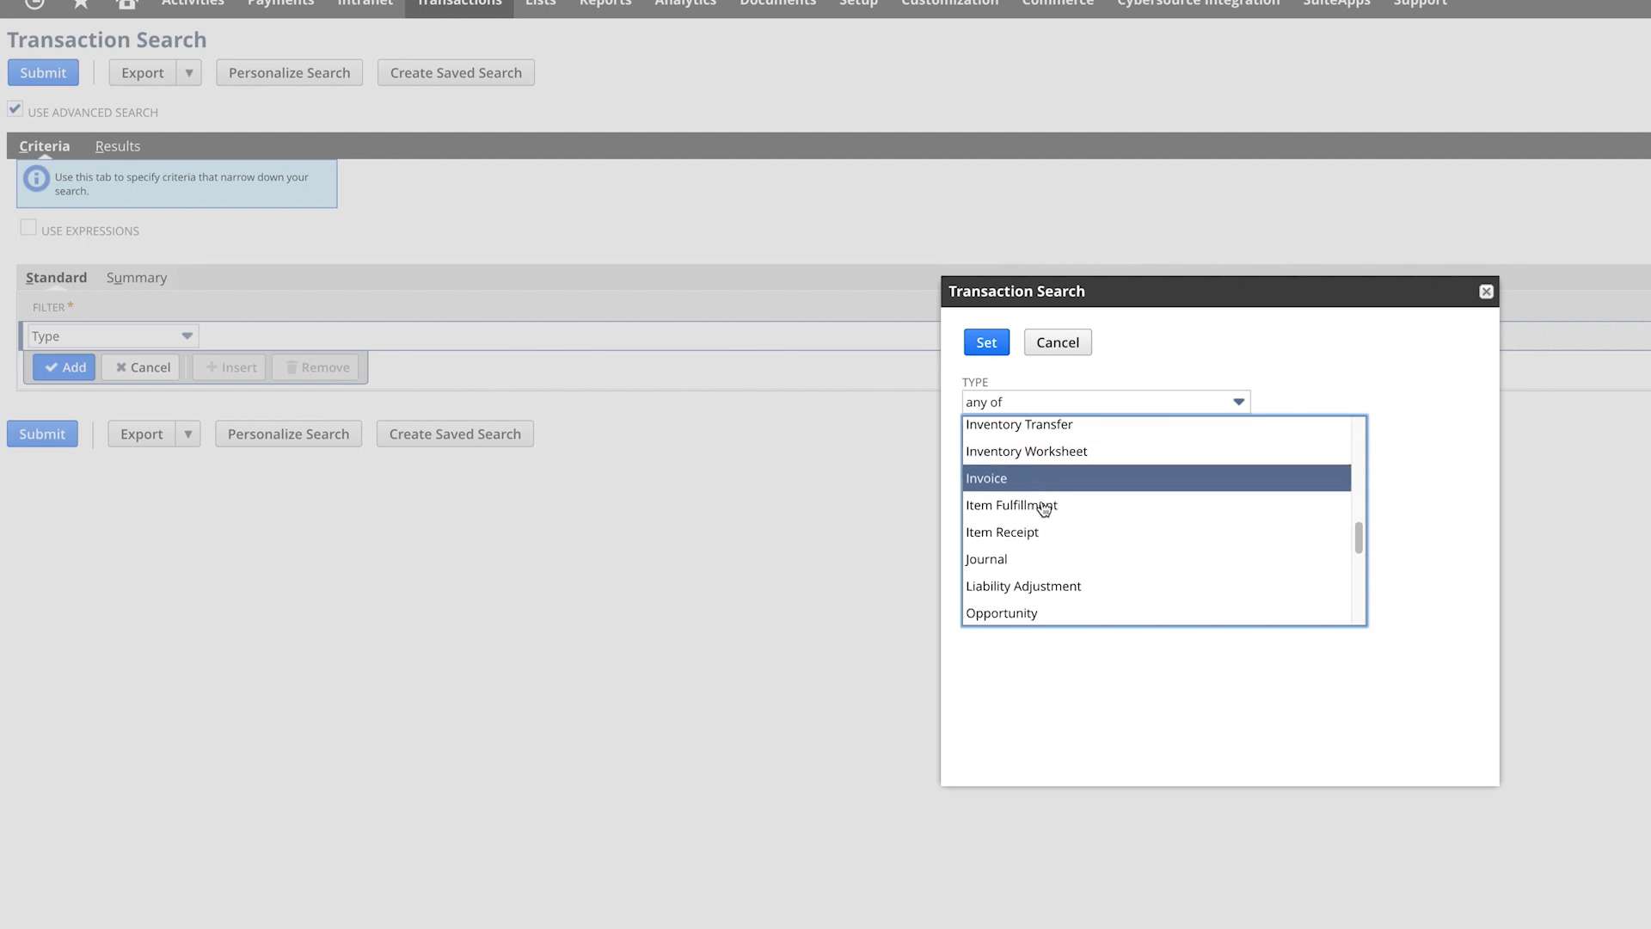
left_click(1046, 508, "ctrl")
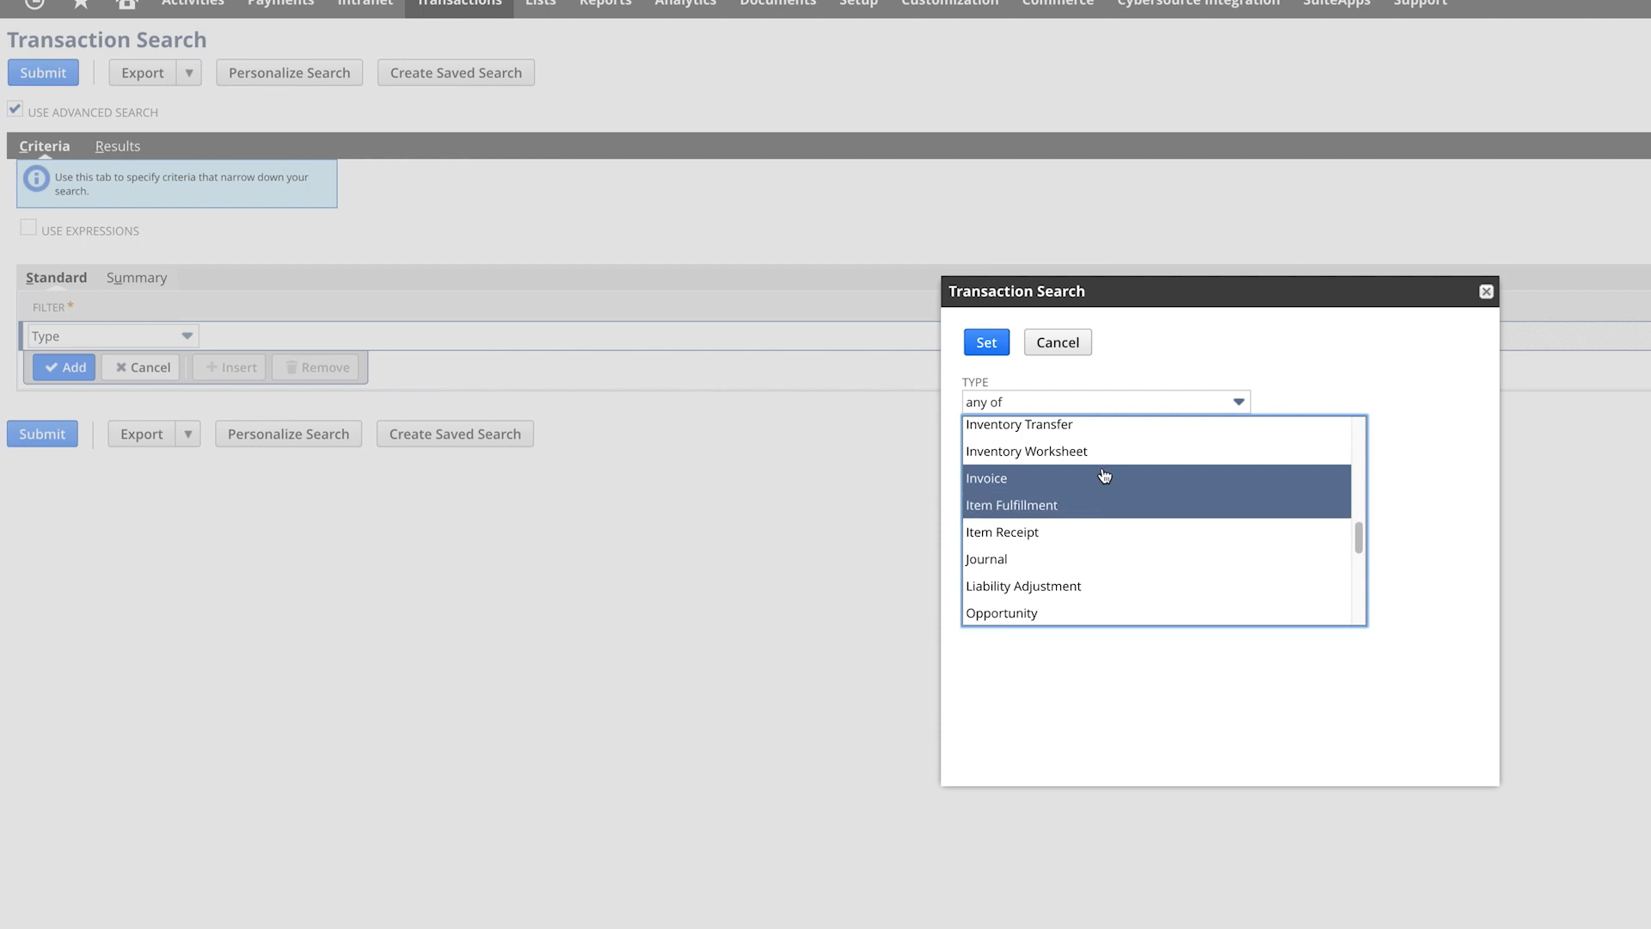
left_click(1056, 509, "ctrl")
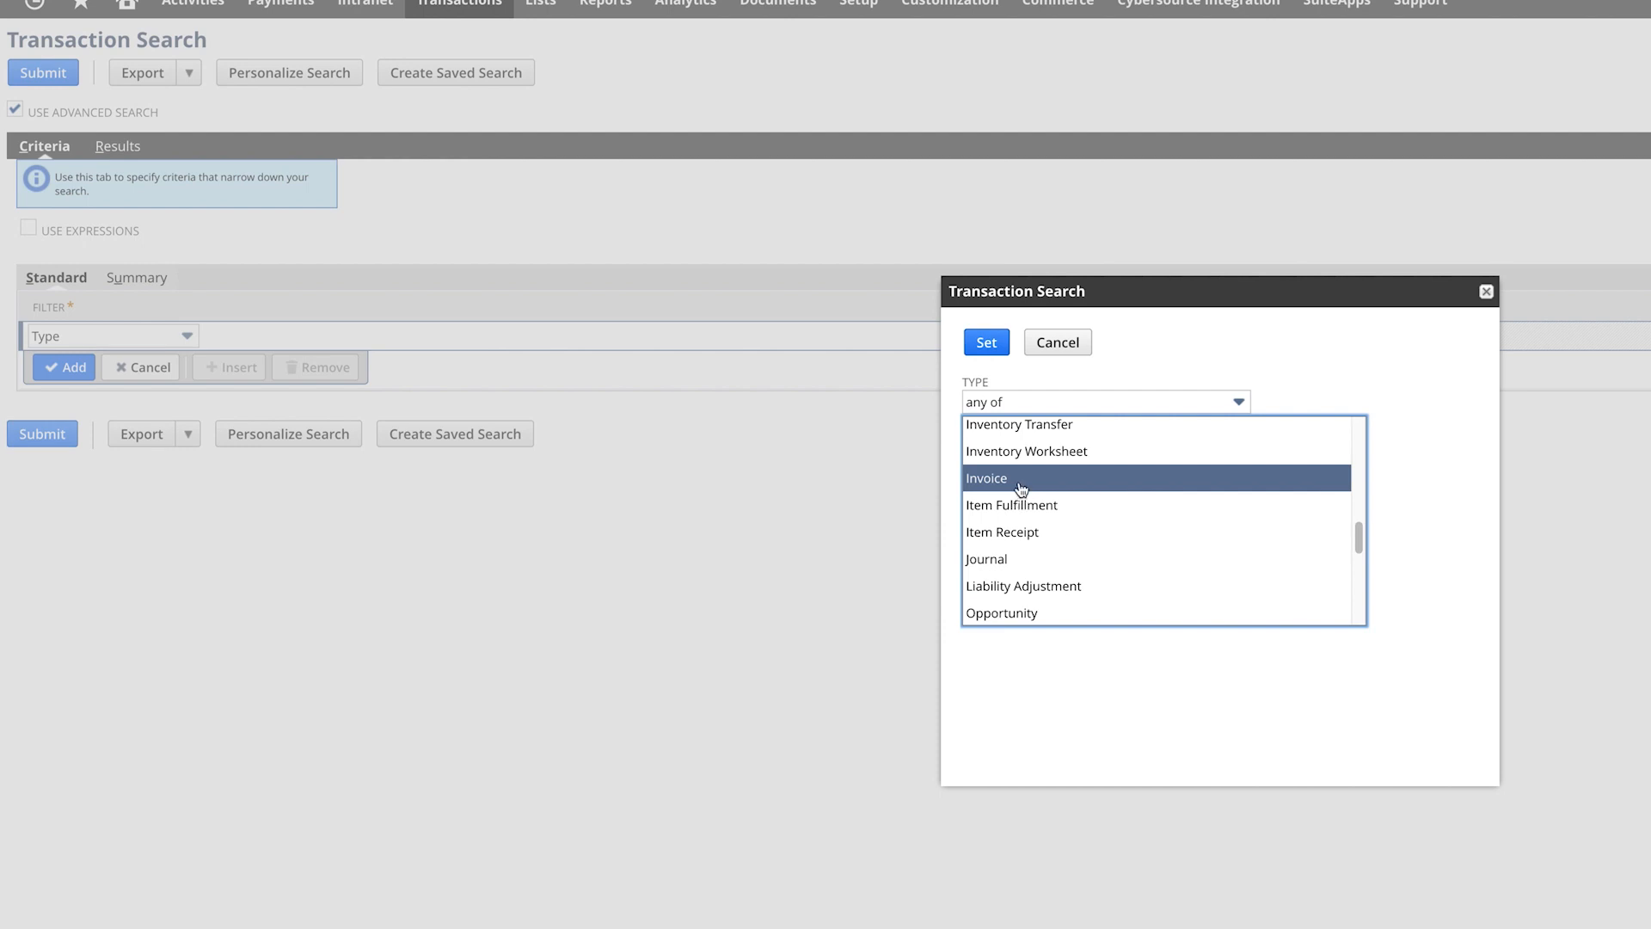
left_click(986, 343)
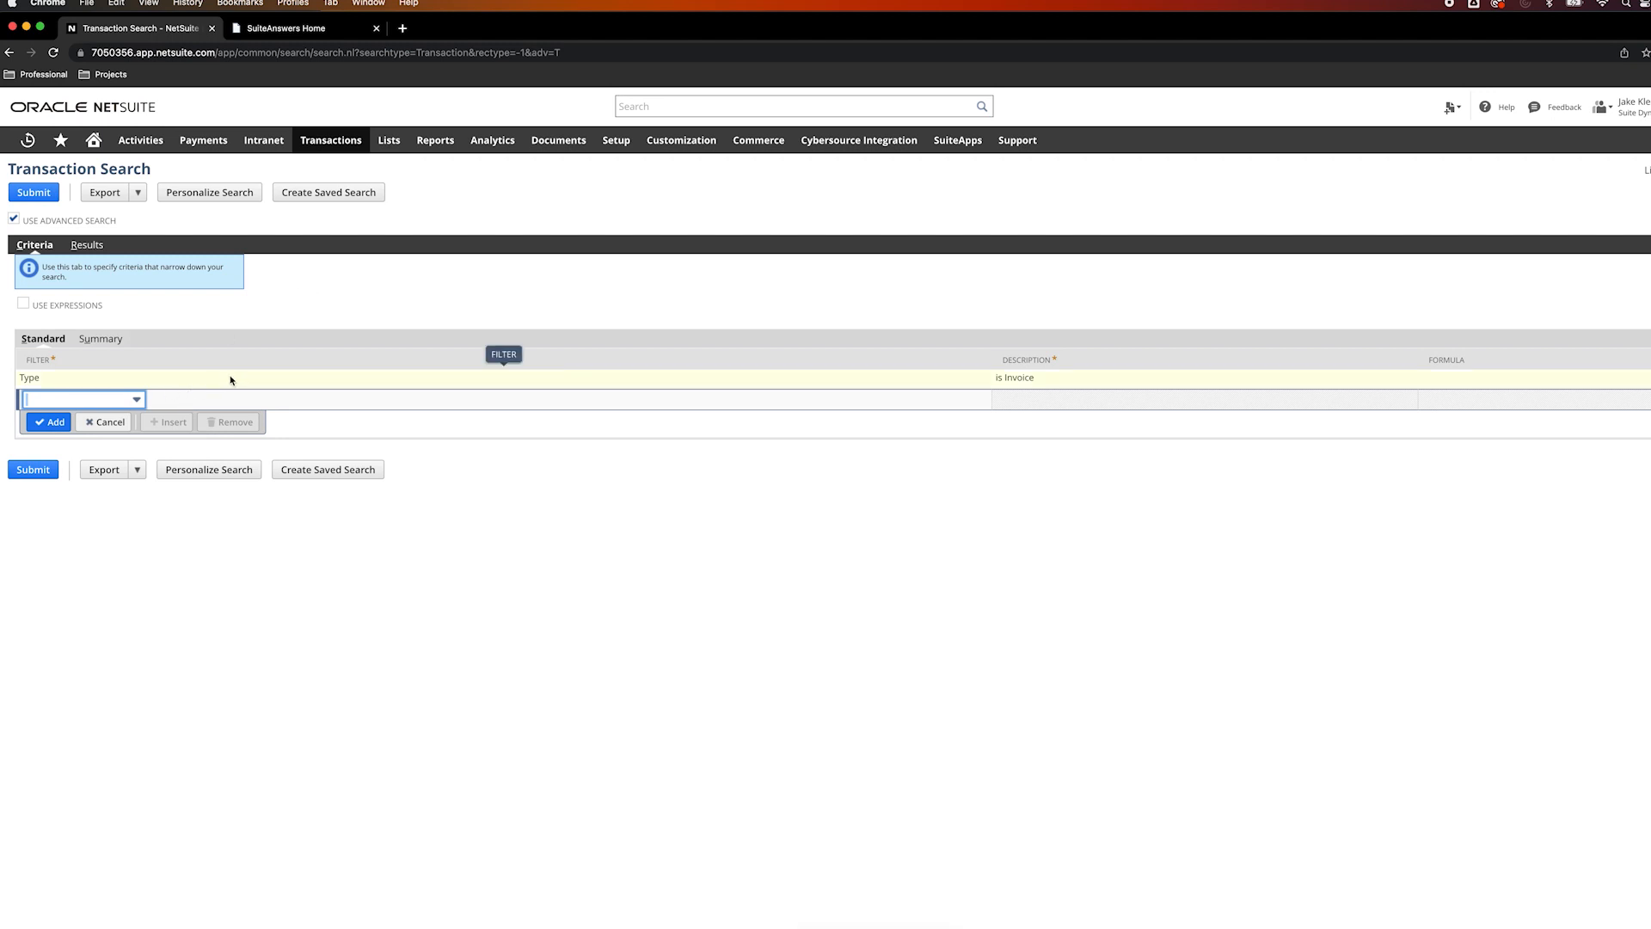
Turn the transaction search into a saved search and bring up its results column list.
left_click(315, 302)
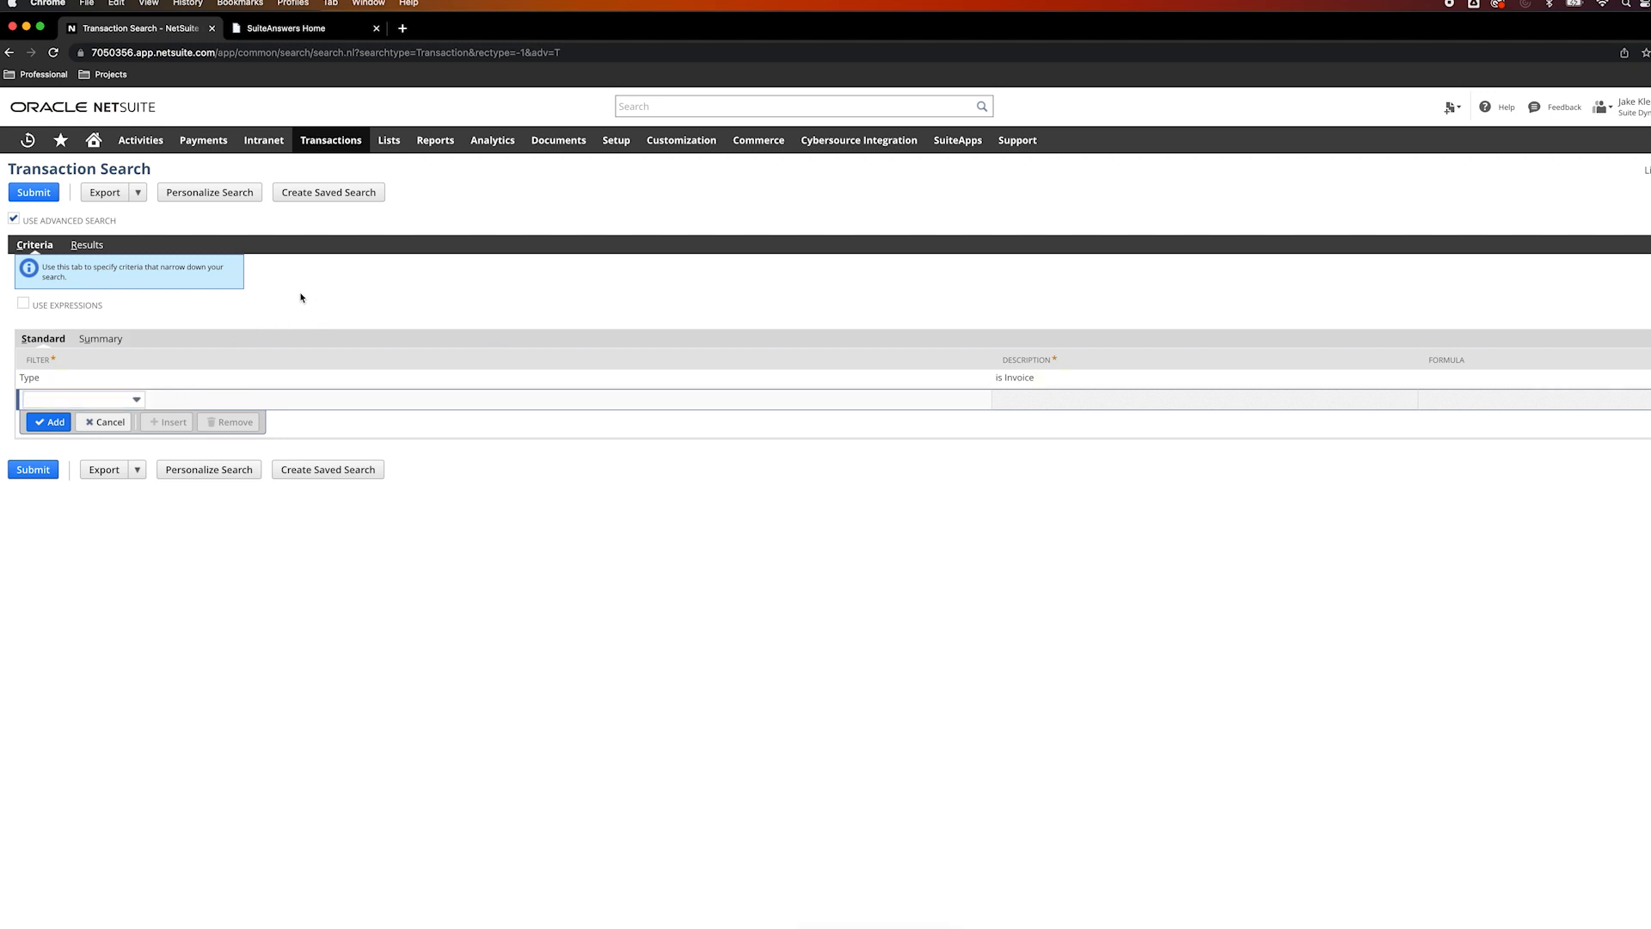
left_click(324, 196)
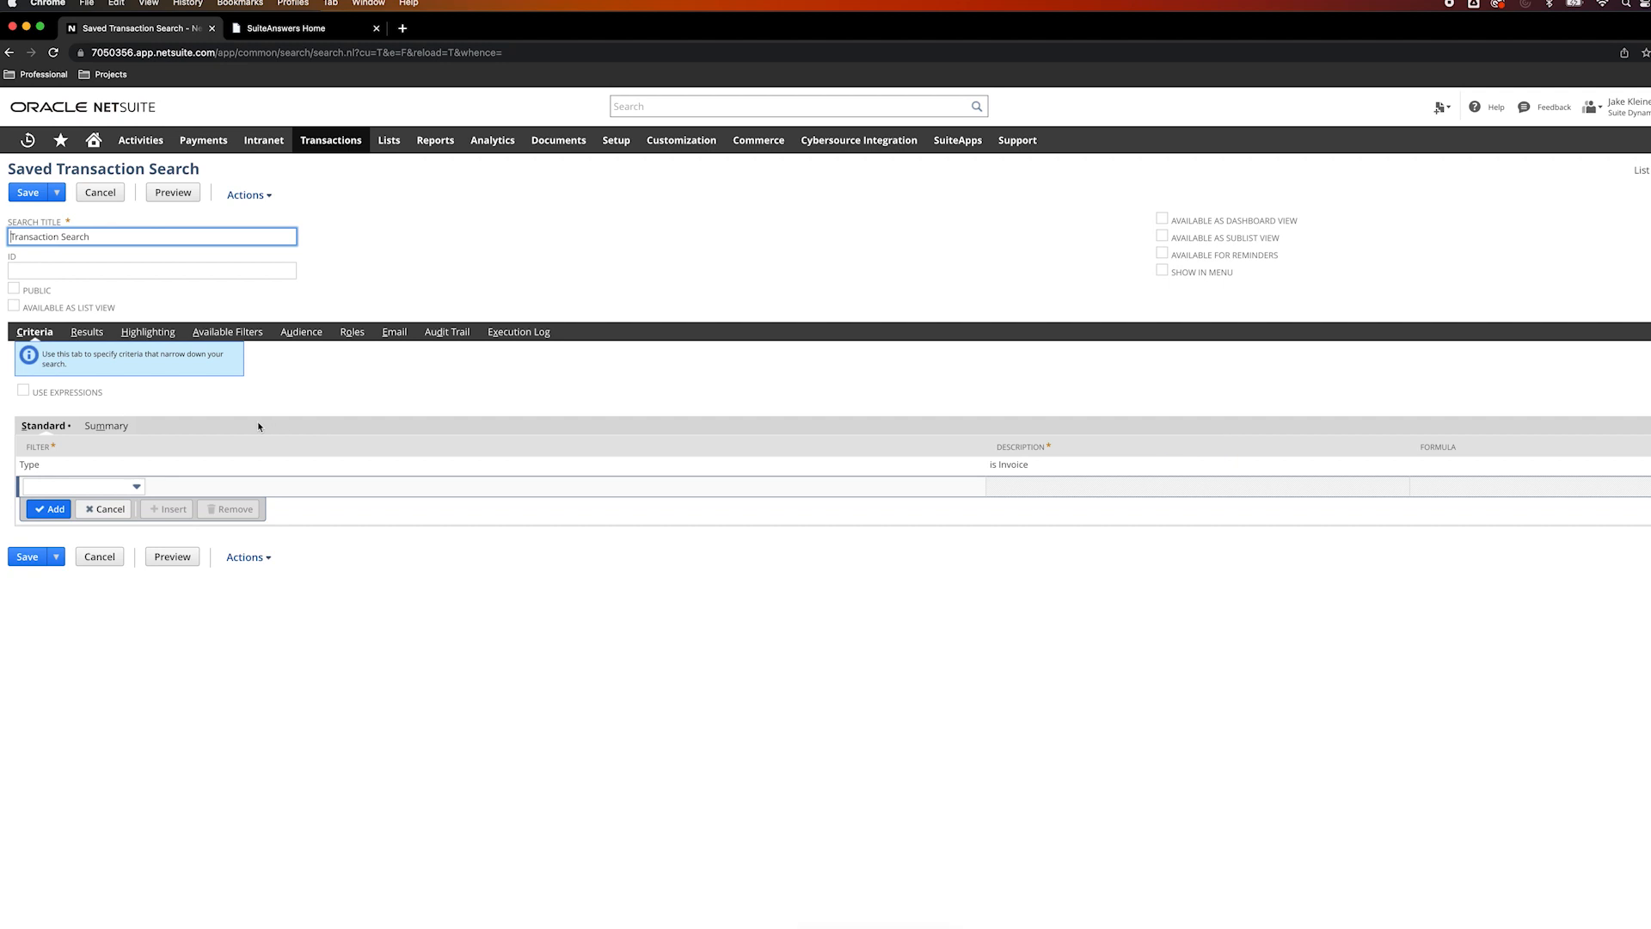
left_click(87, 334)
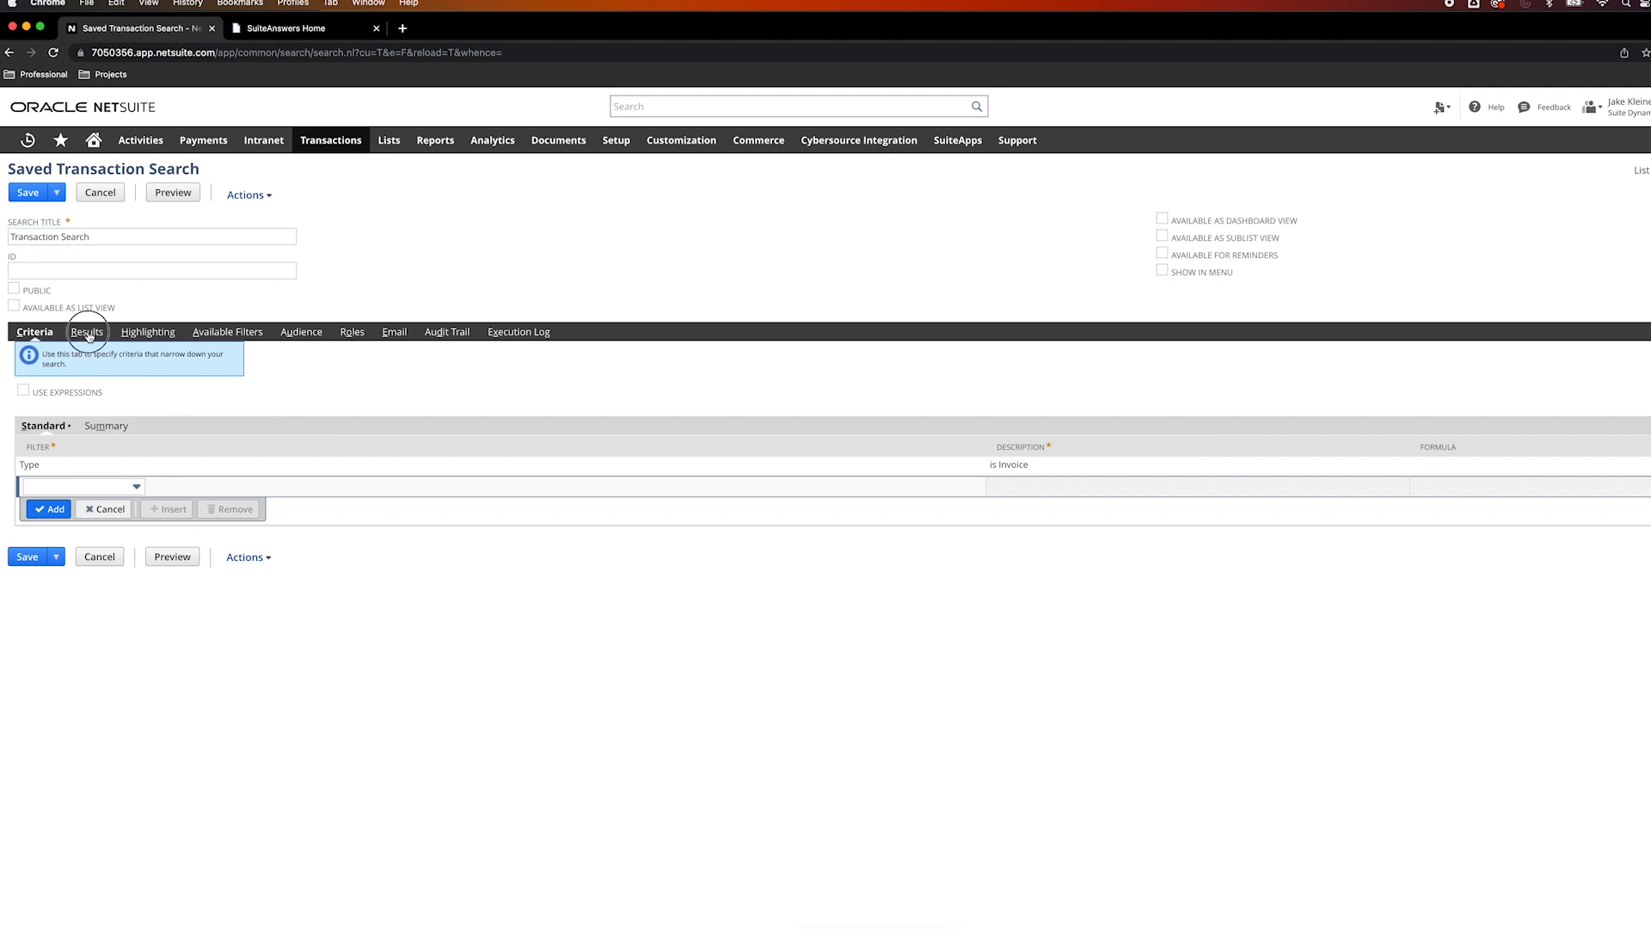
scroll(364, 618, "down", 2)
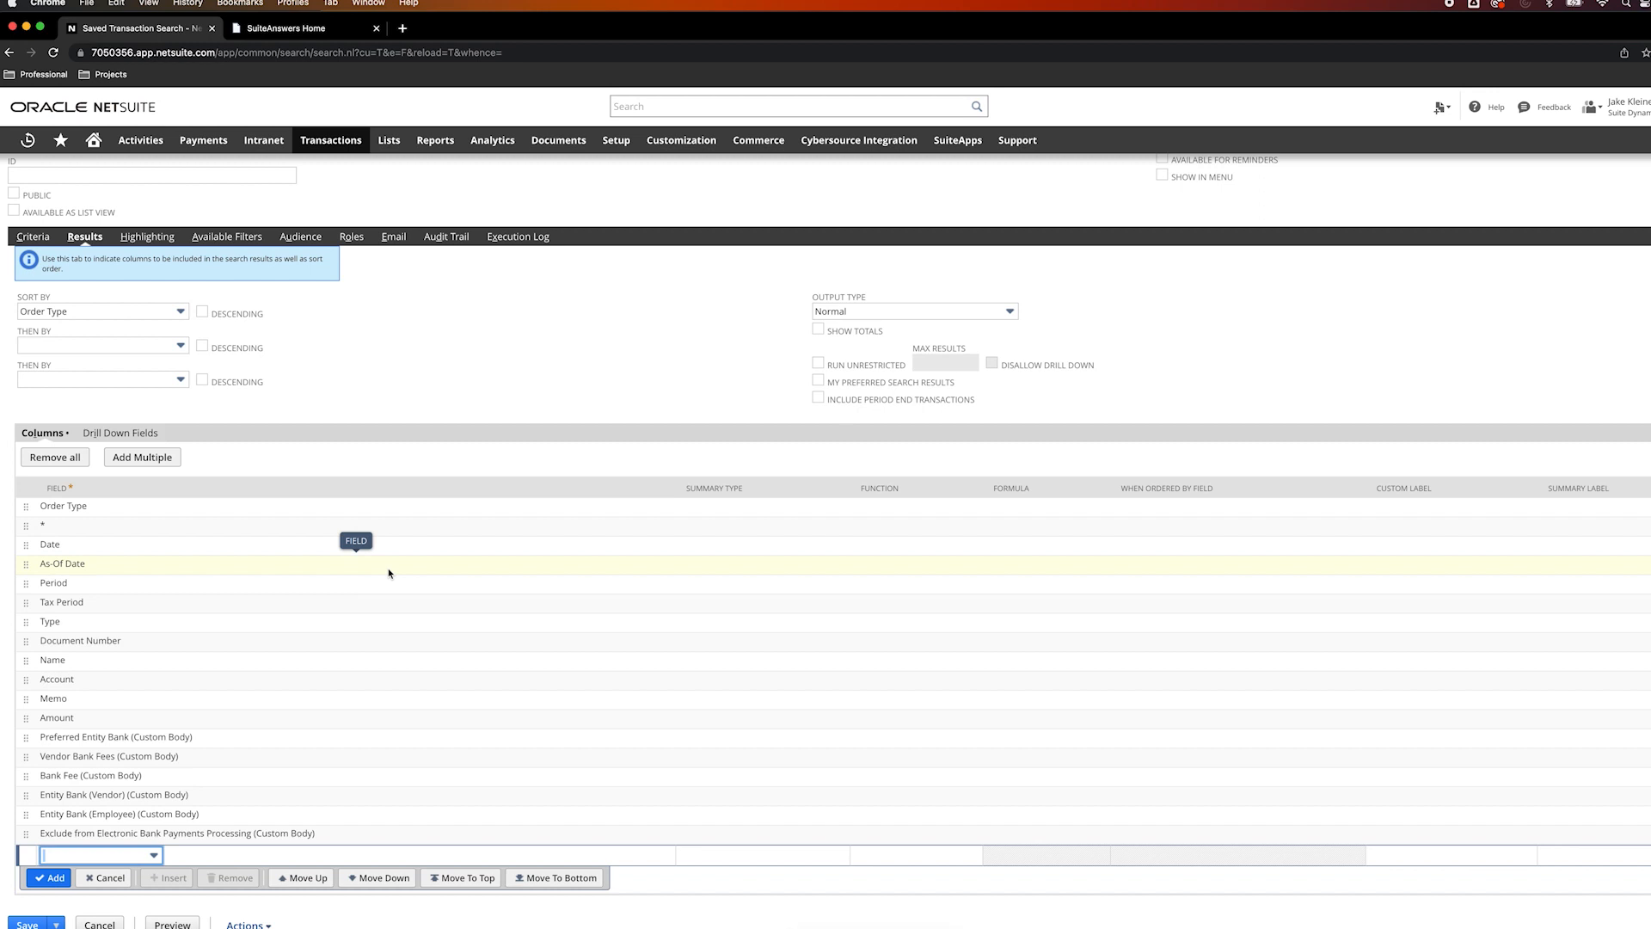
Remove the *, As-Of Date and Period columns from the search results.
left_click(176, 527)
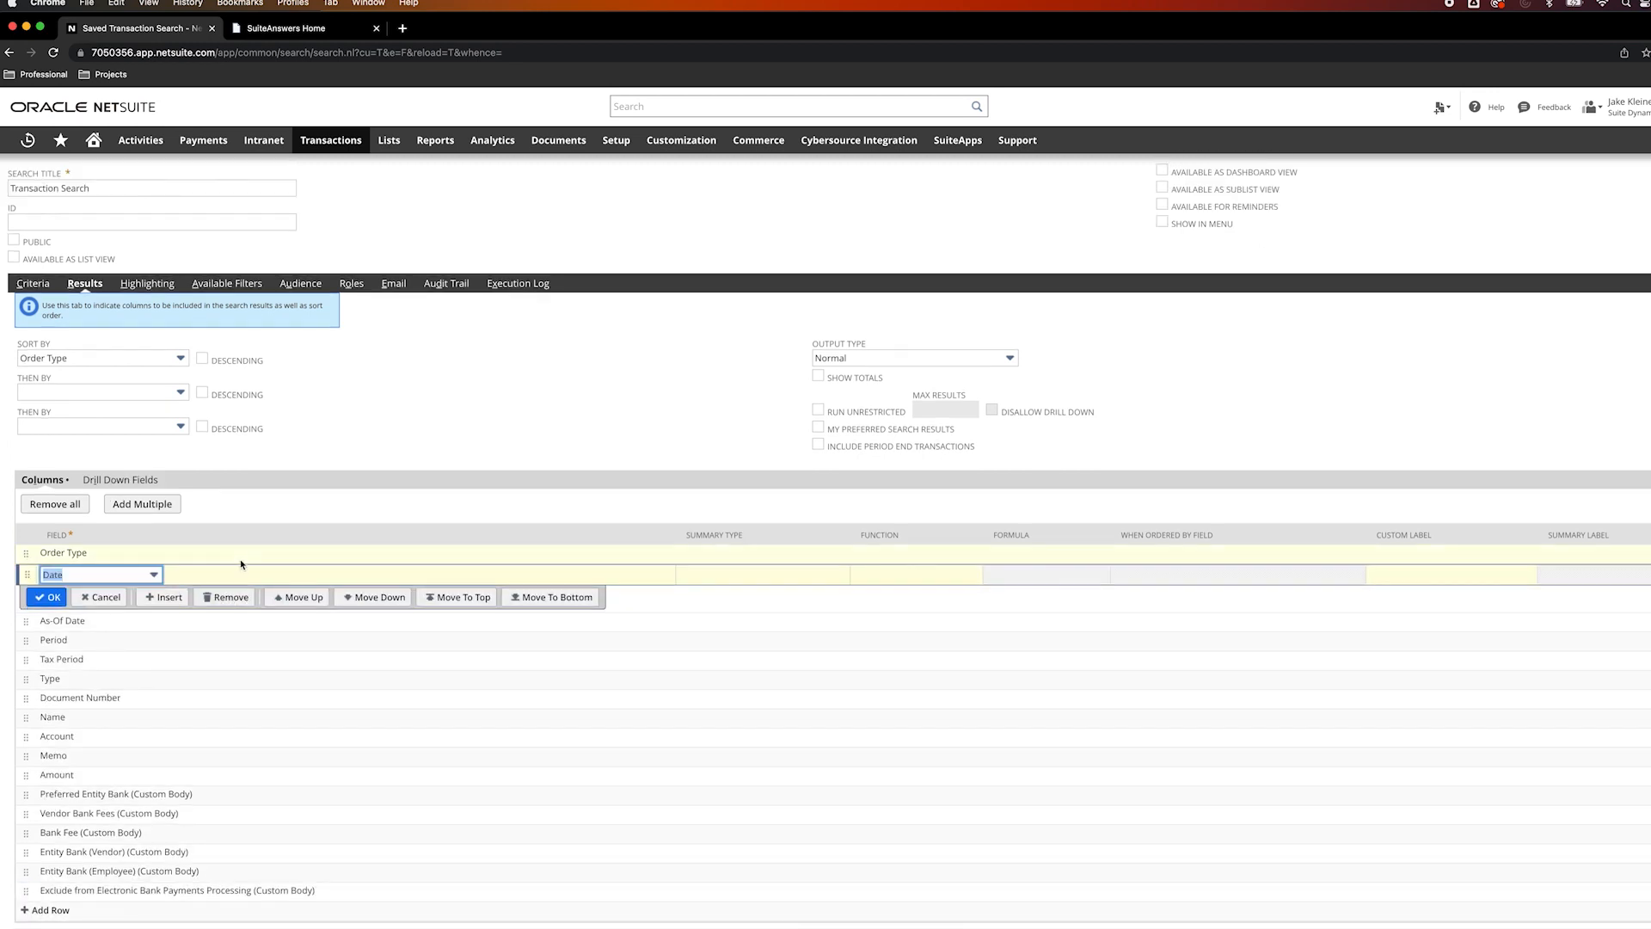
left_click(228, 622)
left_click(226, 616)
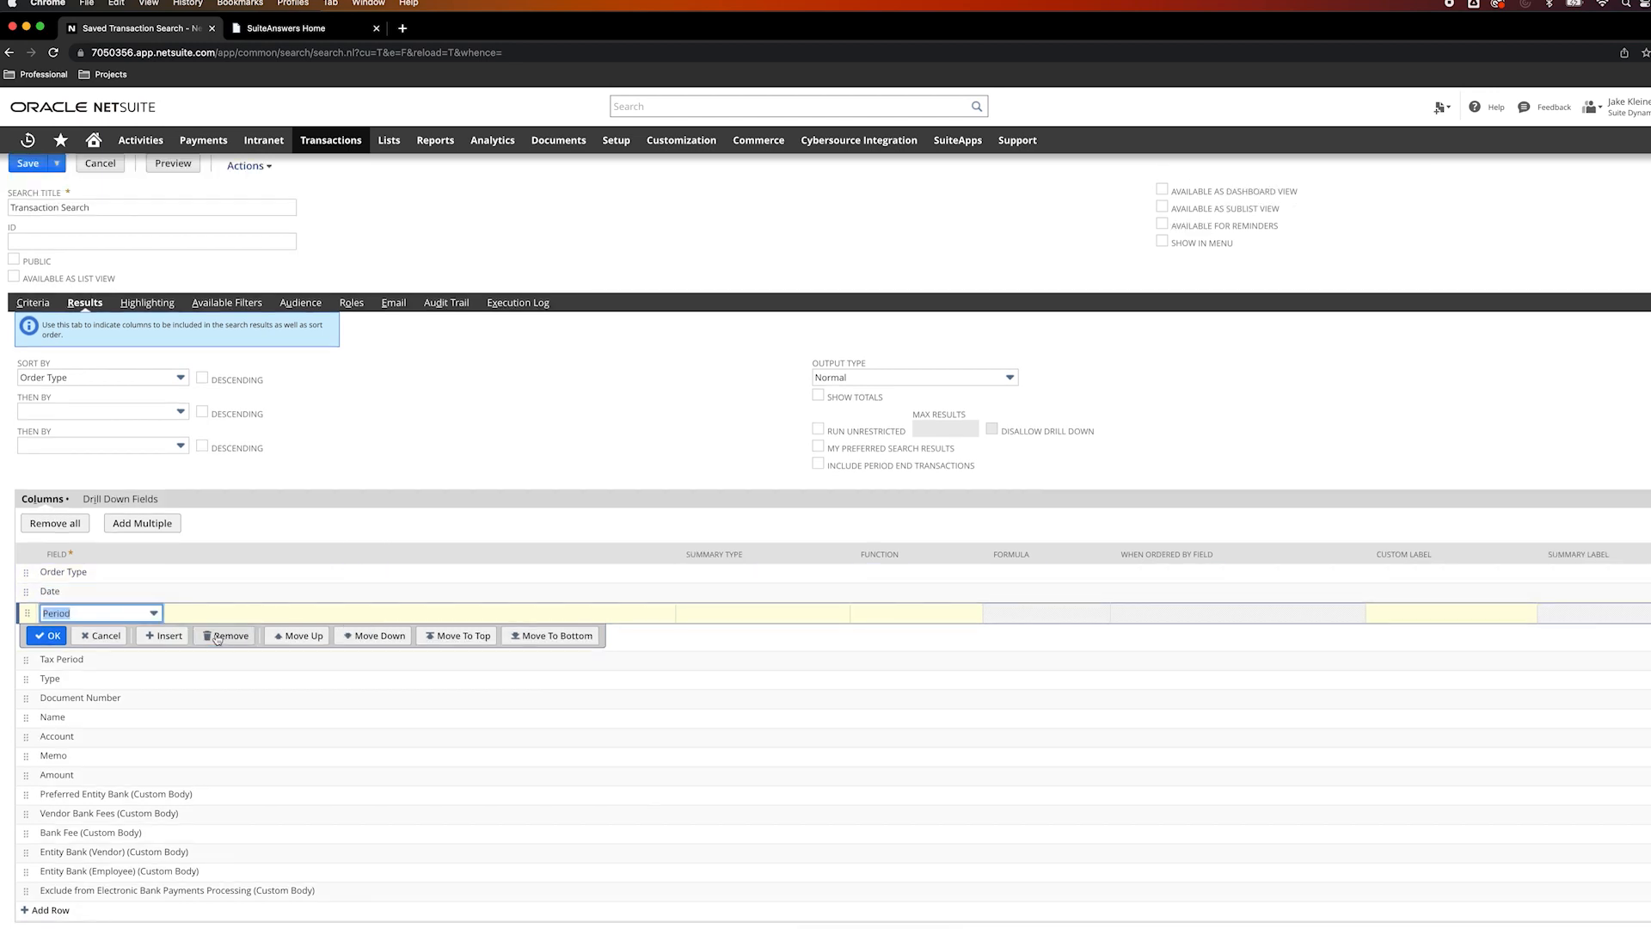
left_click(229, 636)
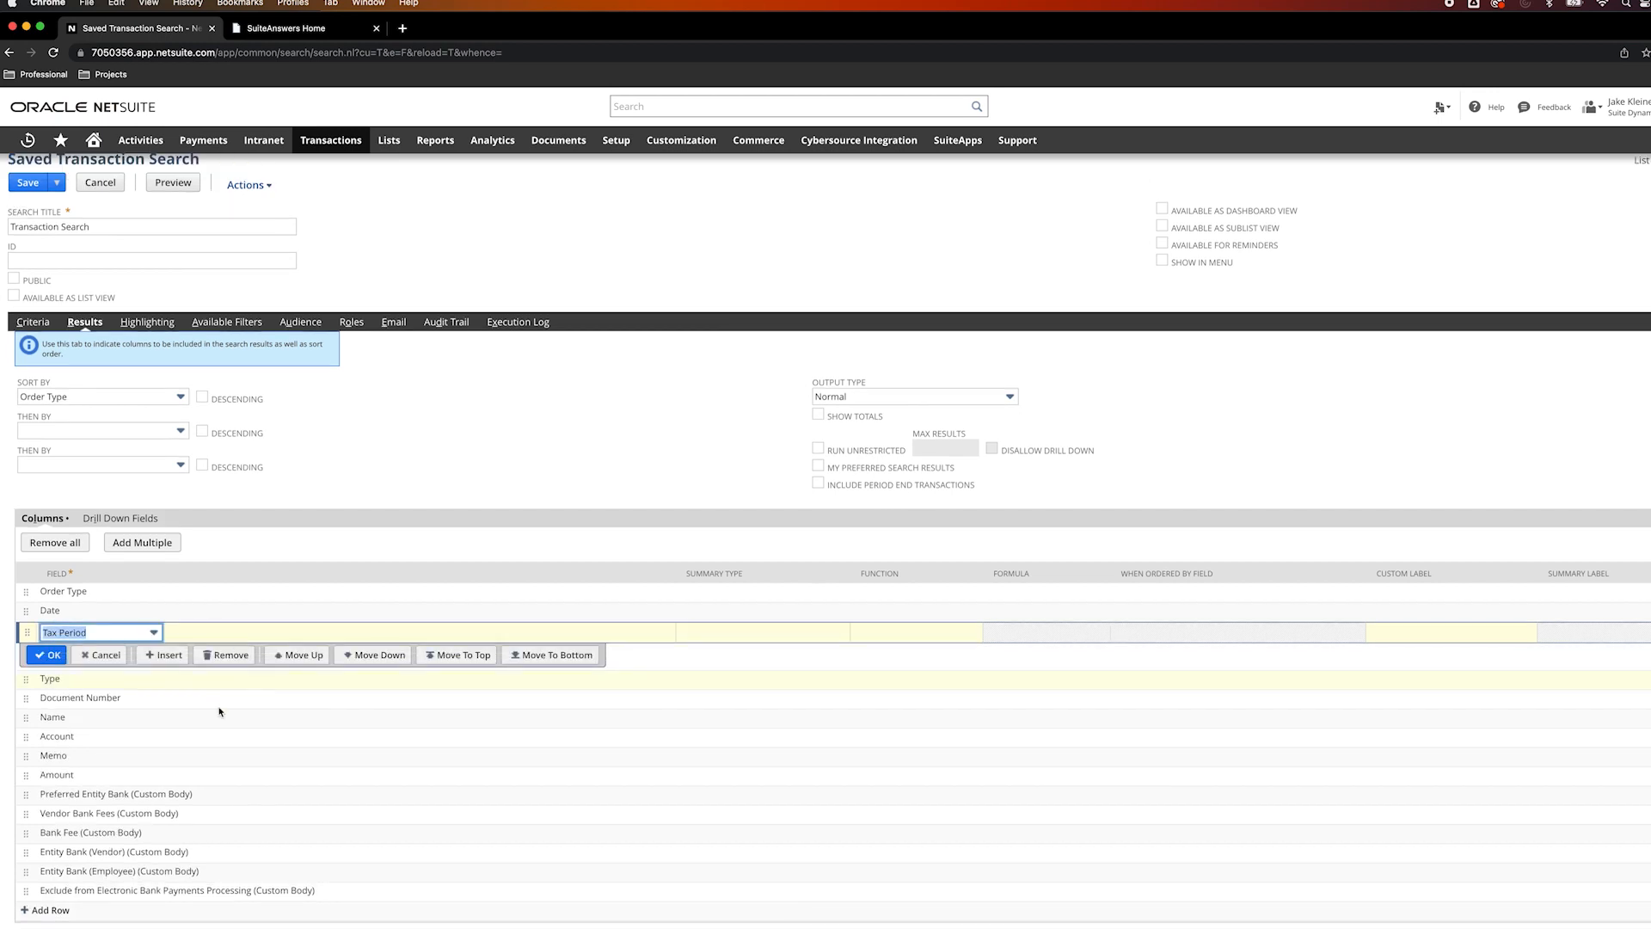
Remove all the Custom Body columns from the results, from Preferred Entity Bank through Exclude from Electronic Bank Payments Processing.
left_click(233, 798)
left_click(232, 798)
left_click(231, 799)
left_click(231, 799)
left_click(230, 800)
left_click(230, 799)
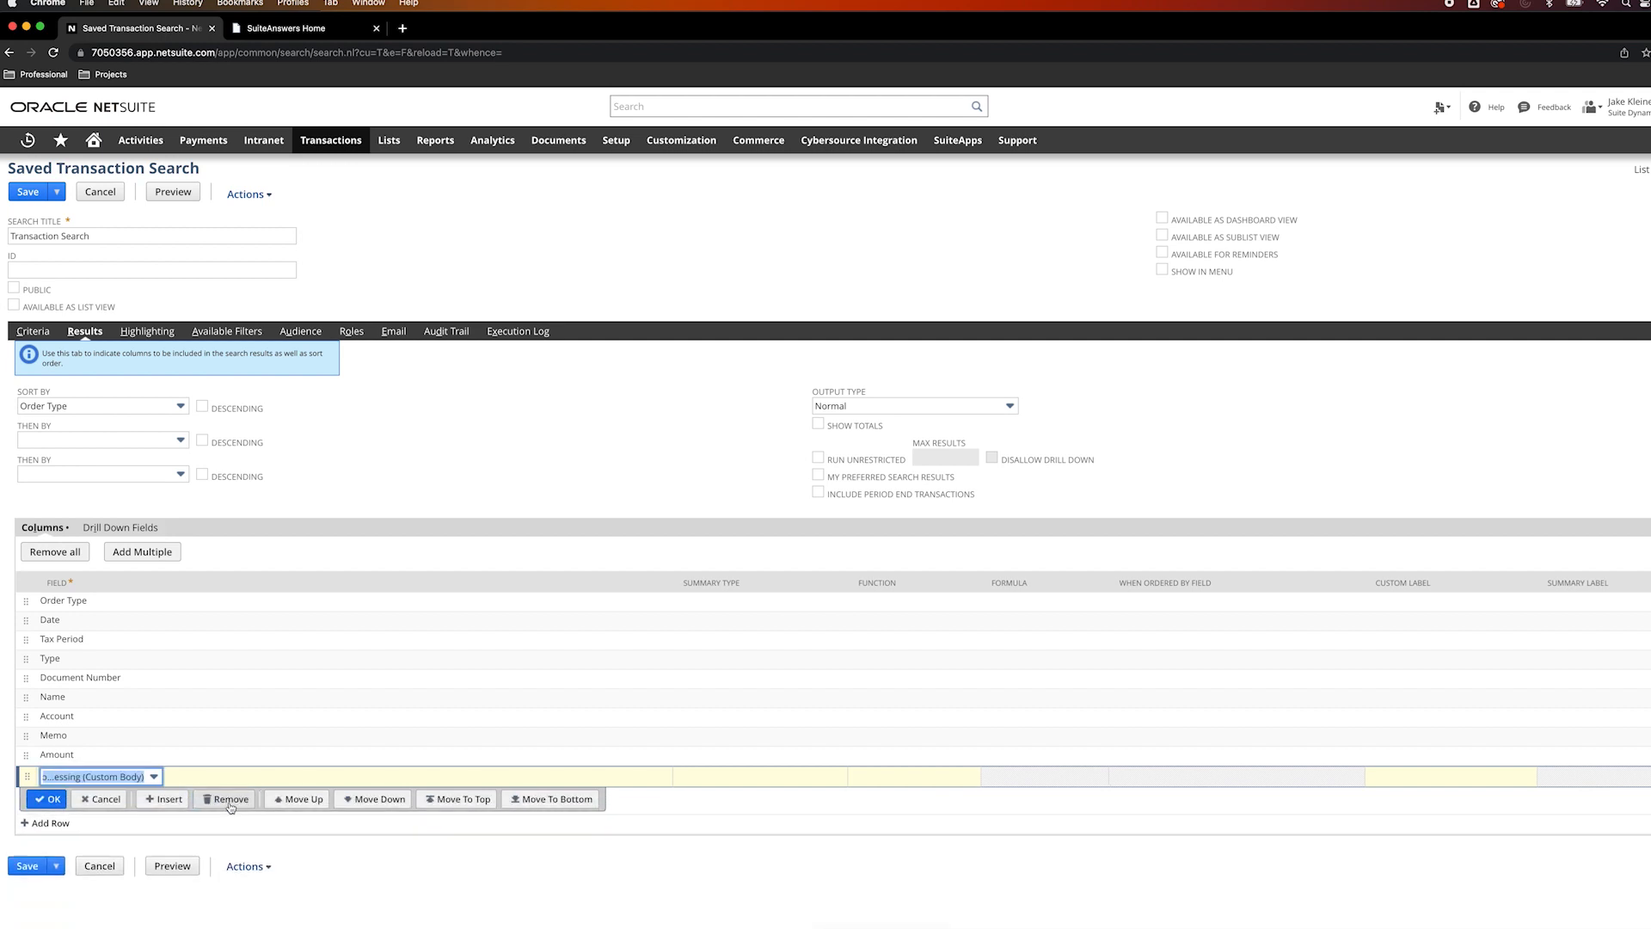
left_click(231, 799)
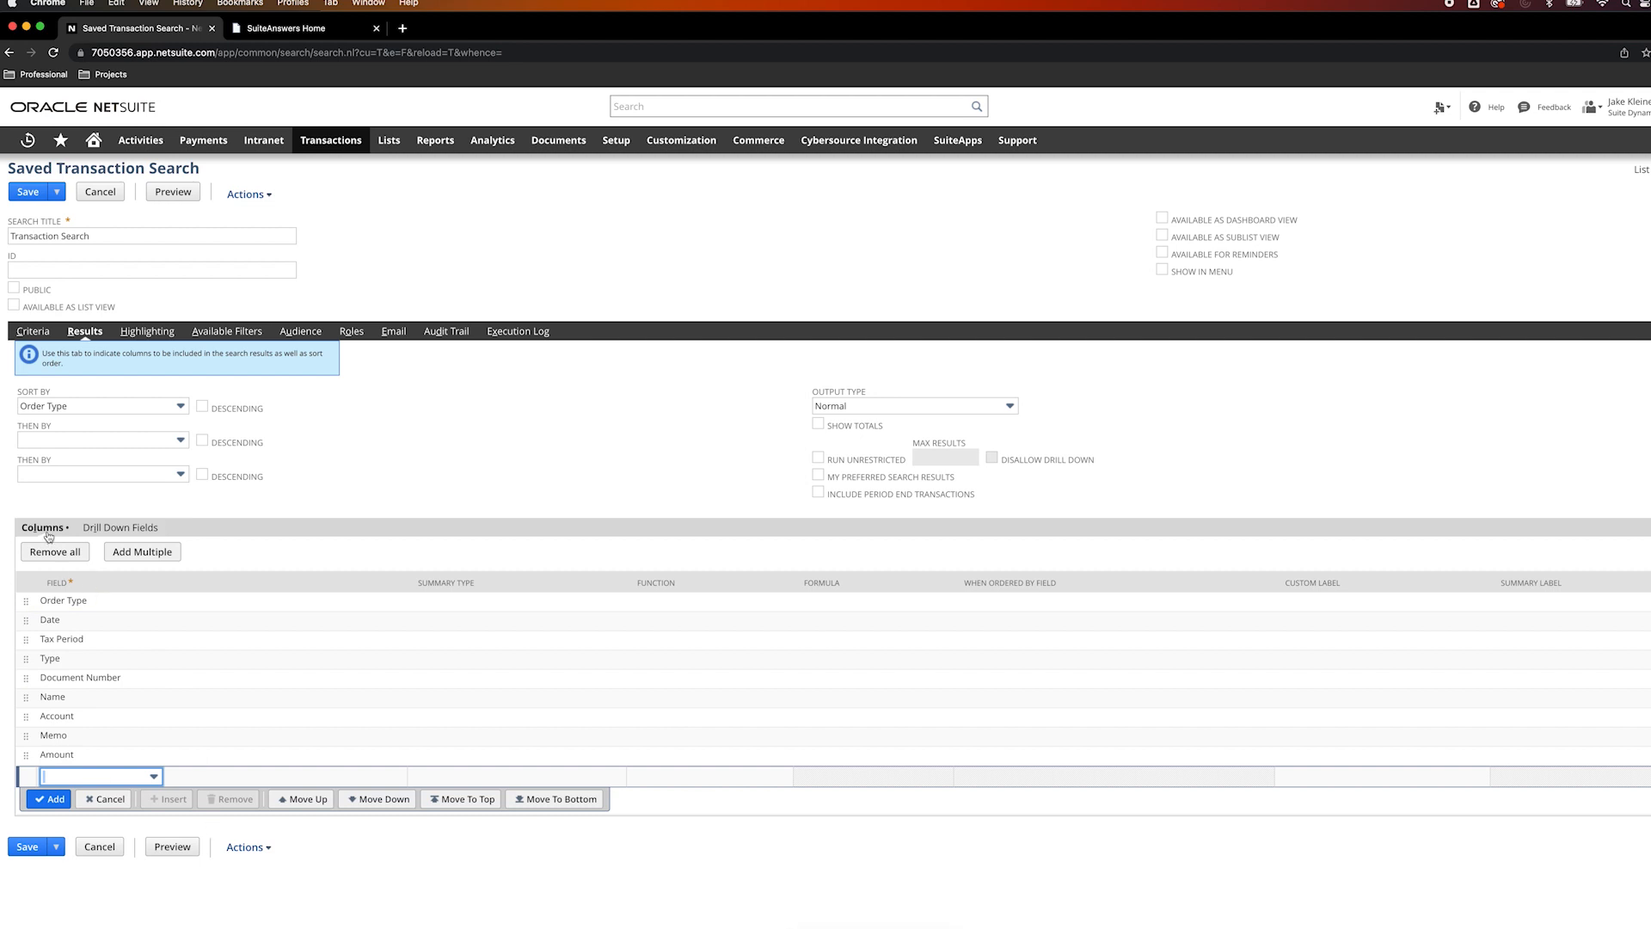
Add another Memo column at the end of the results column list.
left_click(110, 781)
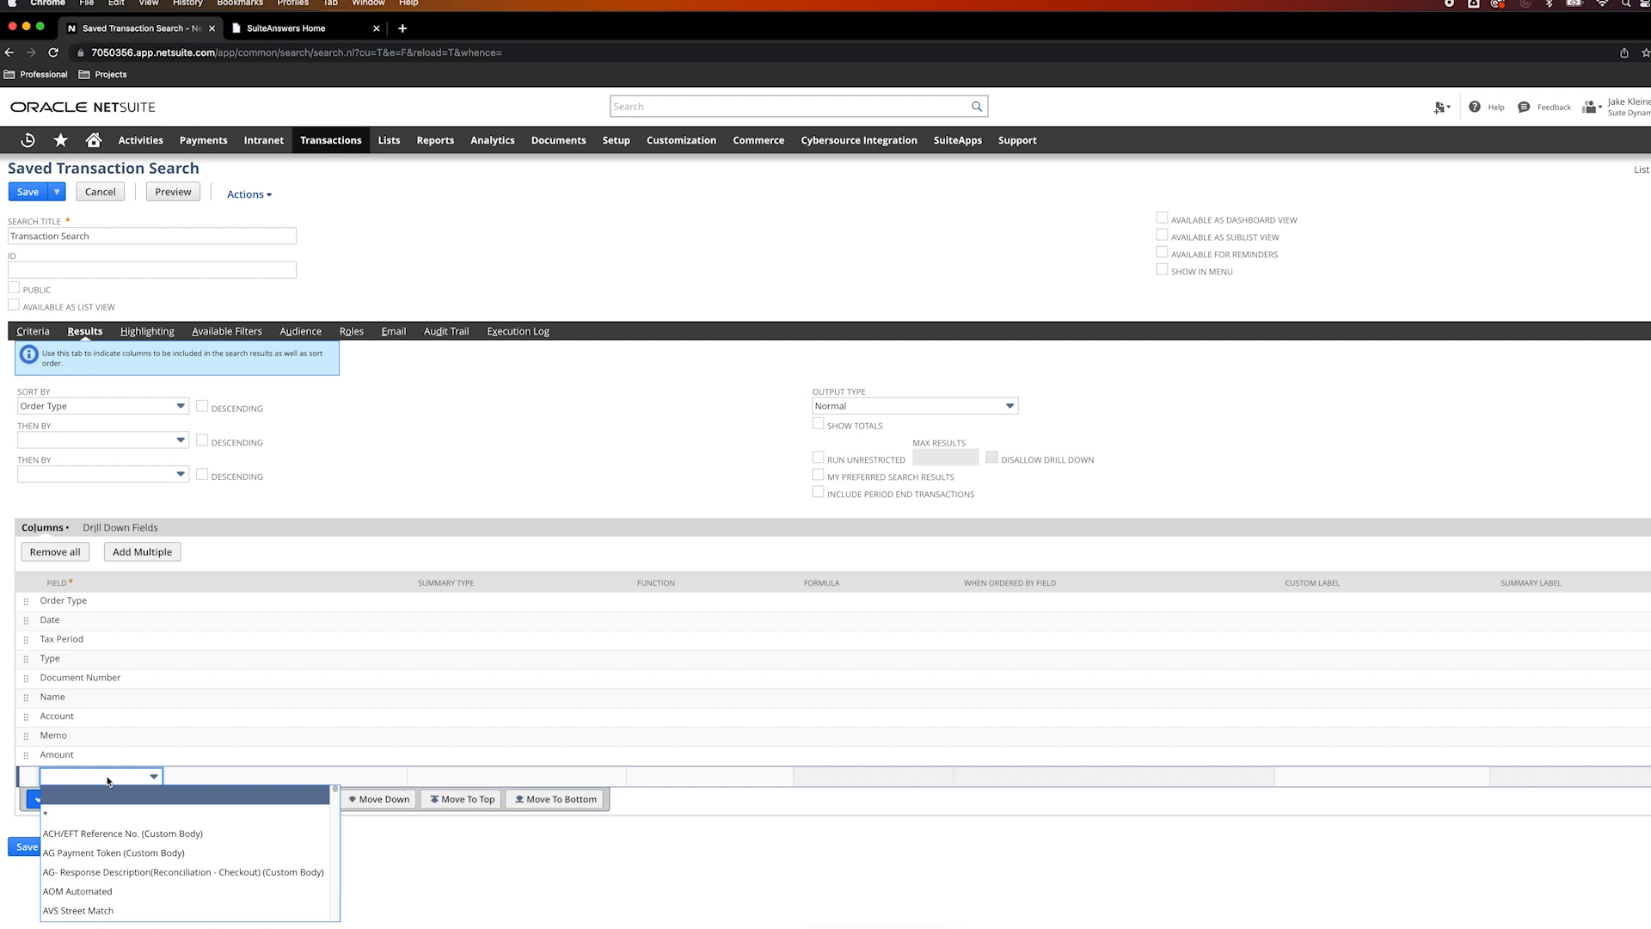
type("Memo")
key("Return")
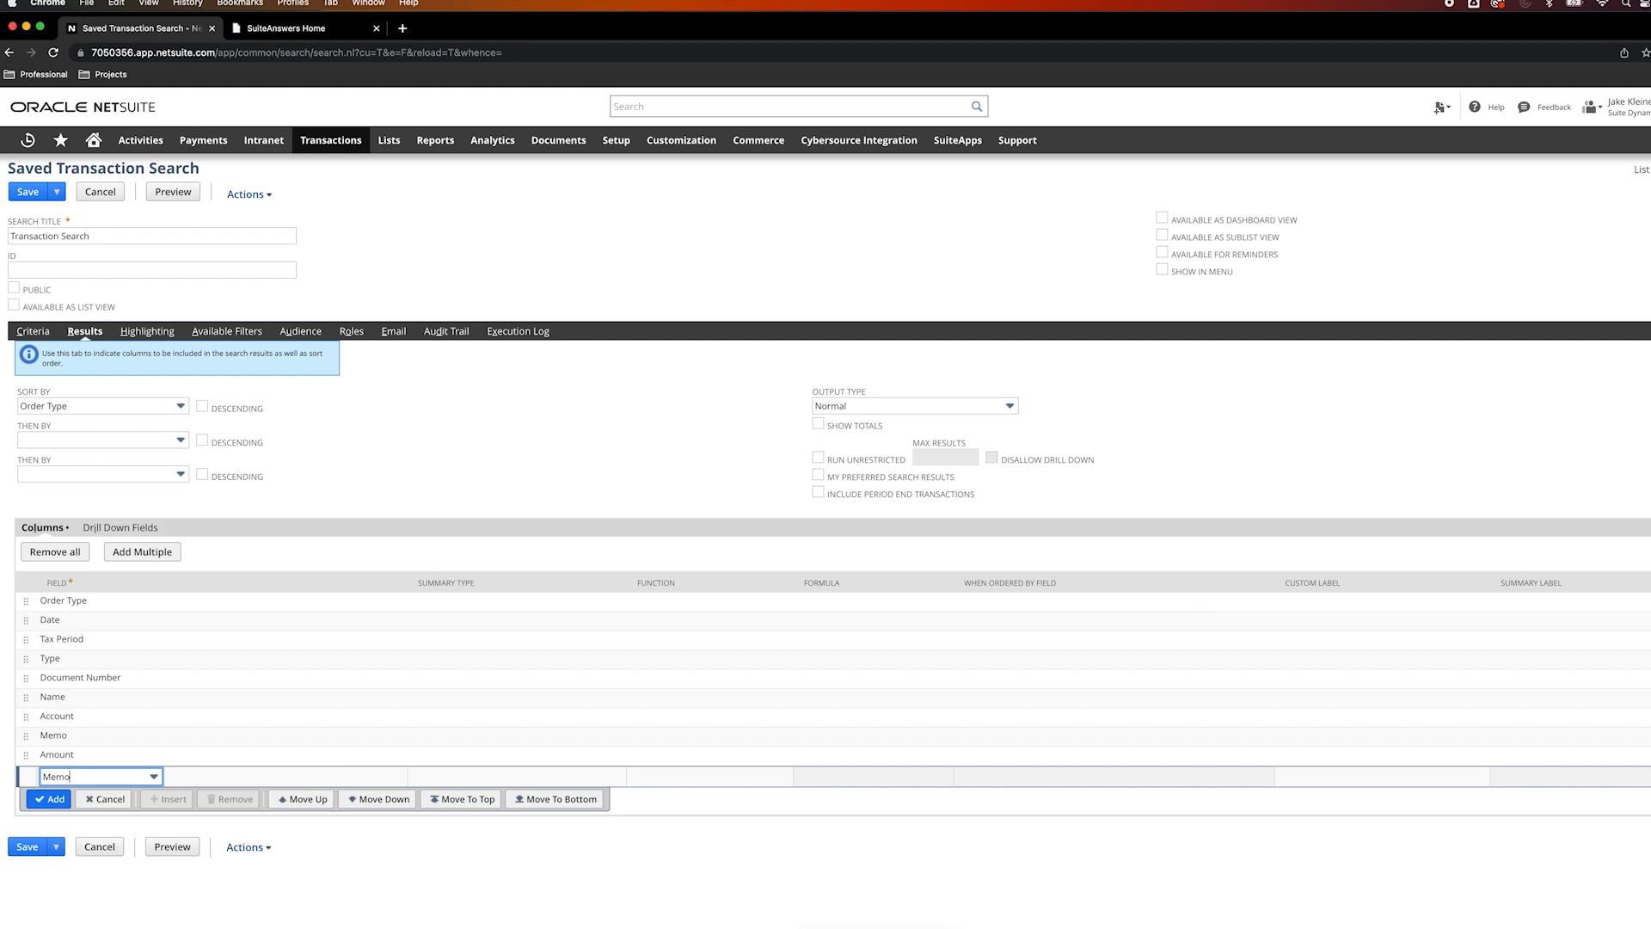
left_click(49, 799)
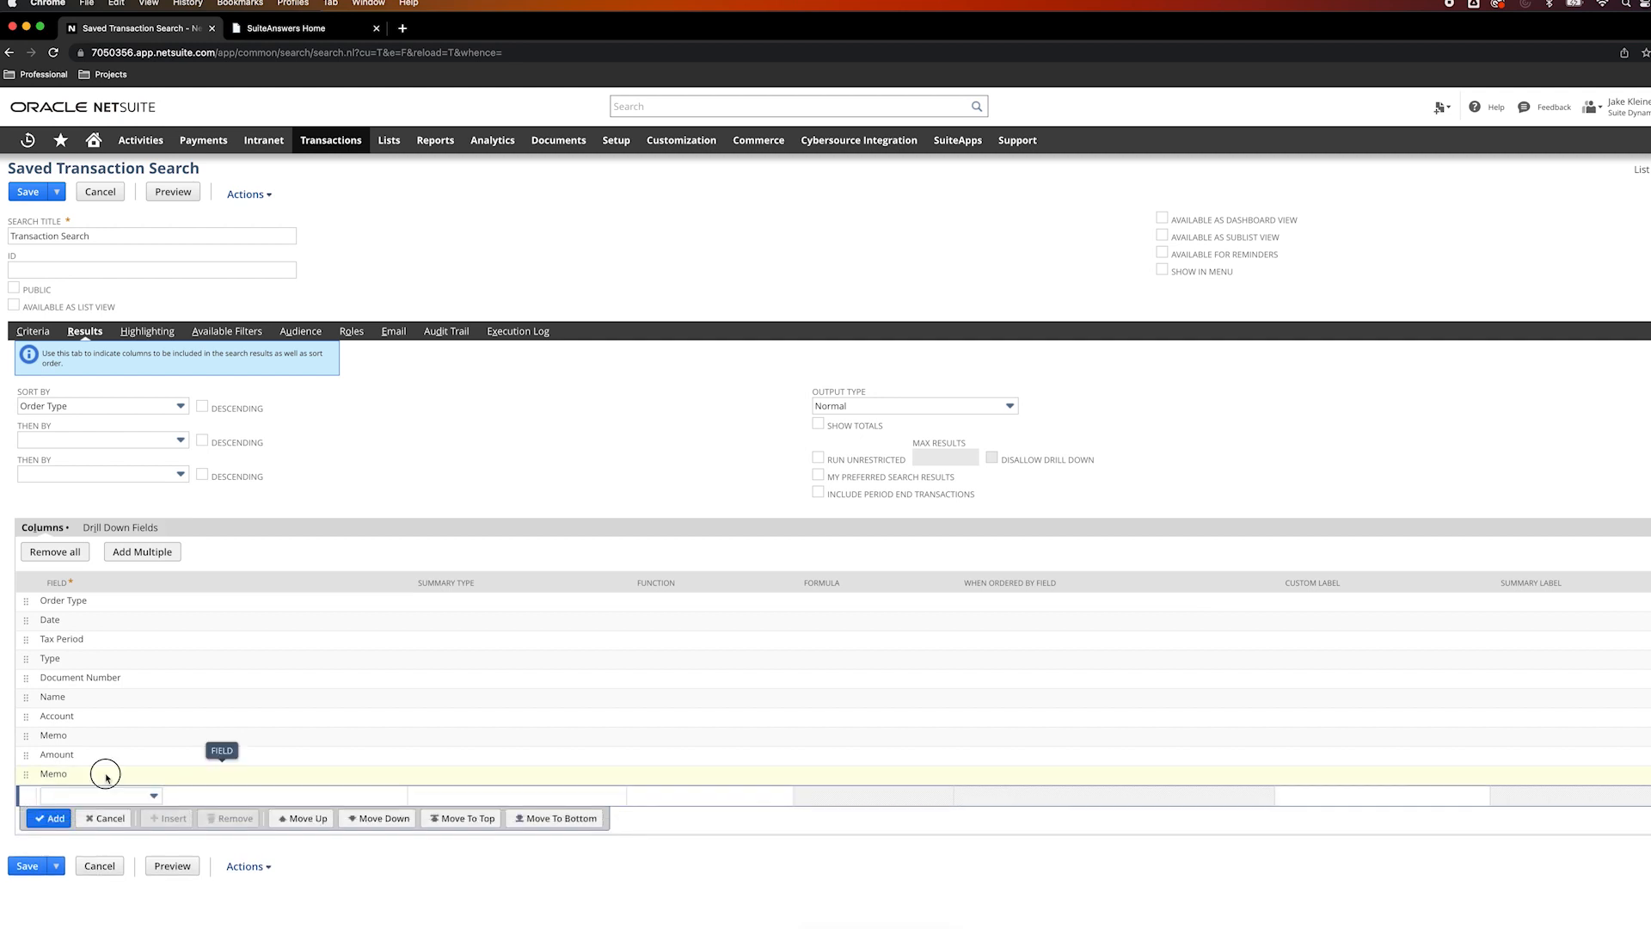
Review the field choices for the newly added Memo column and keep Memo selected.
left_click(39, 776)
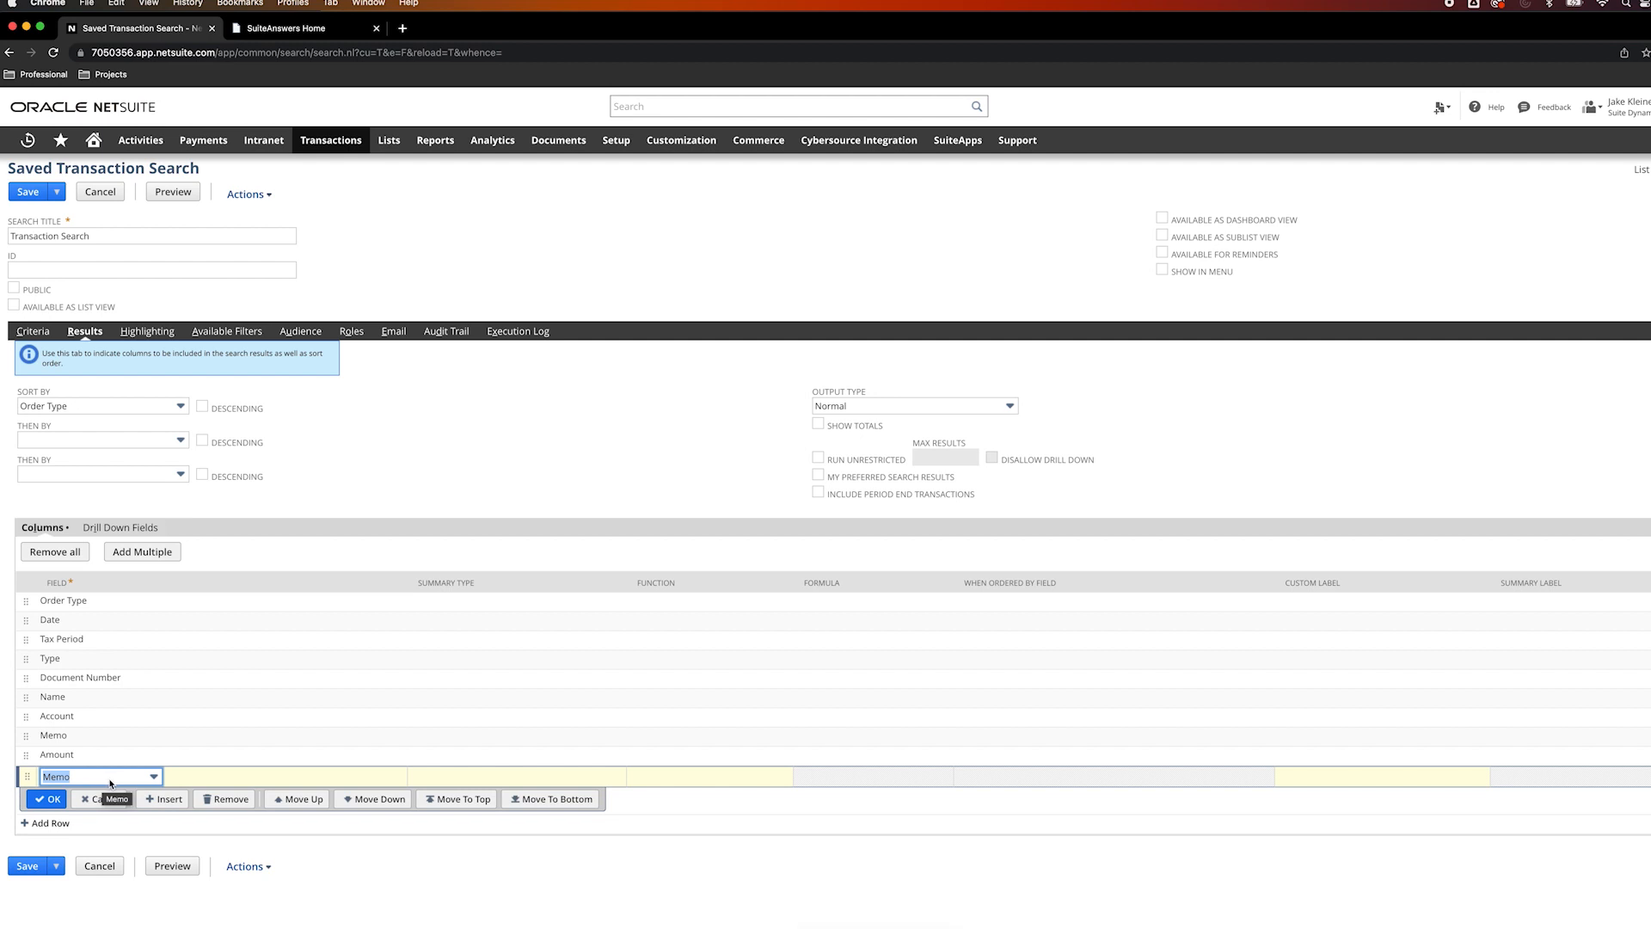
left_click(154, 777)
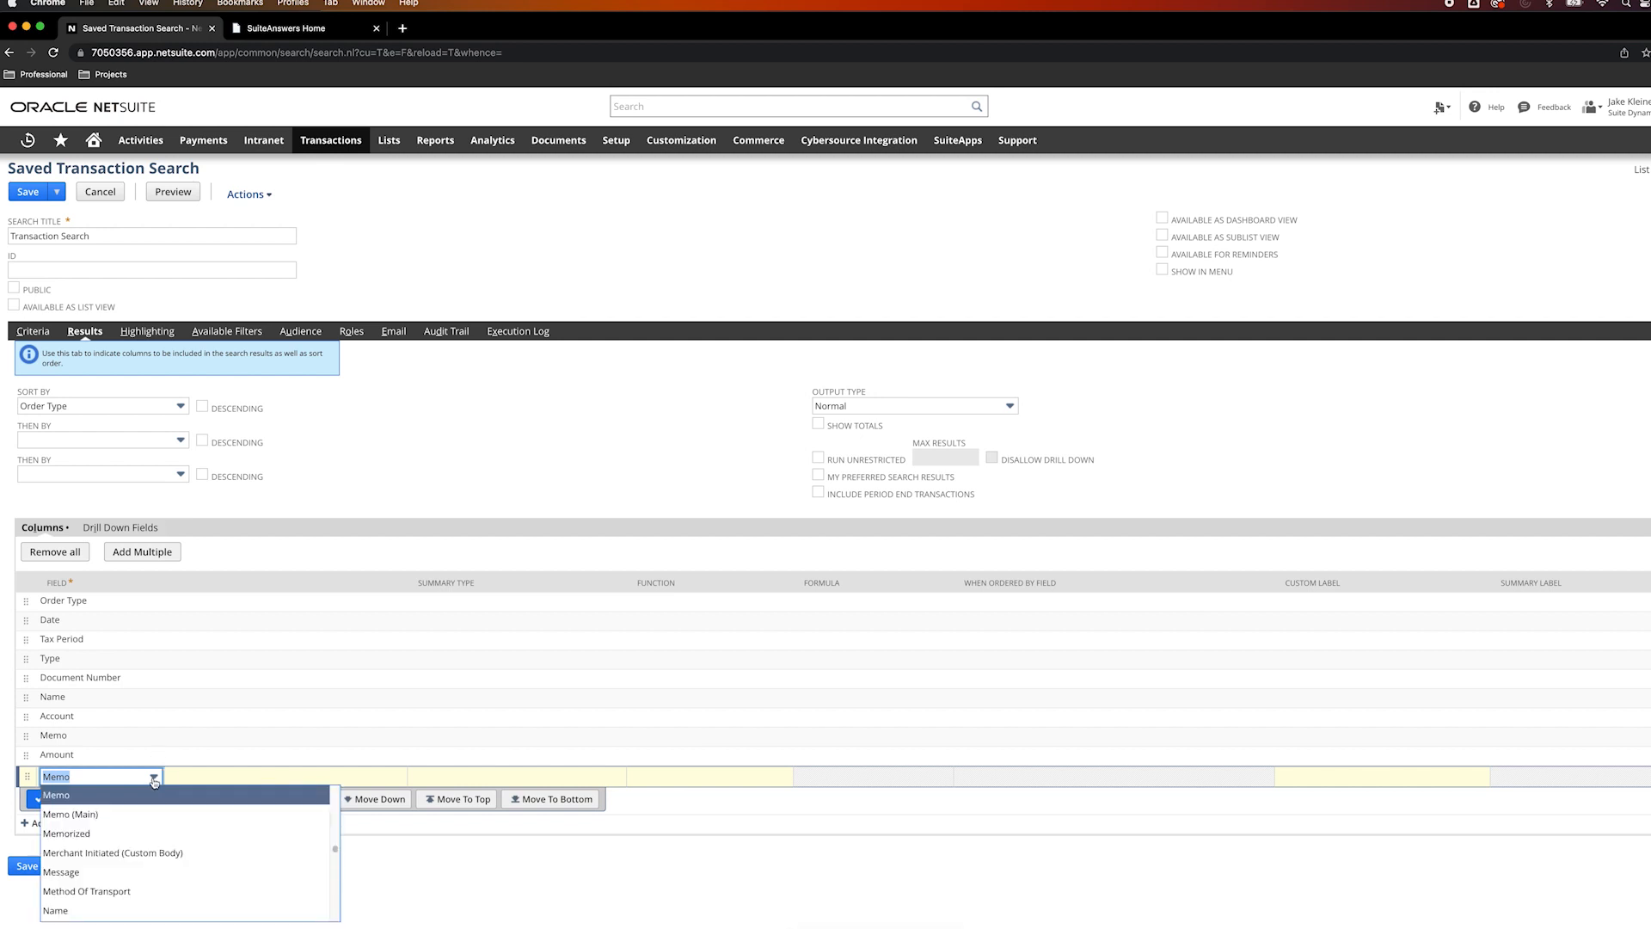
left_click(121, 796)
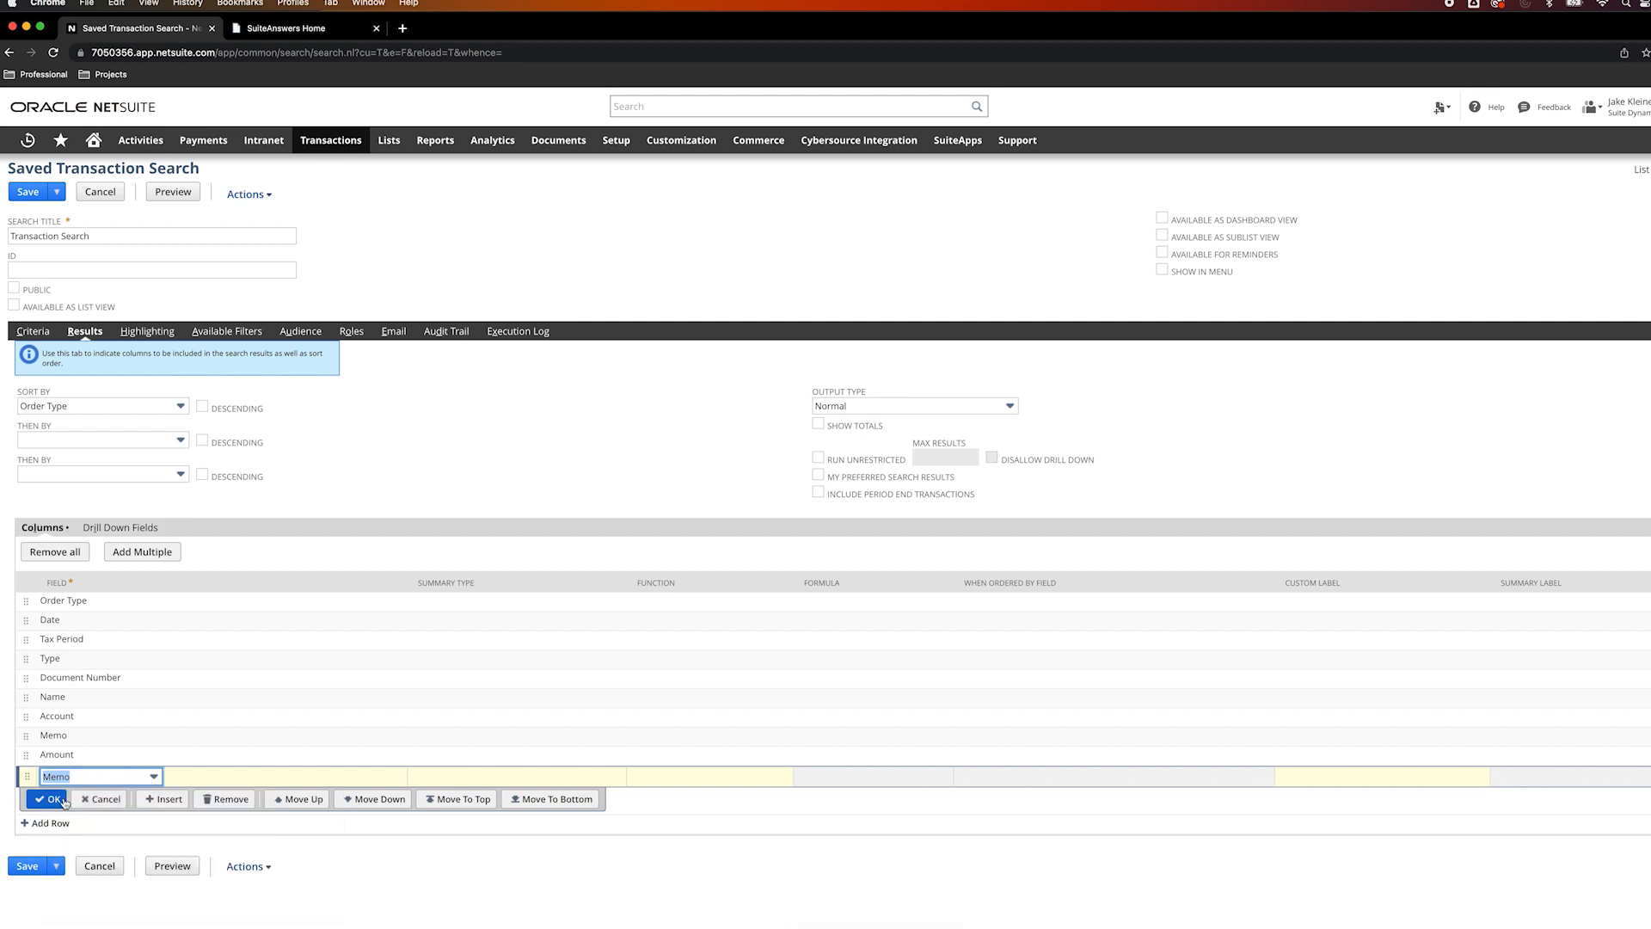
left_click(42, 804)
Move the newly added Memo column up to directly below Order Type in the results column list.
left_click(55, 778)
left_click(31, 777)
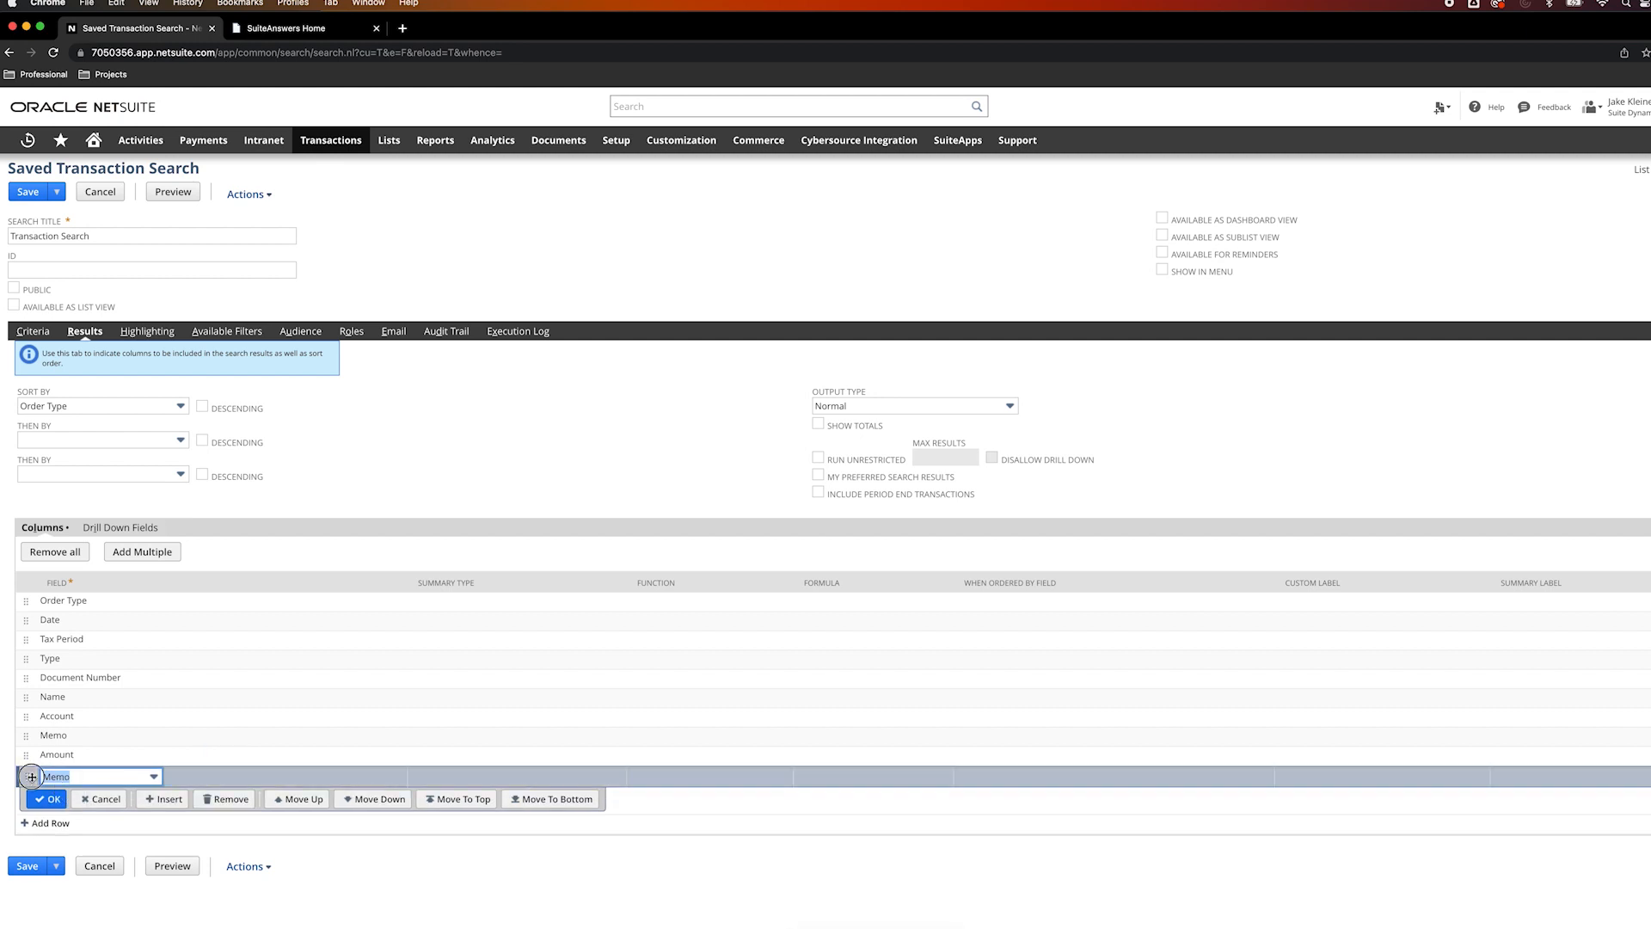
left_click_drag(31, 777, 31, 628)
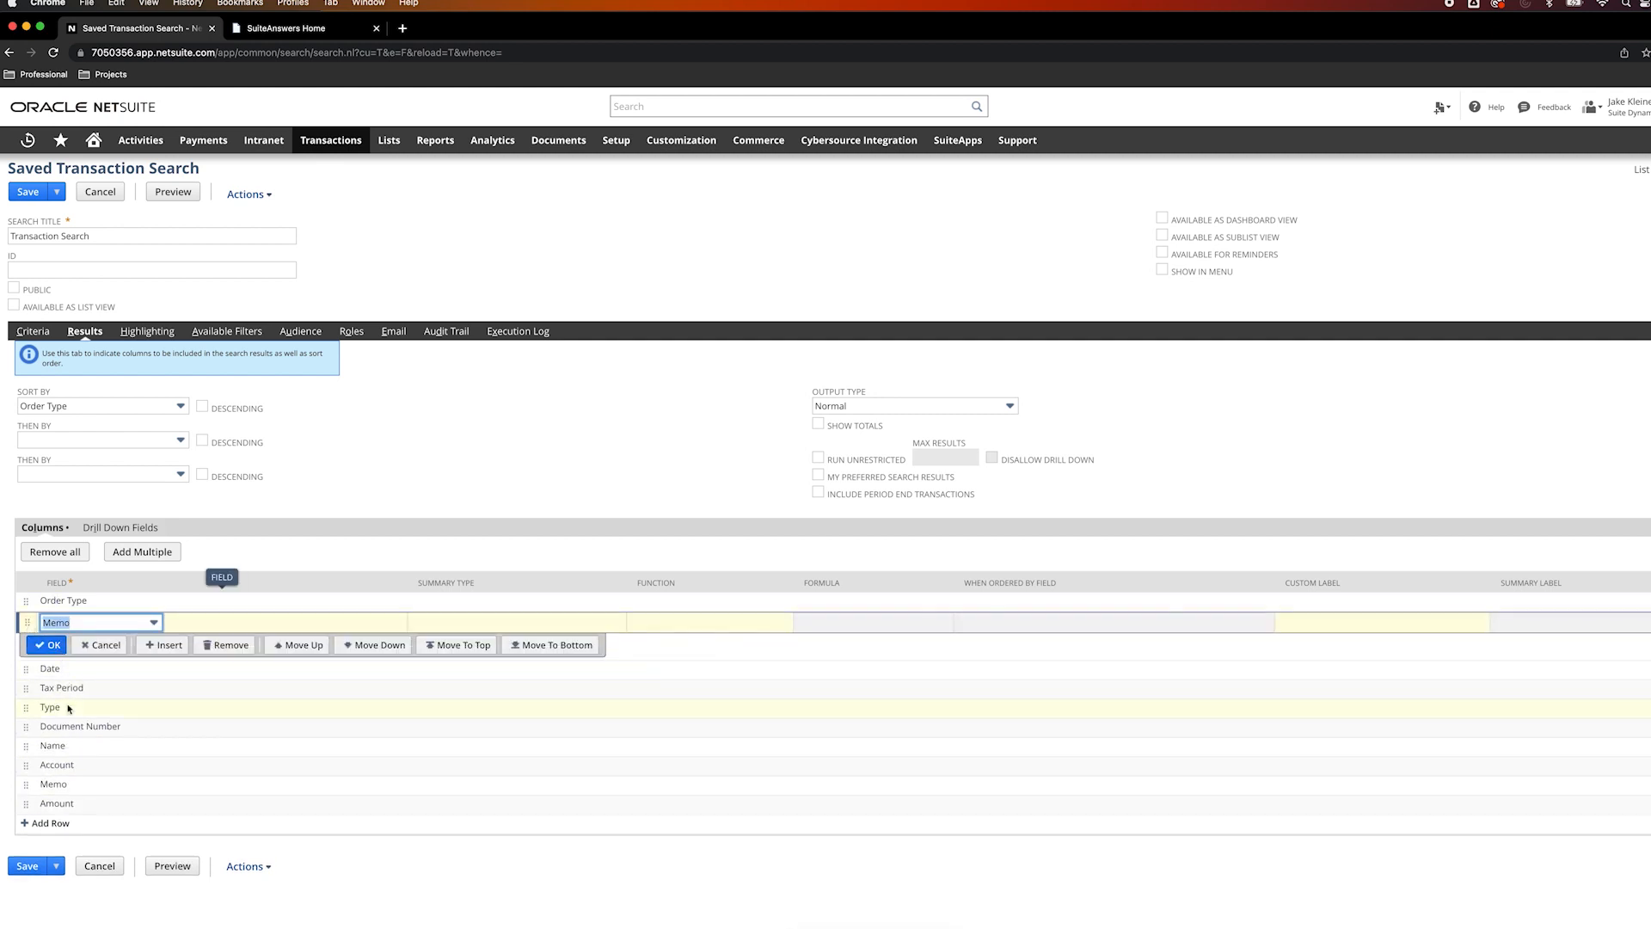
Remove the Name column and the duplicate Memo column between Account and Amount from the results.
left_click(95, 762)
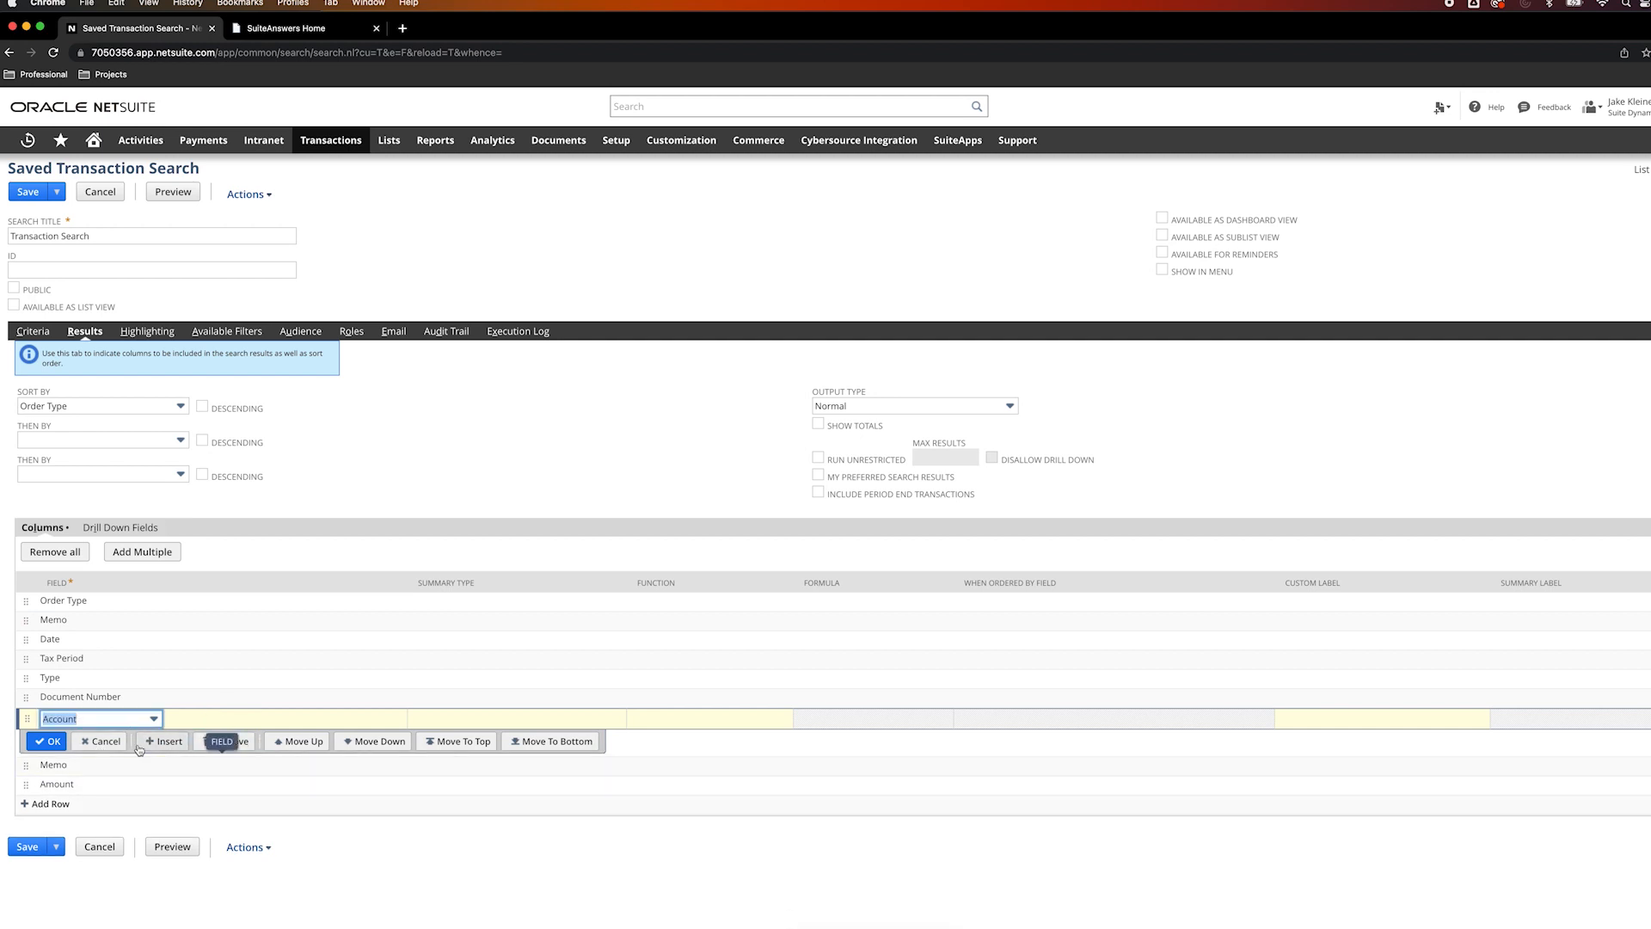
left_click(151, 768)
left_click(225, 765)
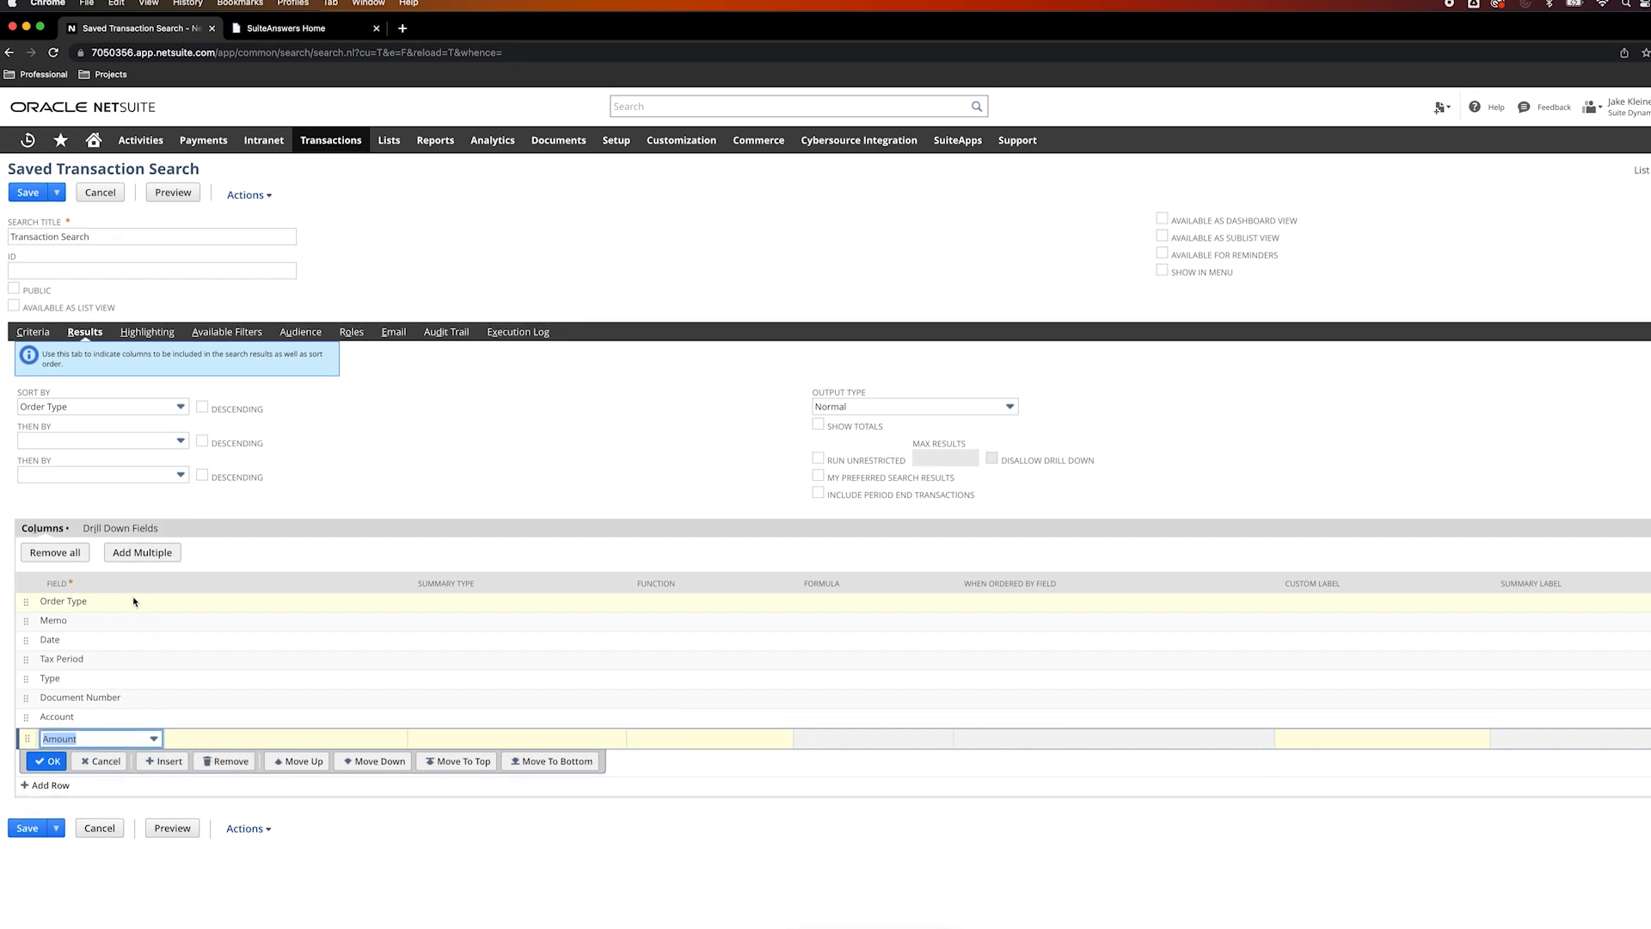
Create a highlighting condition for the search results that applies when Memo is not empty.
left_click(146, 331)
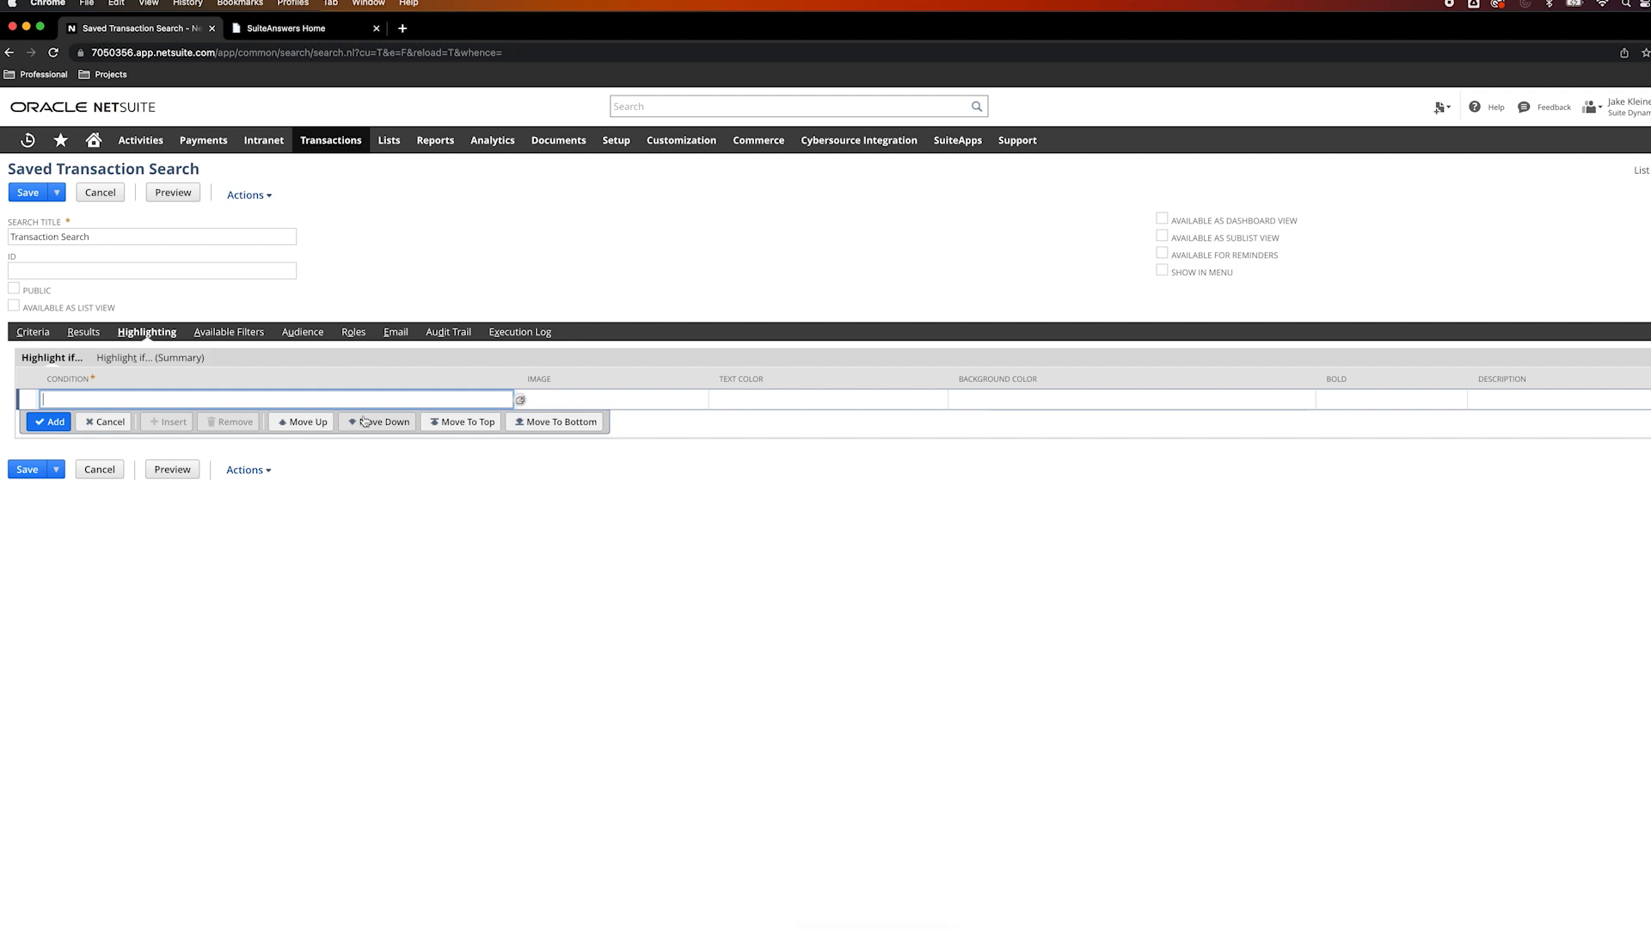
left_click(520, 399)
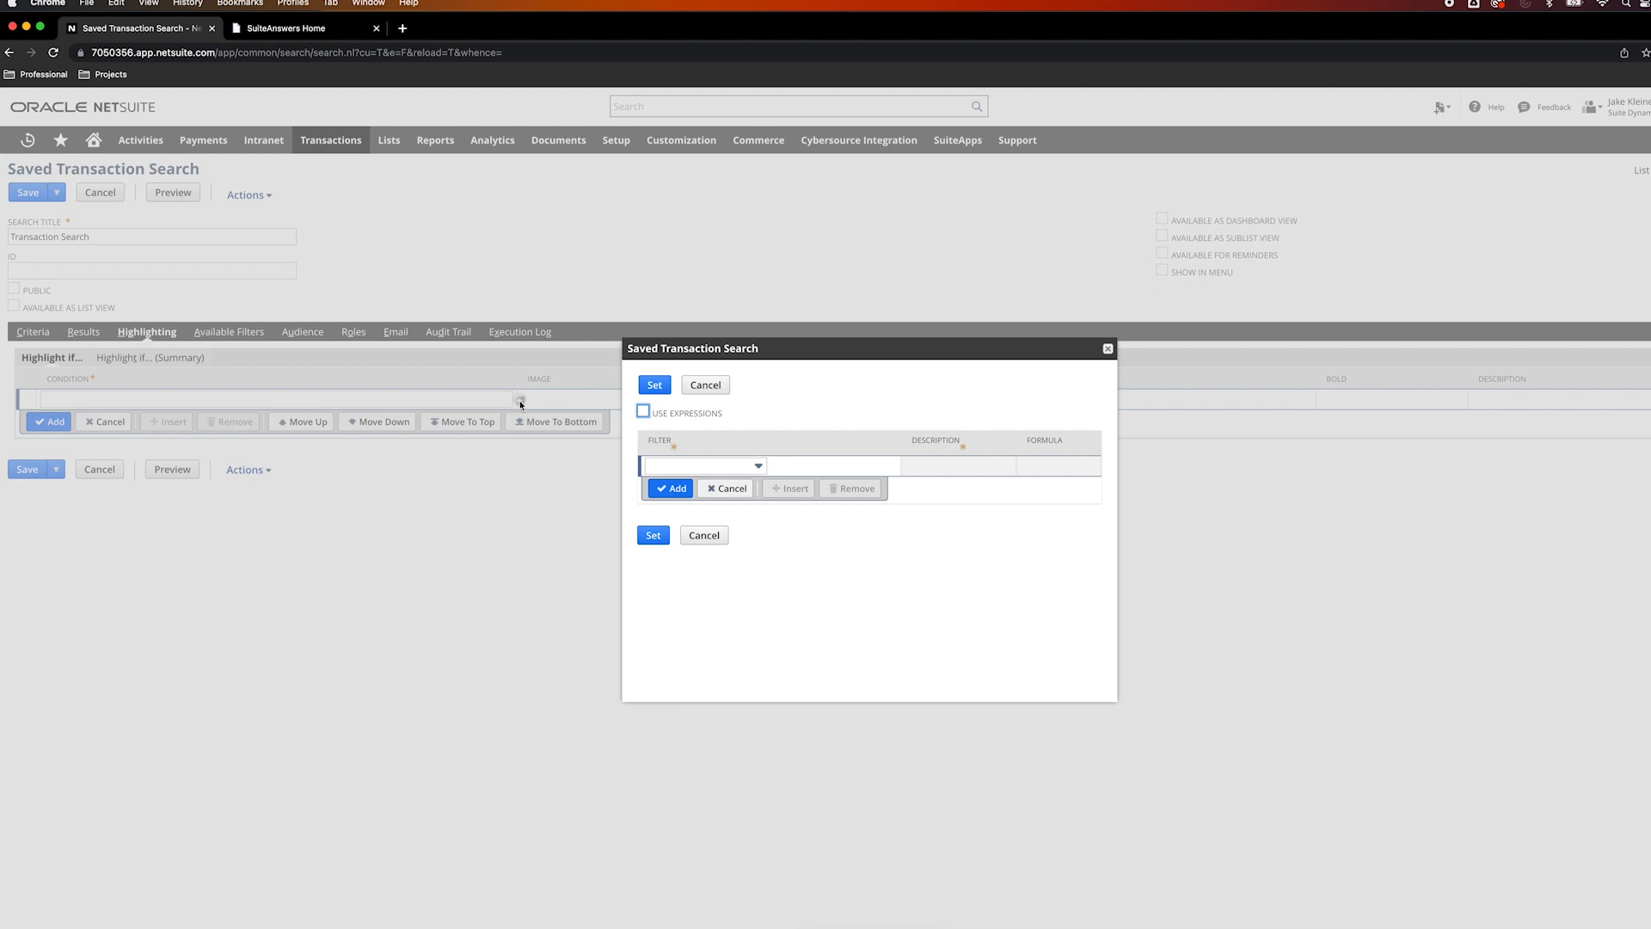
left_click(757, 466)
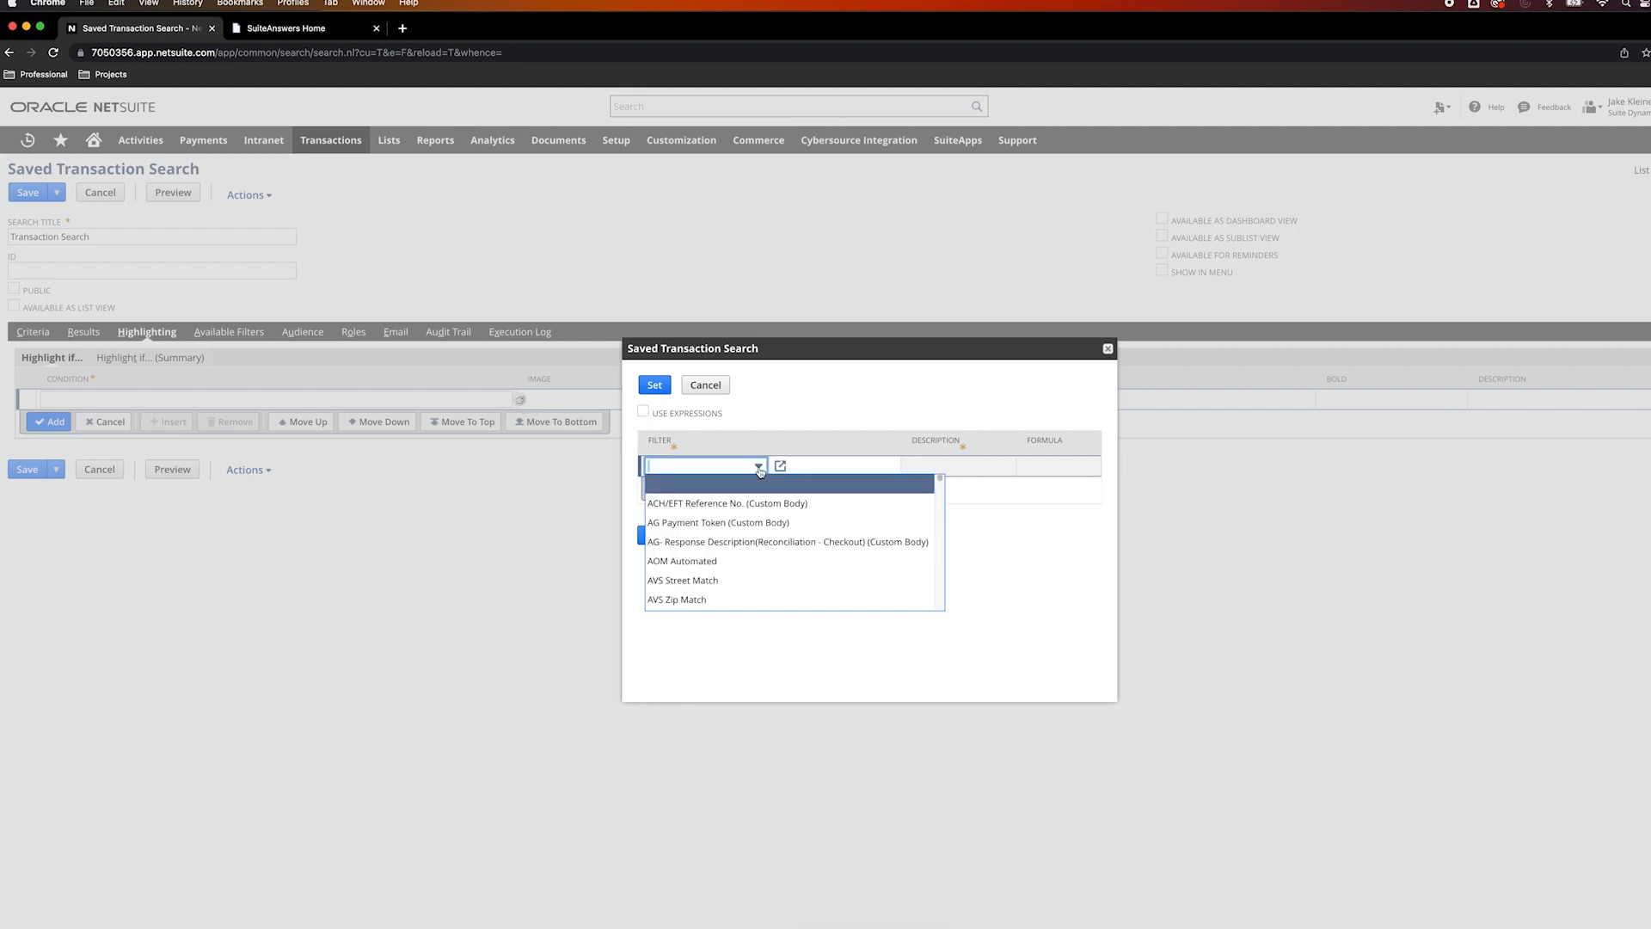
type("Memo")
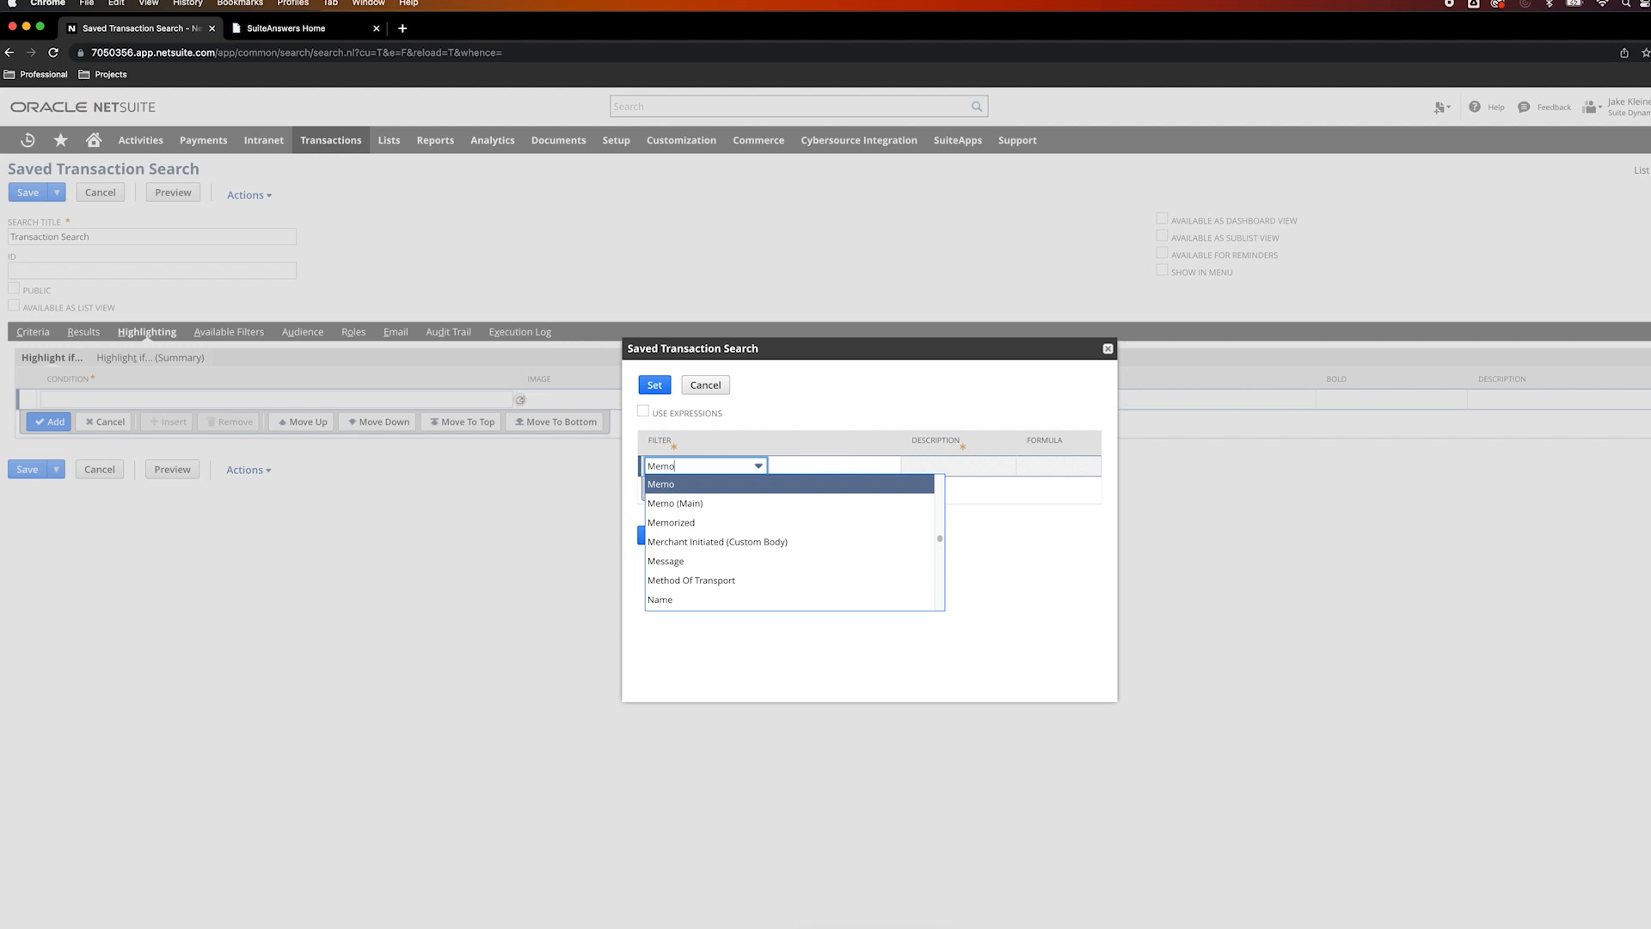
key("Return")
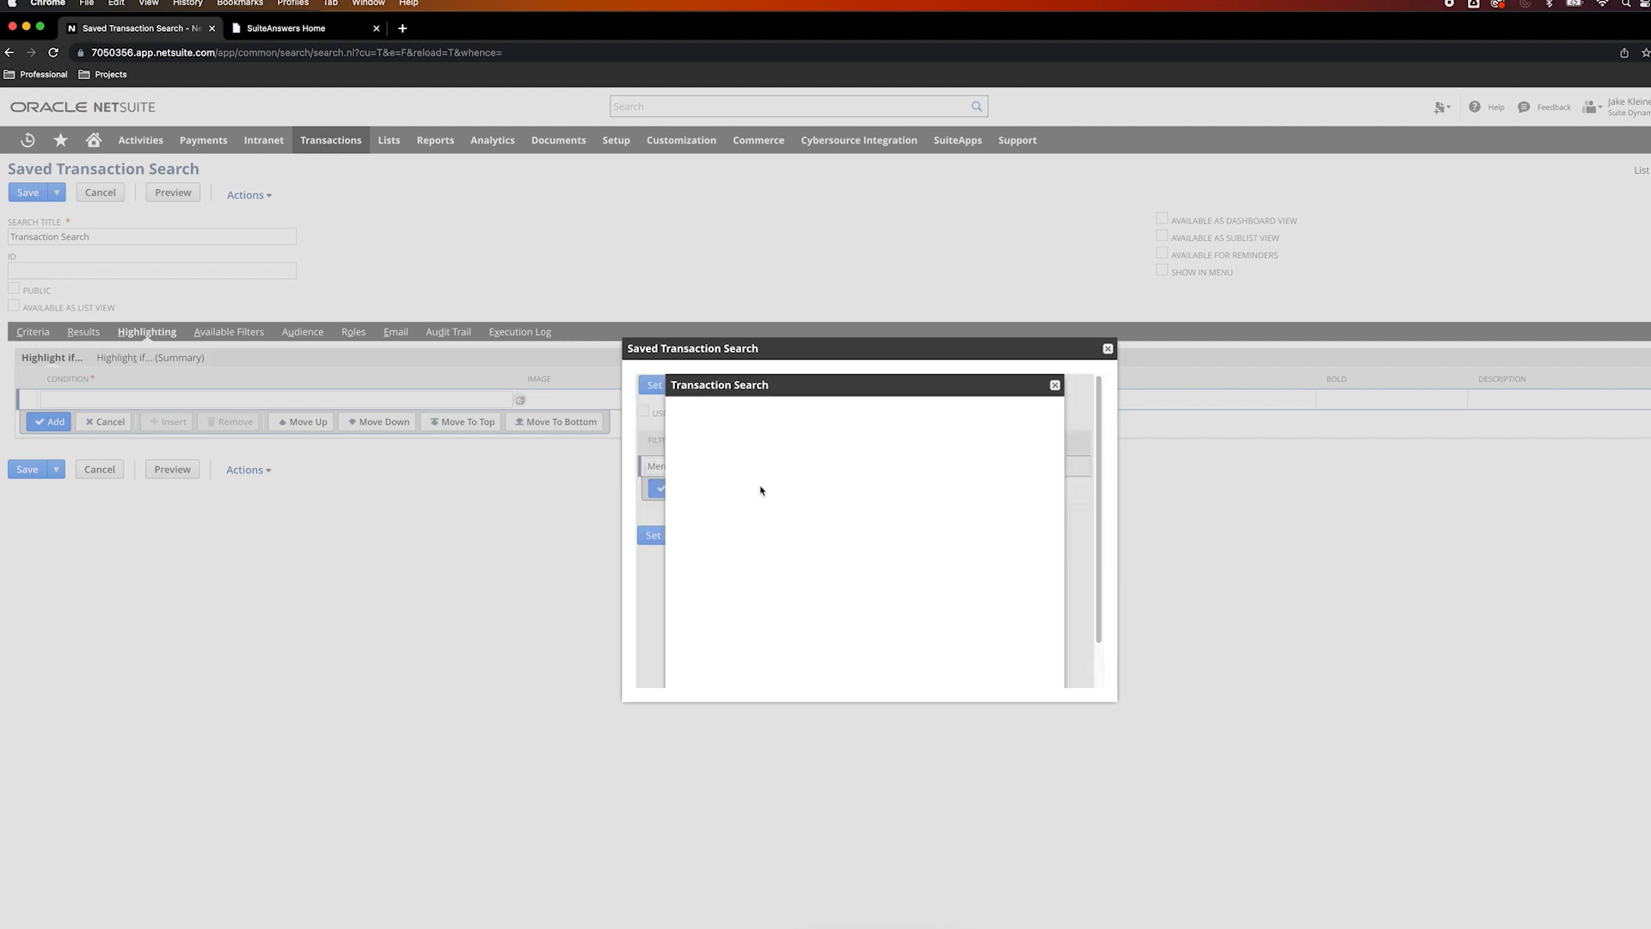
left_click(782, 466)
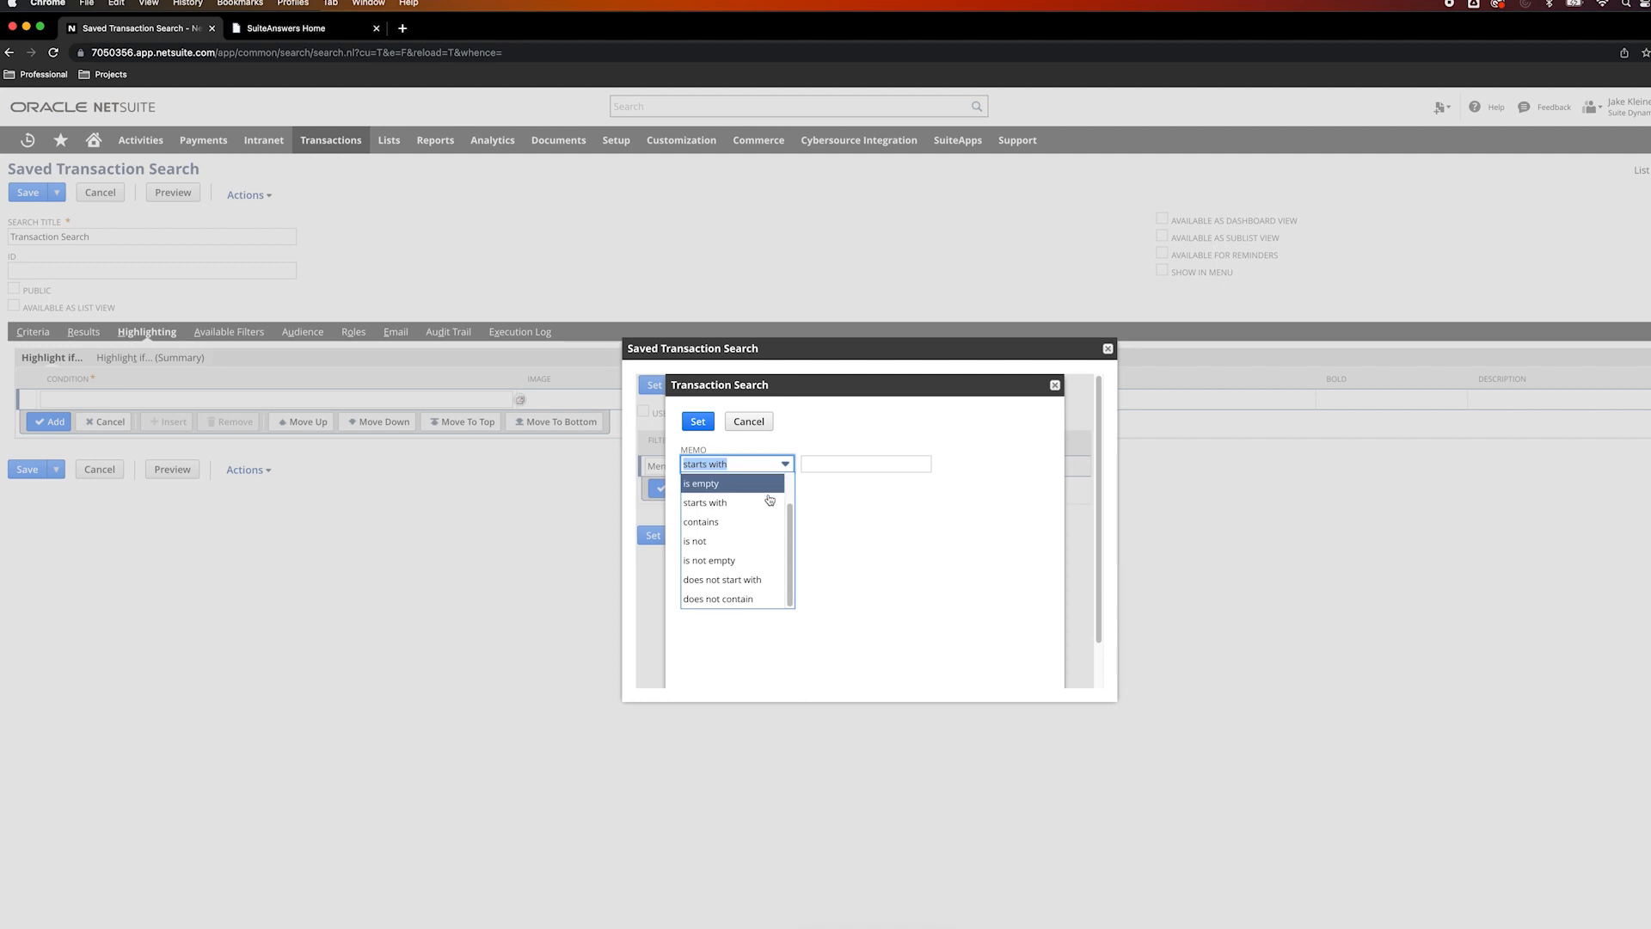
scroll(758, 530, "up", 1)
scroll(758, 531, "down", 1)
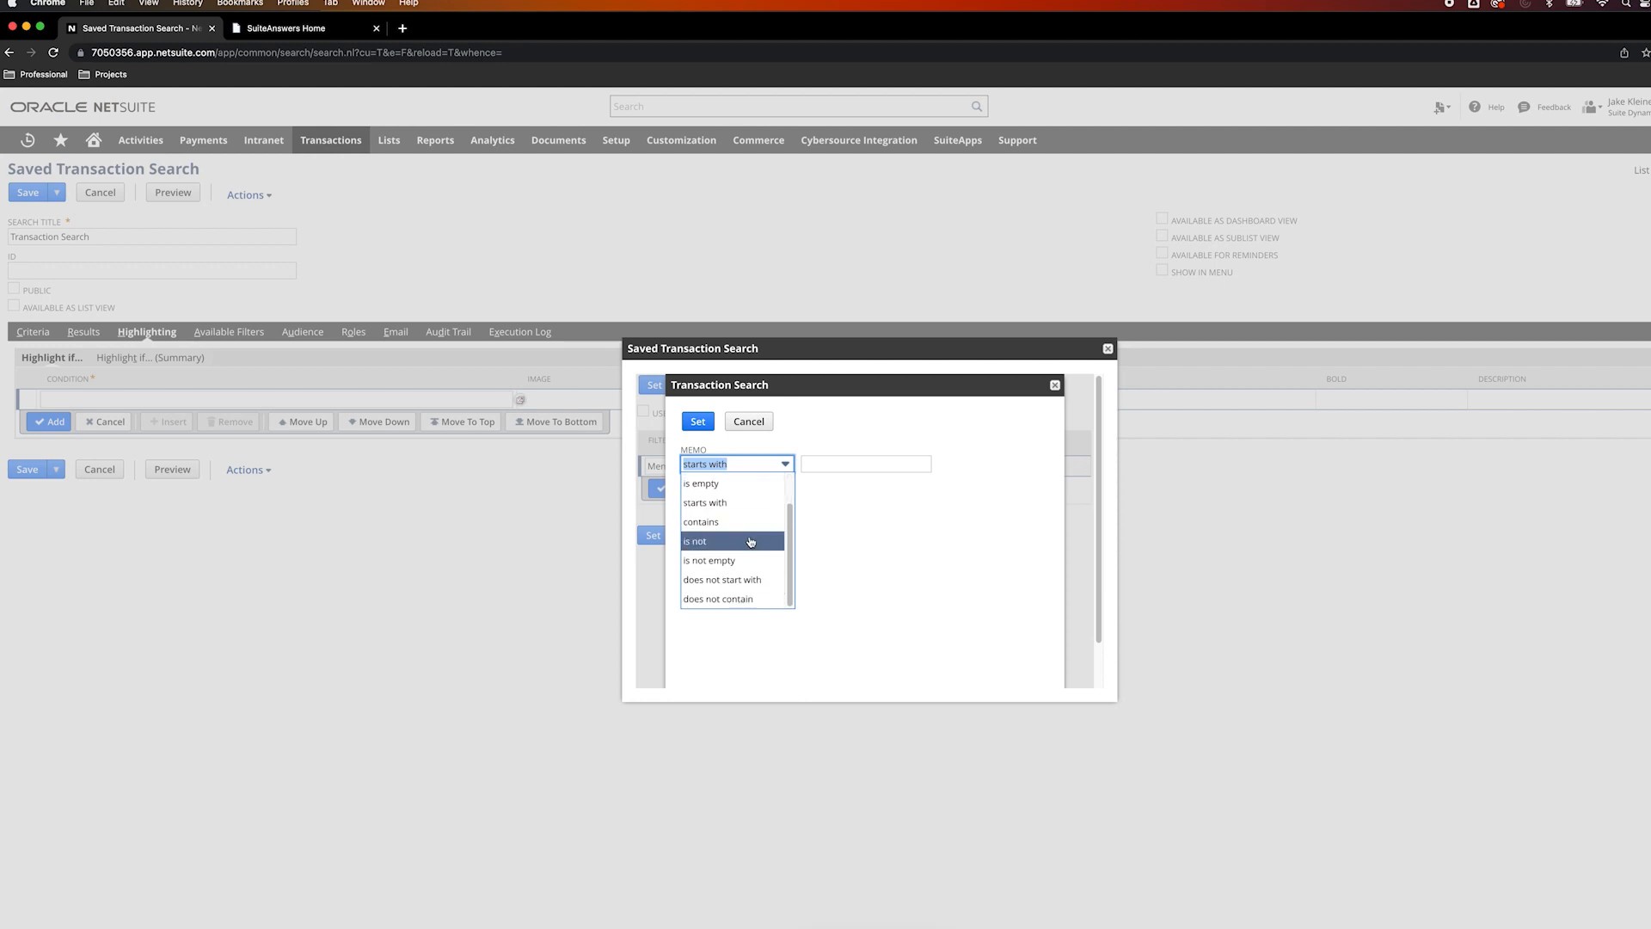
left_click(746, 560)
left_click(699, 422)
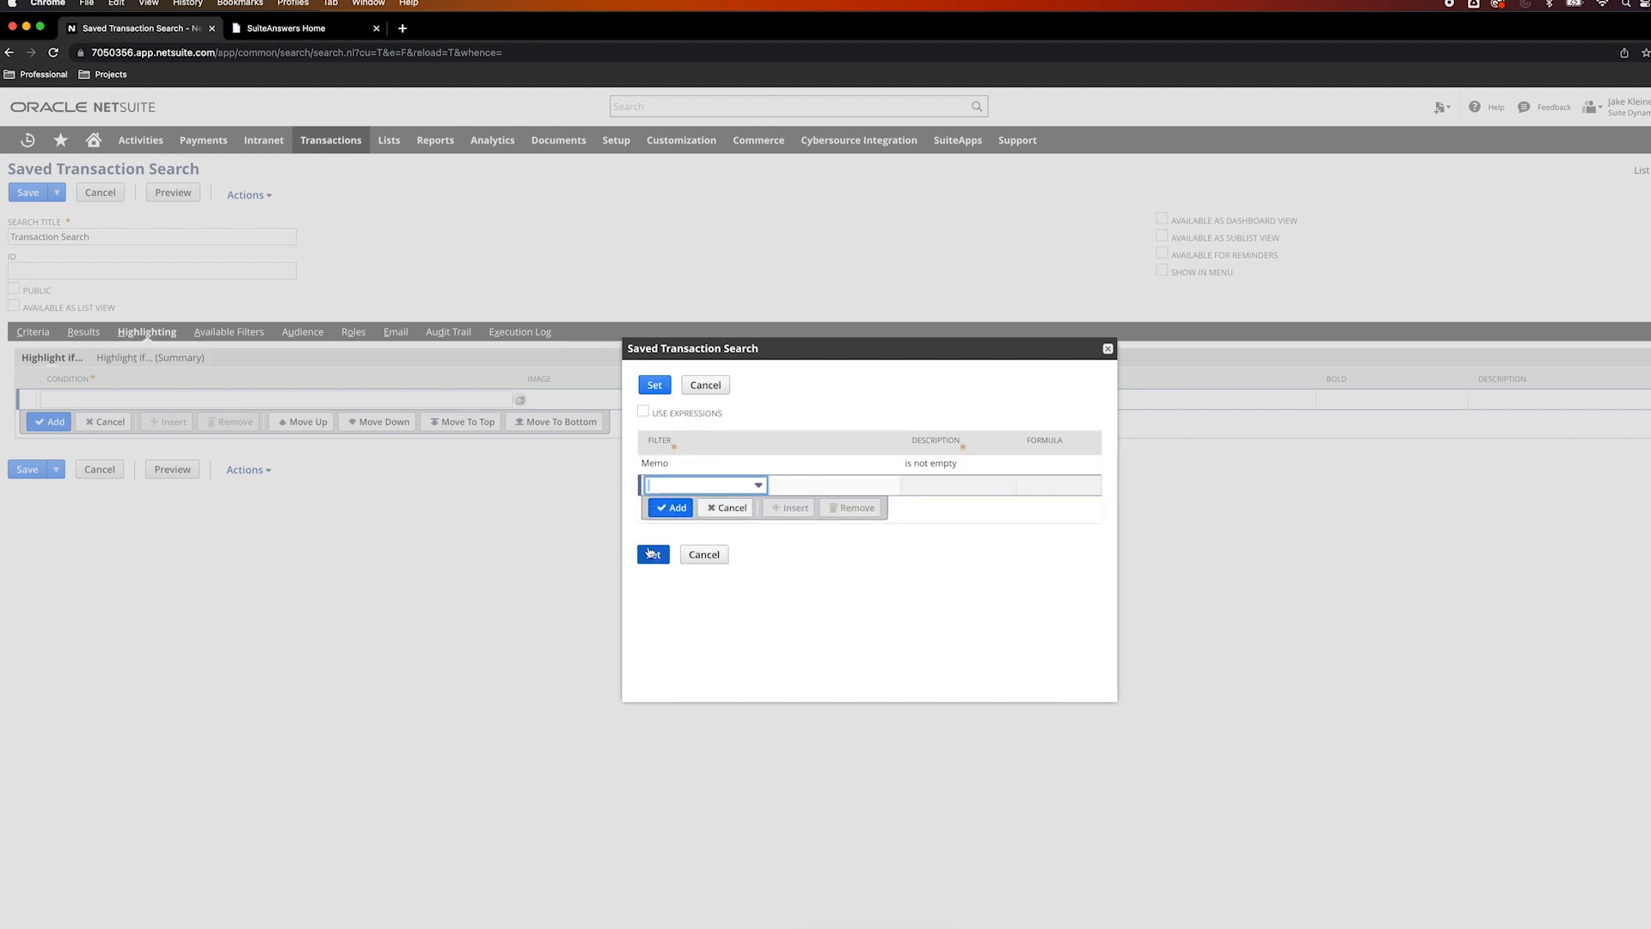
left_click(651, 554)
Give the Memo highlighting rule a light yellow background color and add it to the search.
left_click(987, 406)
left_click(1266, 399)
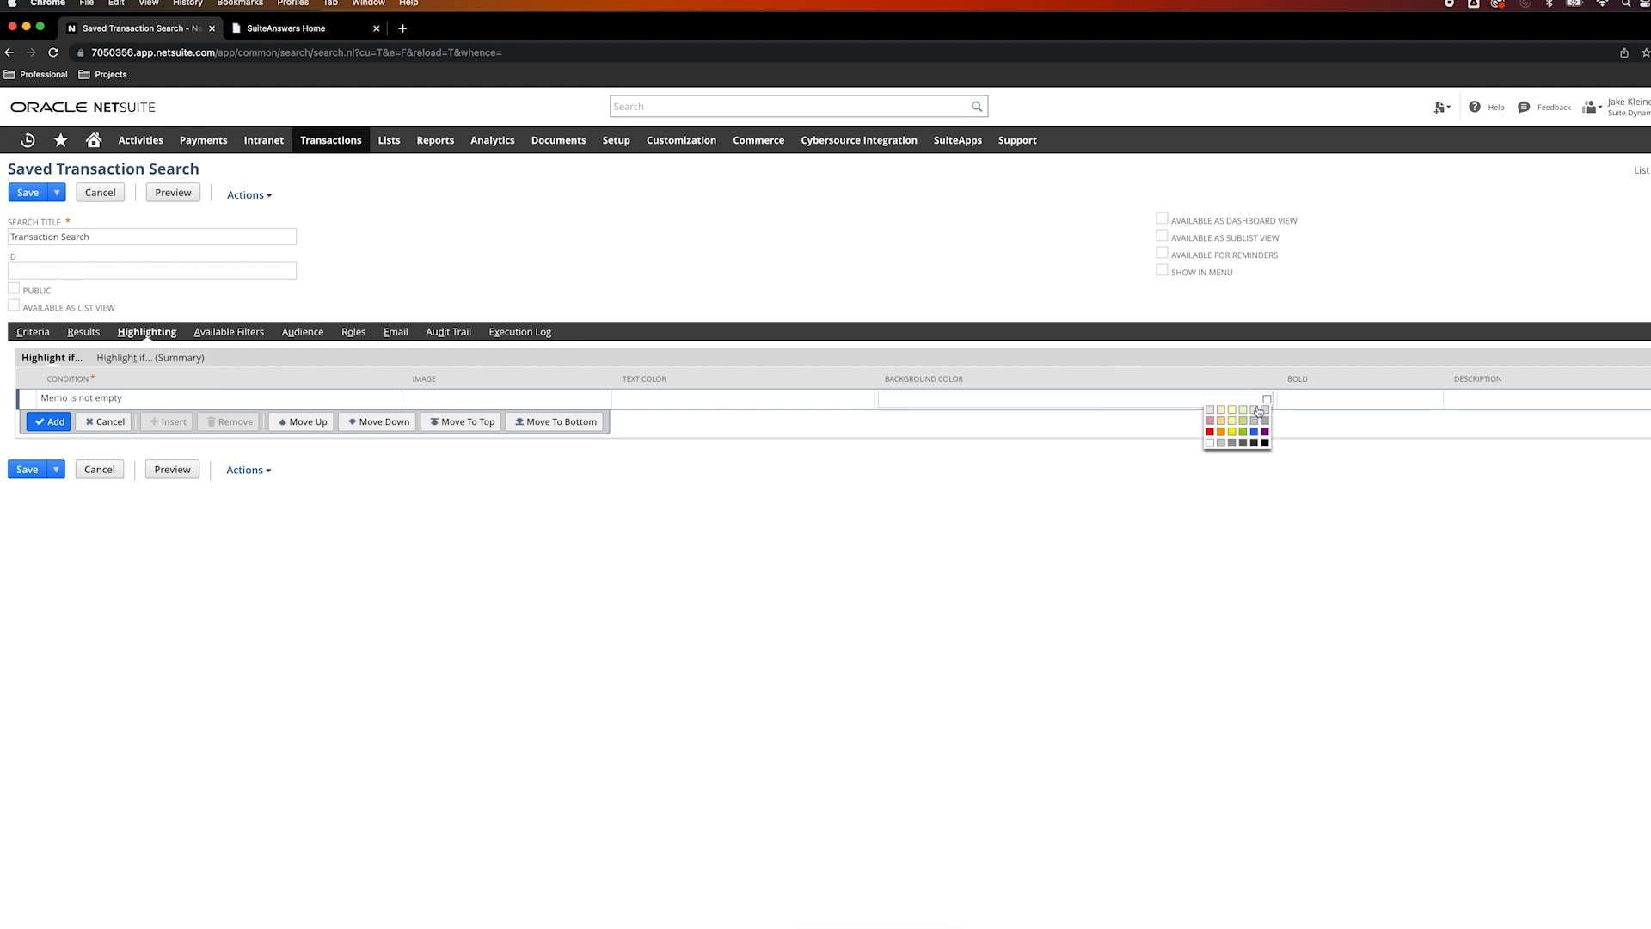
left_click(1232, 410)
left_click(47, 423)
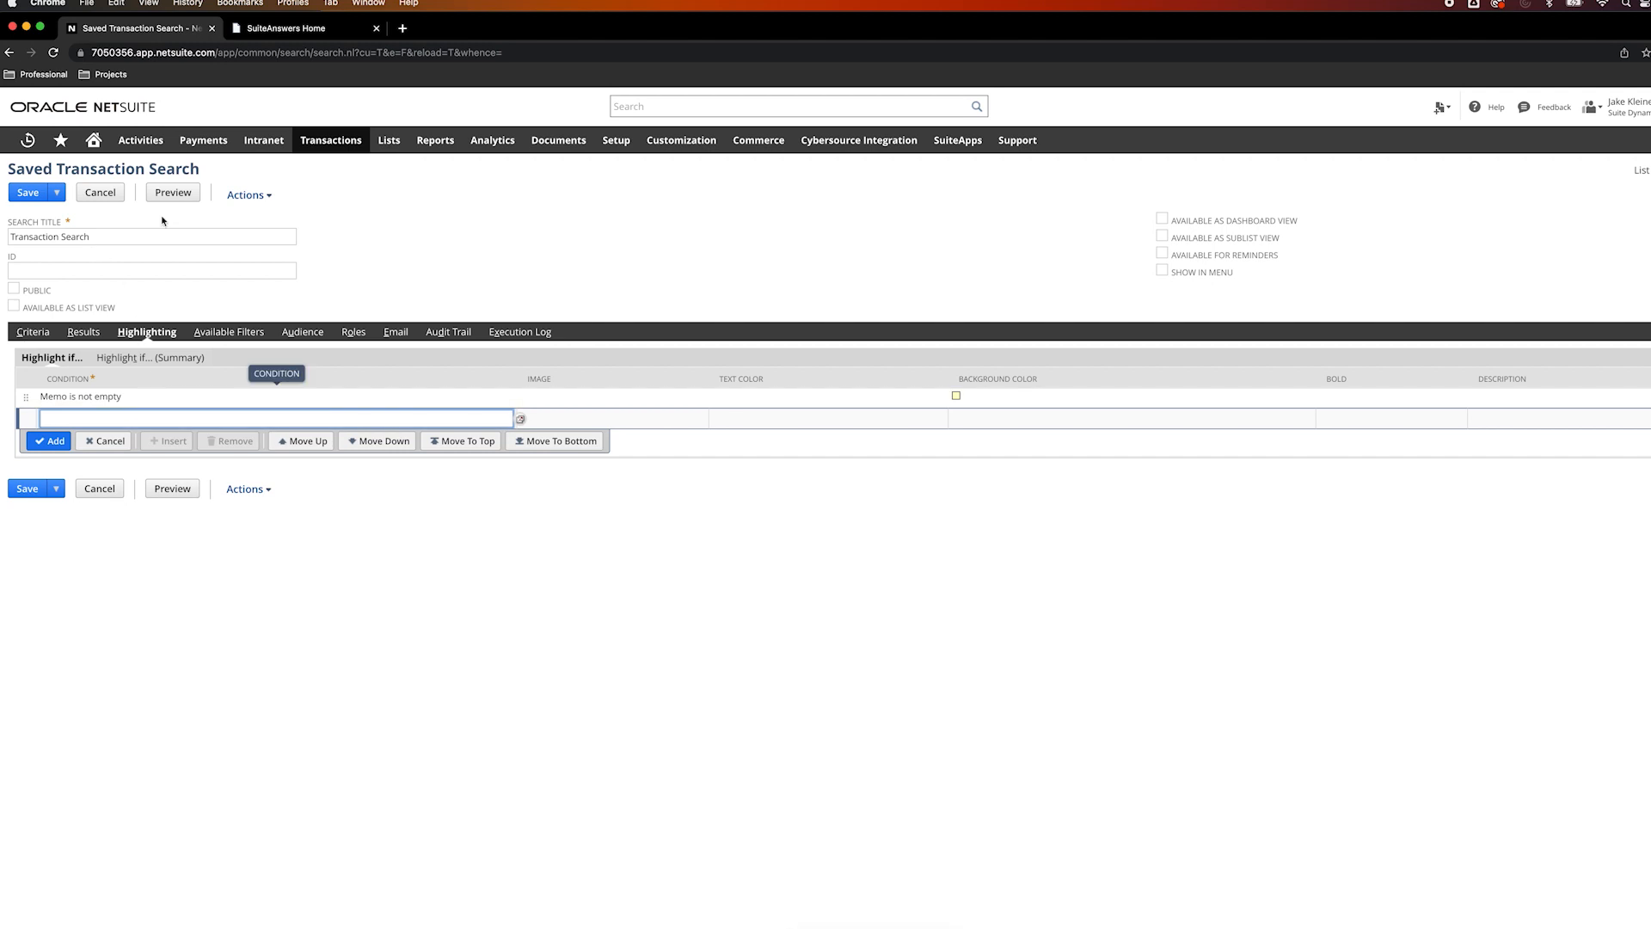
Preview the search results and examine the row highlighting for transactions with memos.
left_click(178, 195)
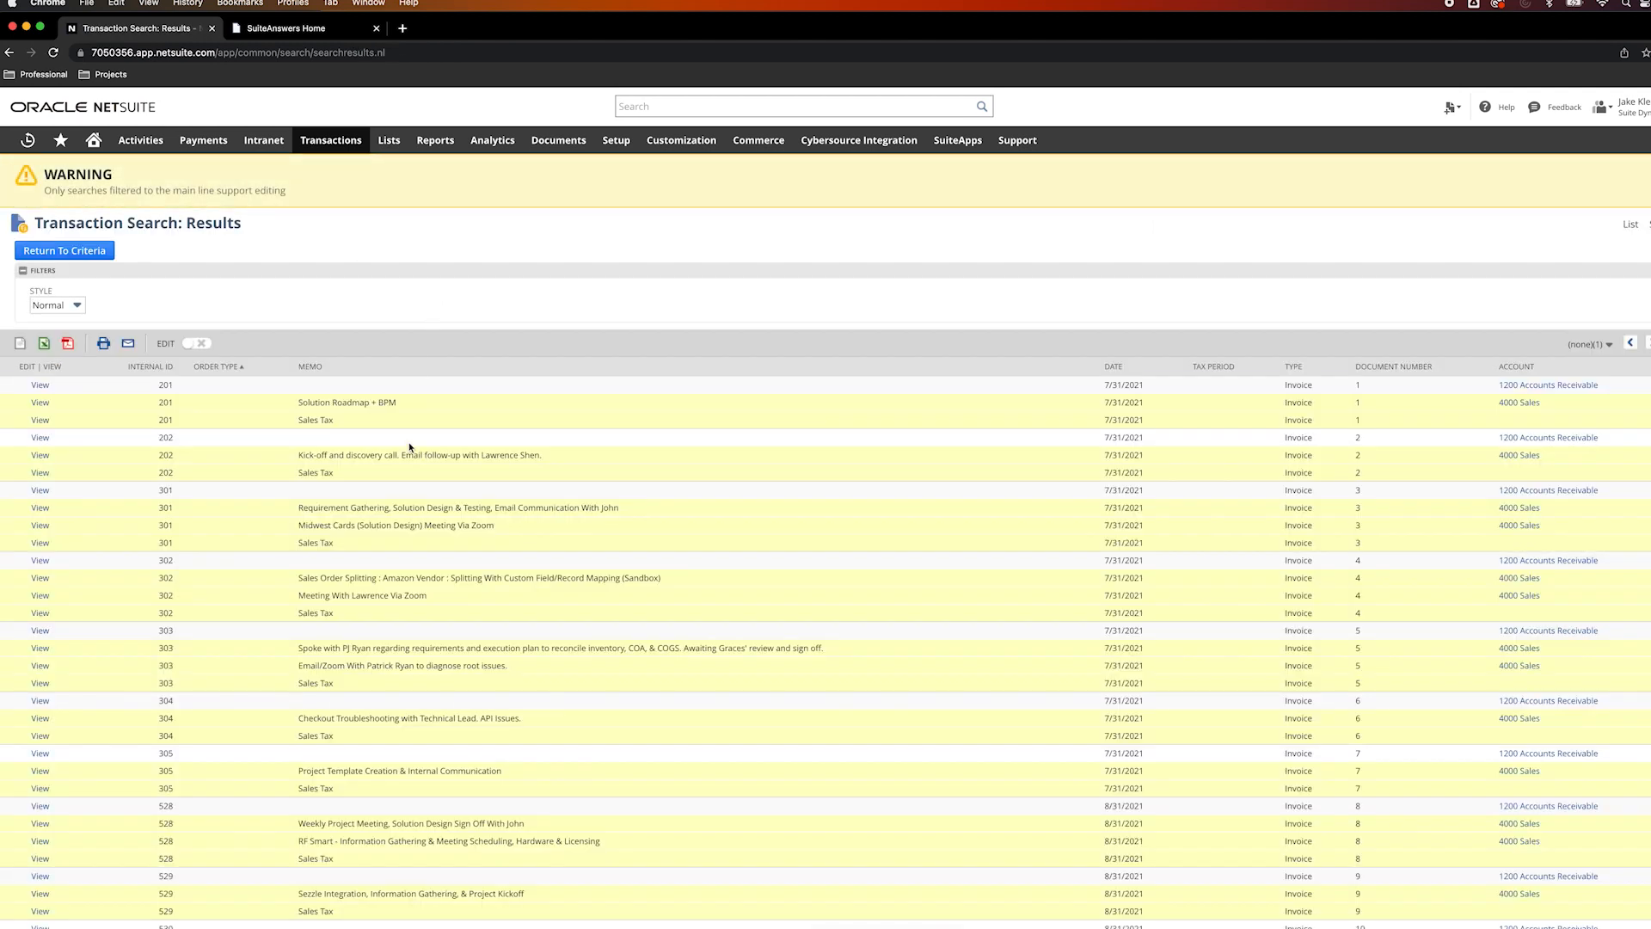
scroll(438, 574, "down", 5)
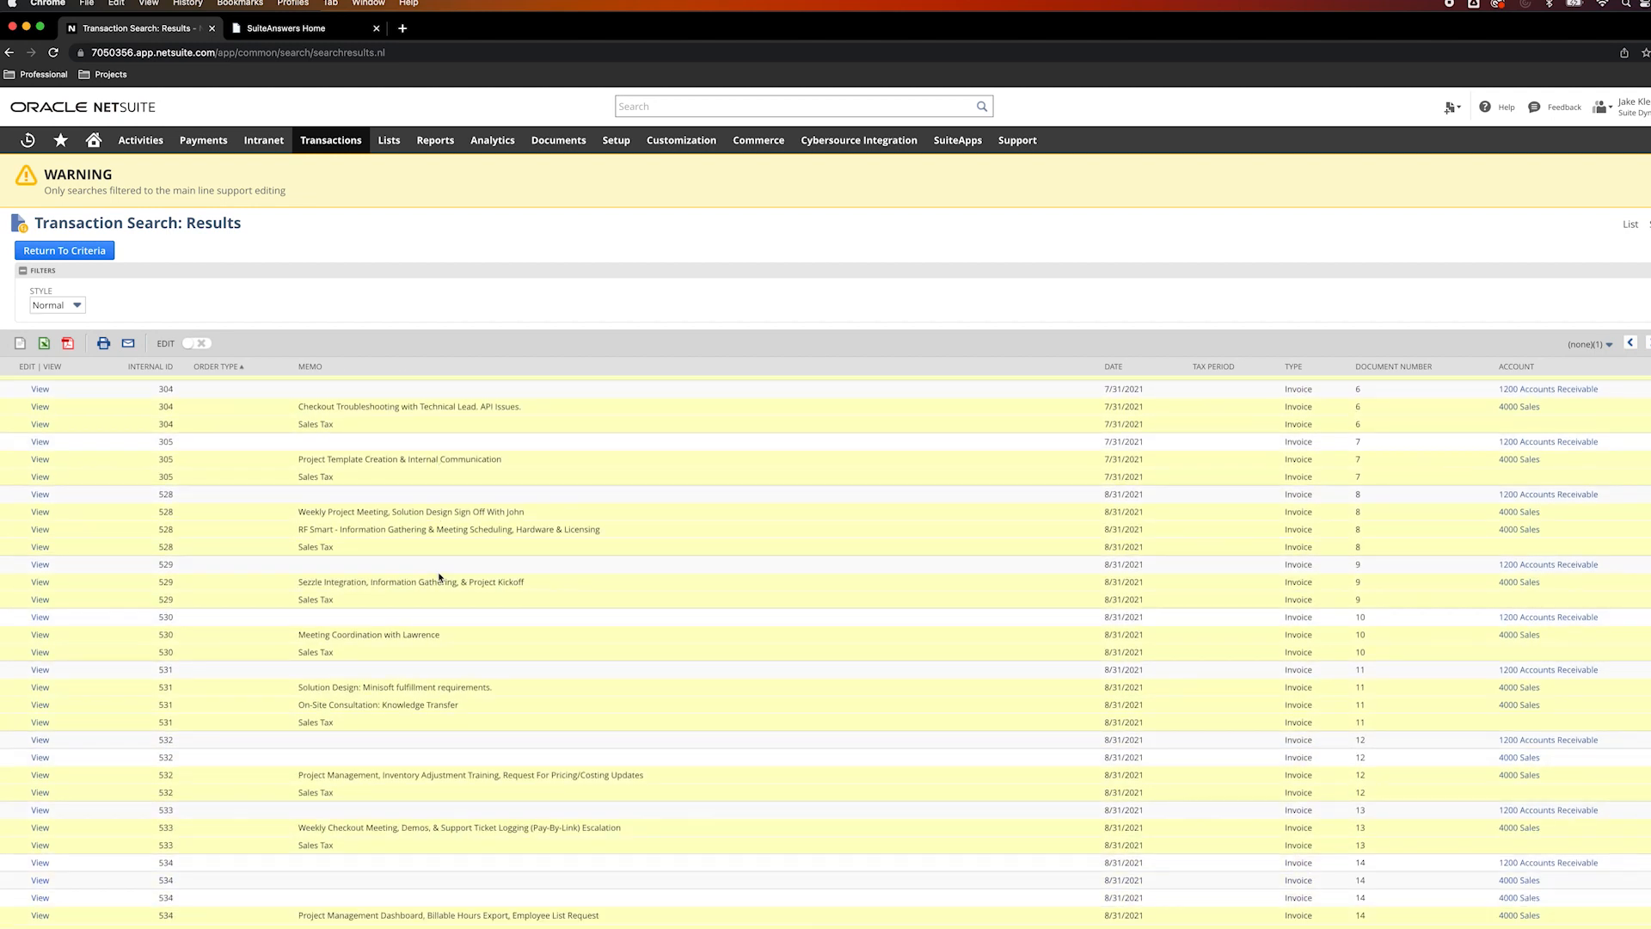
scroll(440, 576, "up", 5)
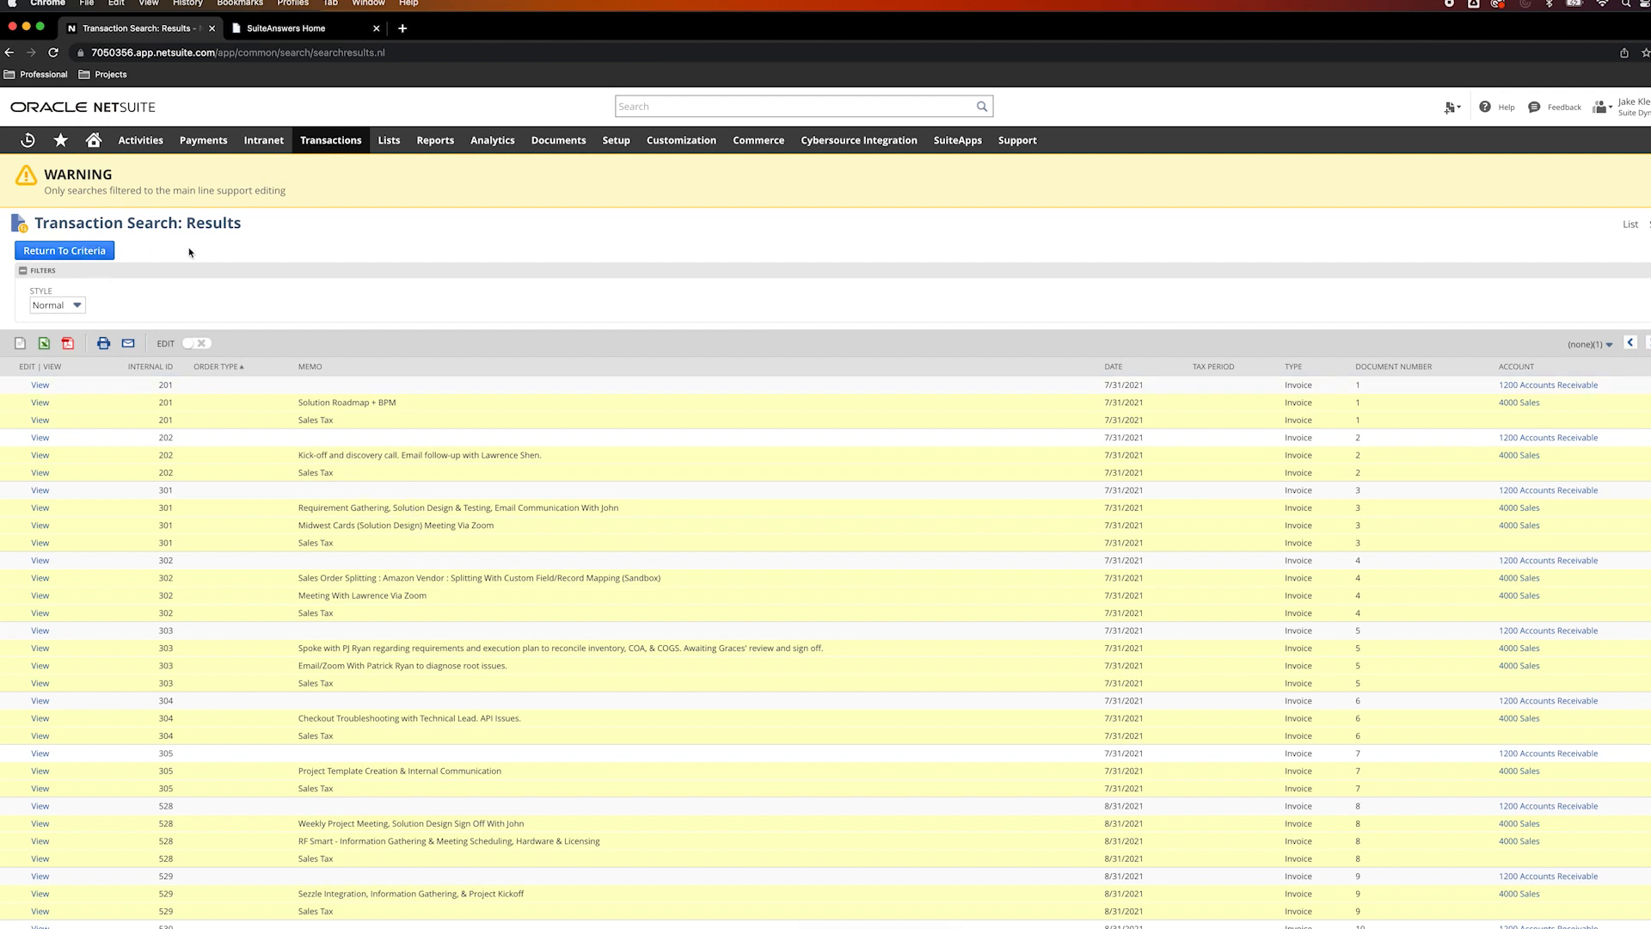
Return to the search definition and open the field choices for a new available filter.
left_click(87, 255)
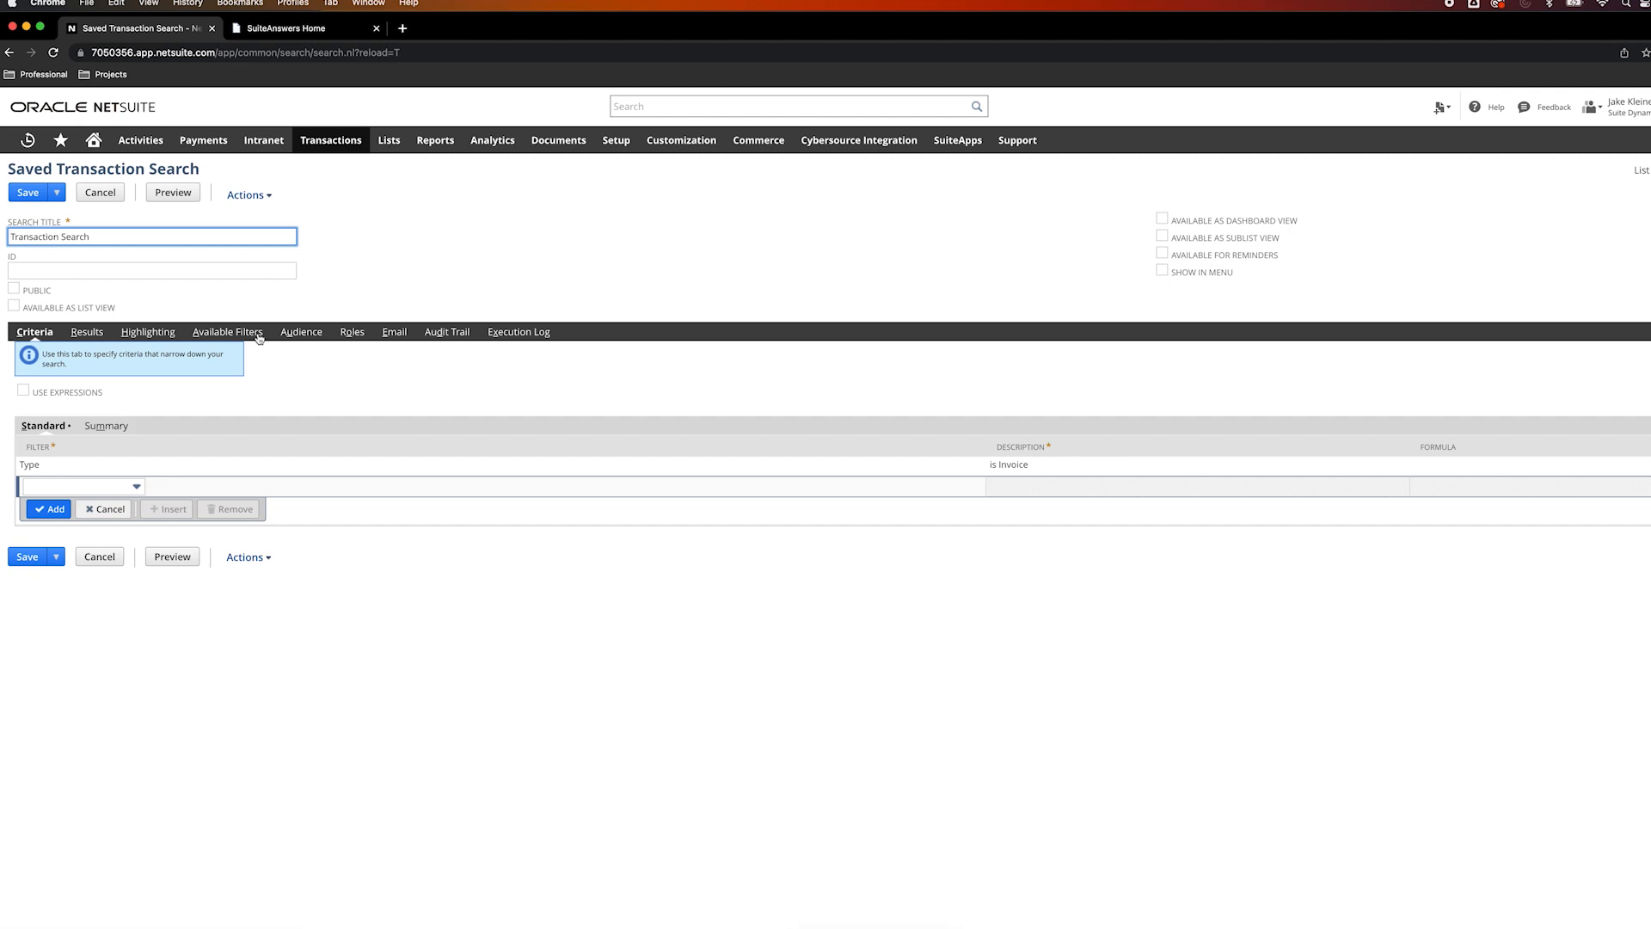
left_click(233, 339)
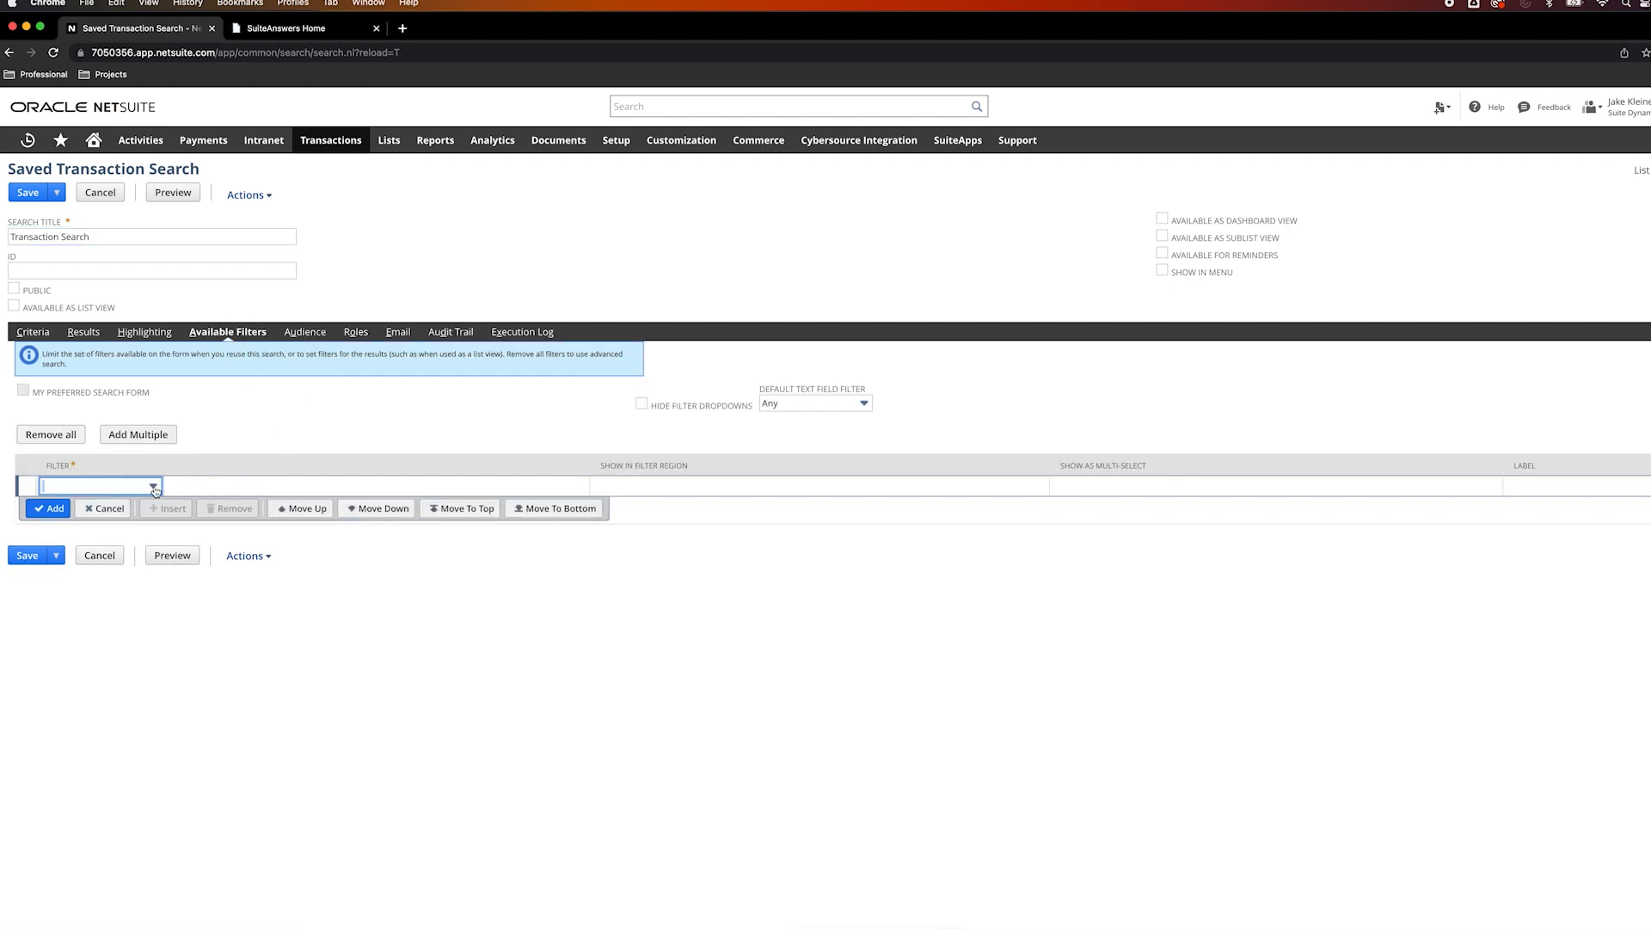
left_click(152, 487)
type("cust")
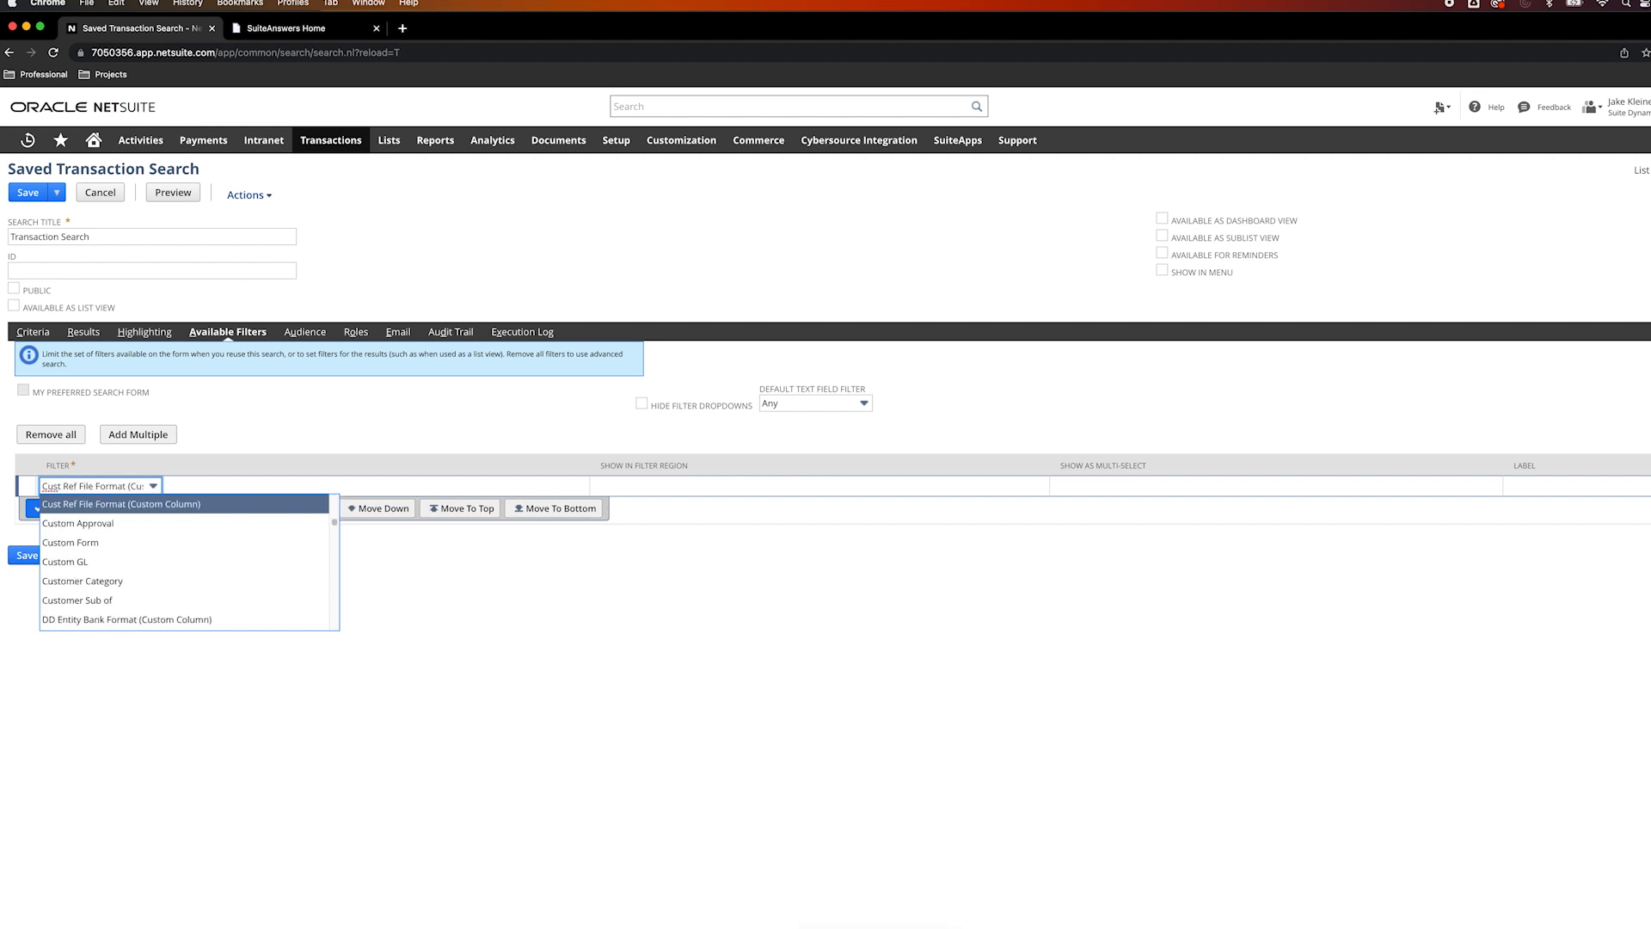
key("BackSpace")
key("BackSpace")
key("BackSpace")
key("BackSpace")
key("BackSpace")
key("BackSpace")
key("BackSpace")
key("BackSpace")
key("BackSpace")
key("BackSpace")
key("BackSpace")
key("BackSpace")
key("BackSpace")
key("BackSpace")
key("BackSpace")
key("BackSpace")
key("BackSpace")
key("BackSpace")
key("BackSpace")
key("BackSpace")
key("BackSpace")
key("BackSpace")
key("BackSpace")
key("BackSpace")
key("BackSpace")
key("BackSpace")
key("BackSpace")
key("BackSpace")
key("BackSpace")
key("BackSpace")
key("BackSpace")
key("BackSpace")
key("BackSpace")
key("BackSpace")
key("BackSpace")
key("BackSpace")
Add Date as an available filter, show it in the filter region and label it Date Filter.
type("Date")
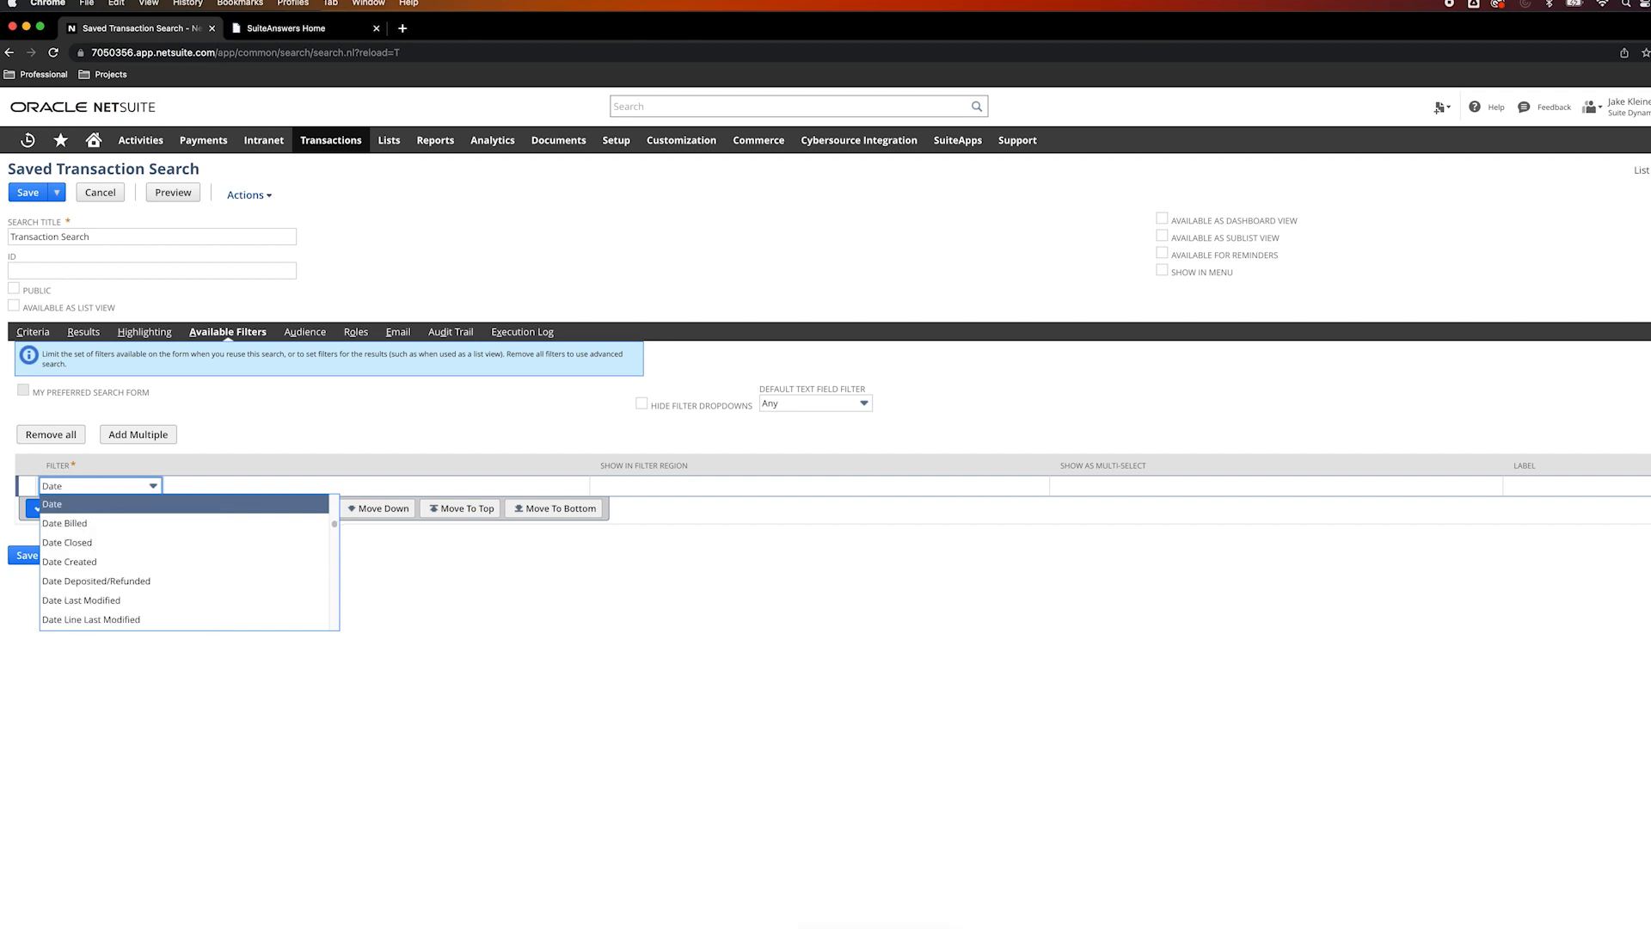
key("Return")
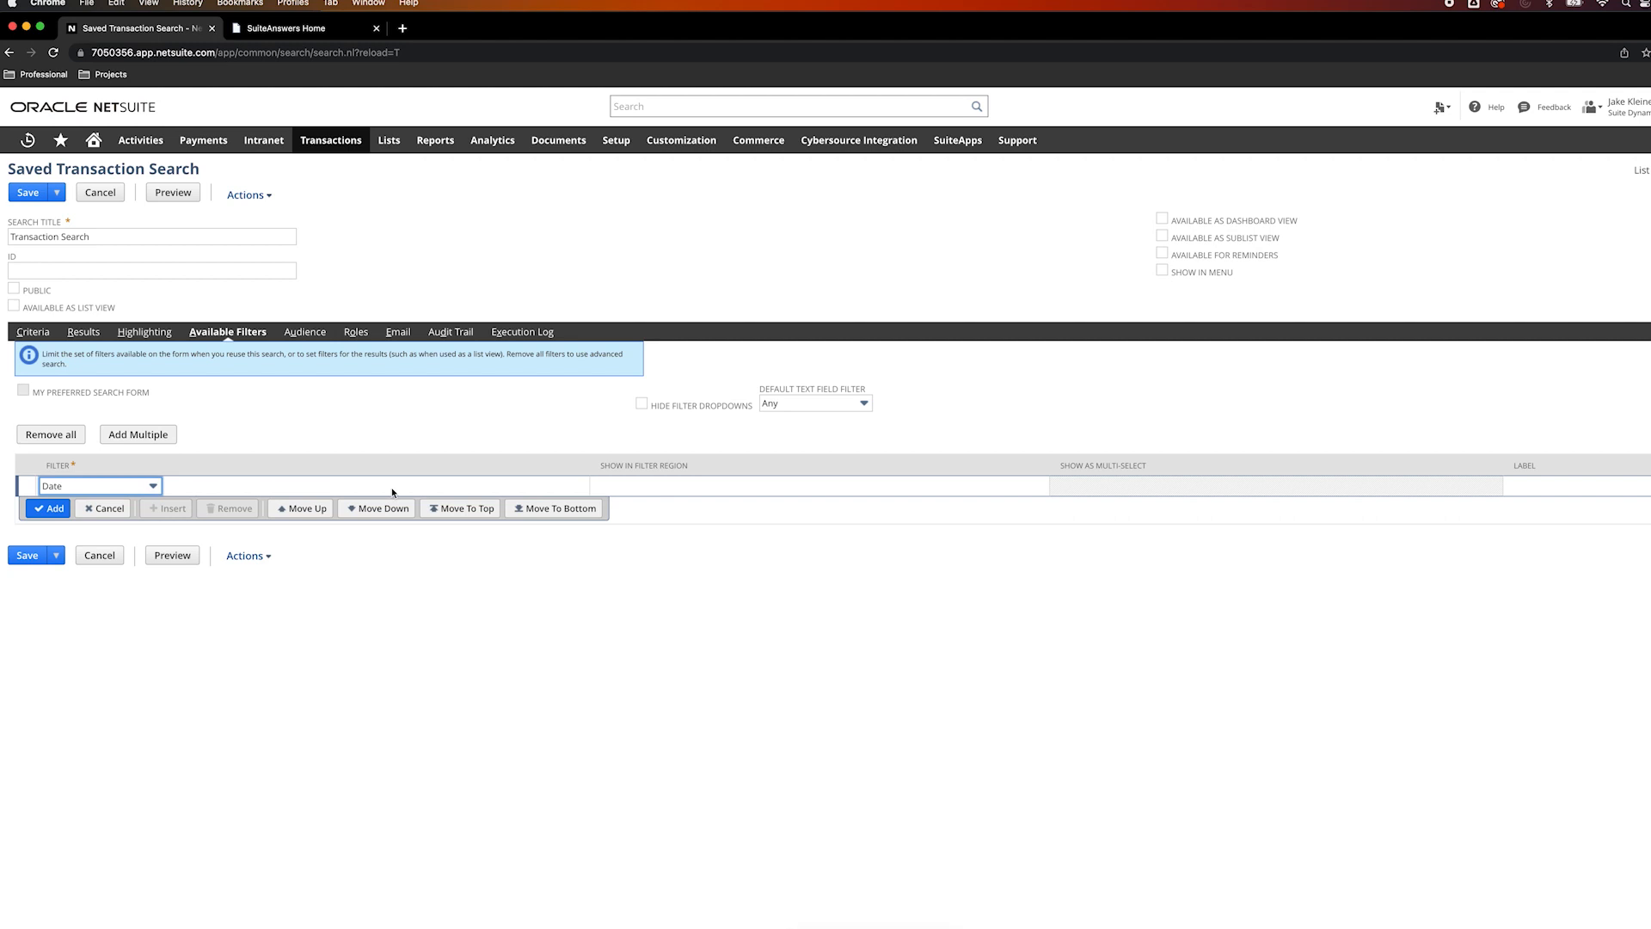
left_click(609, 490)
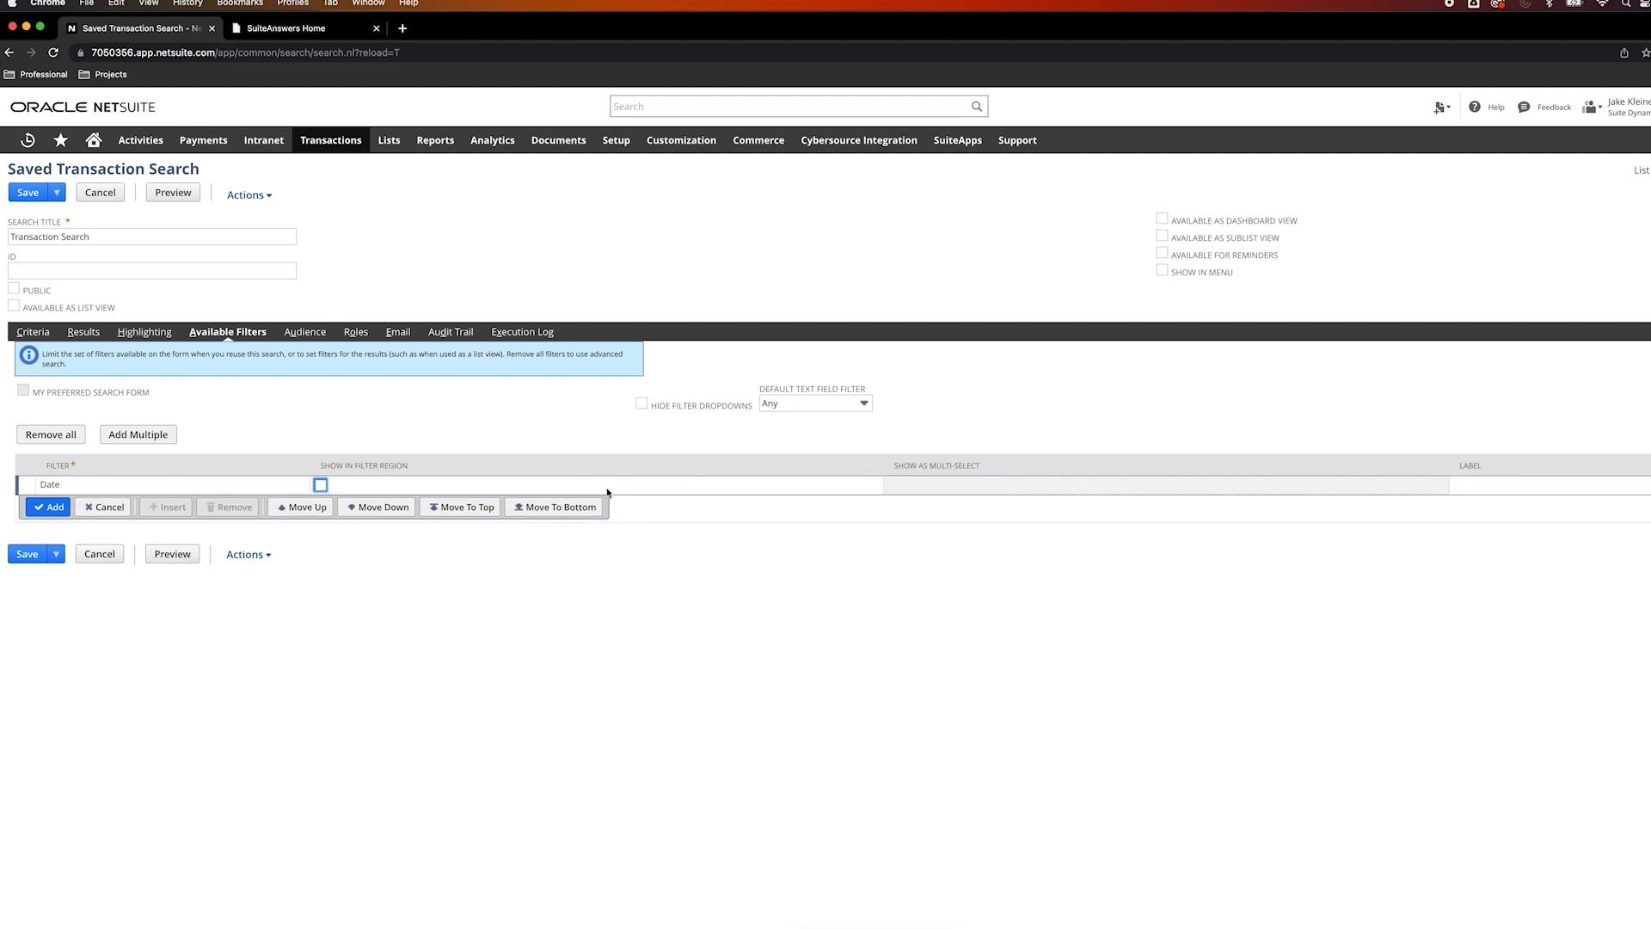
left_click(319, 487)
left_click(1486, 489)
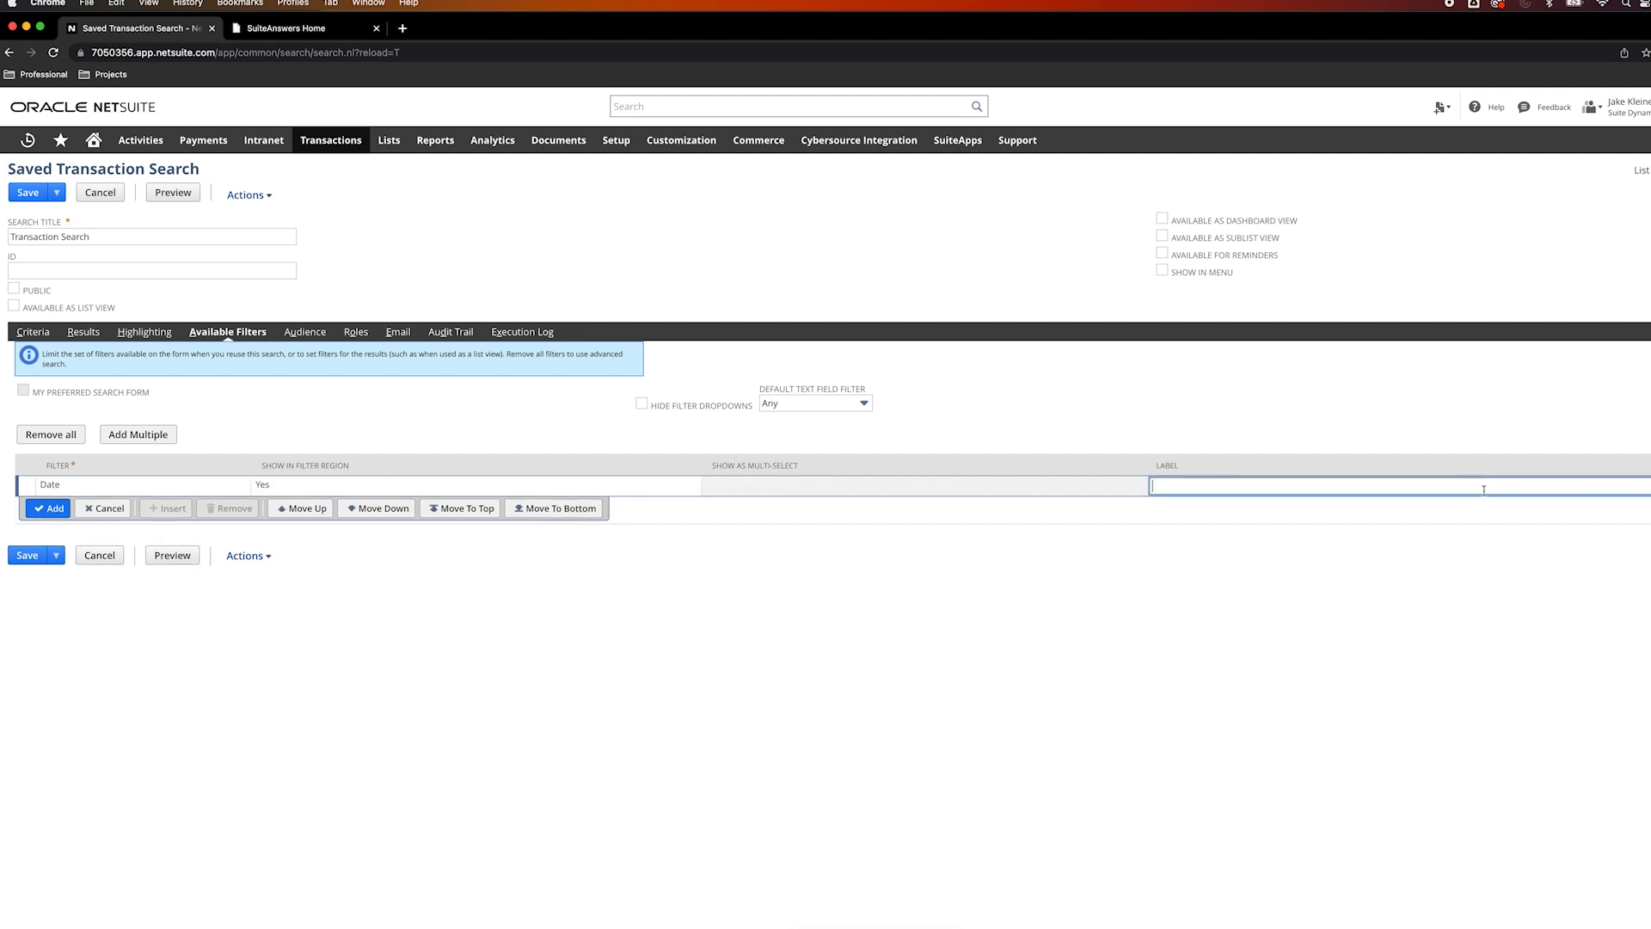
type("Date Filter")
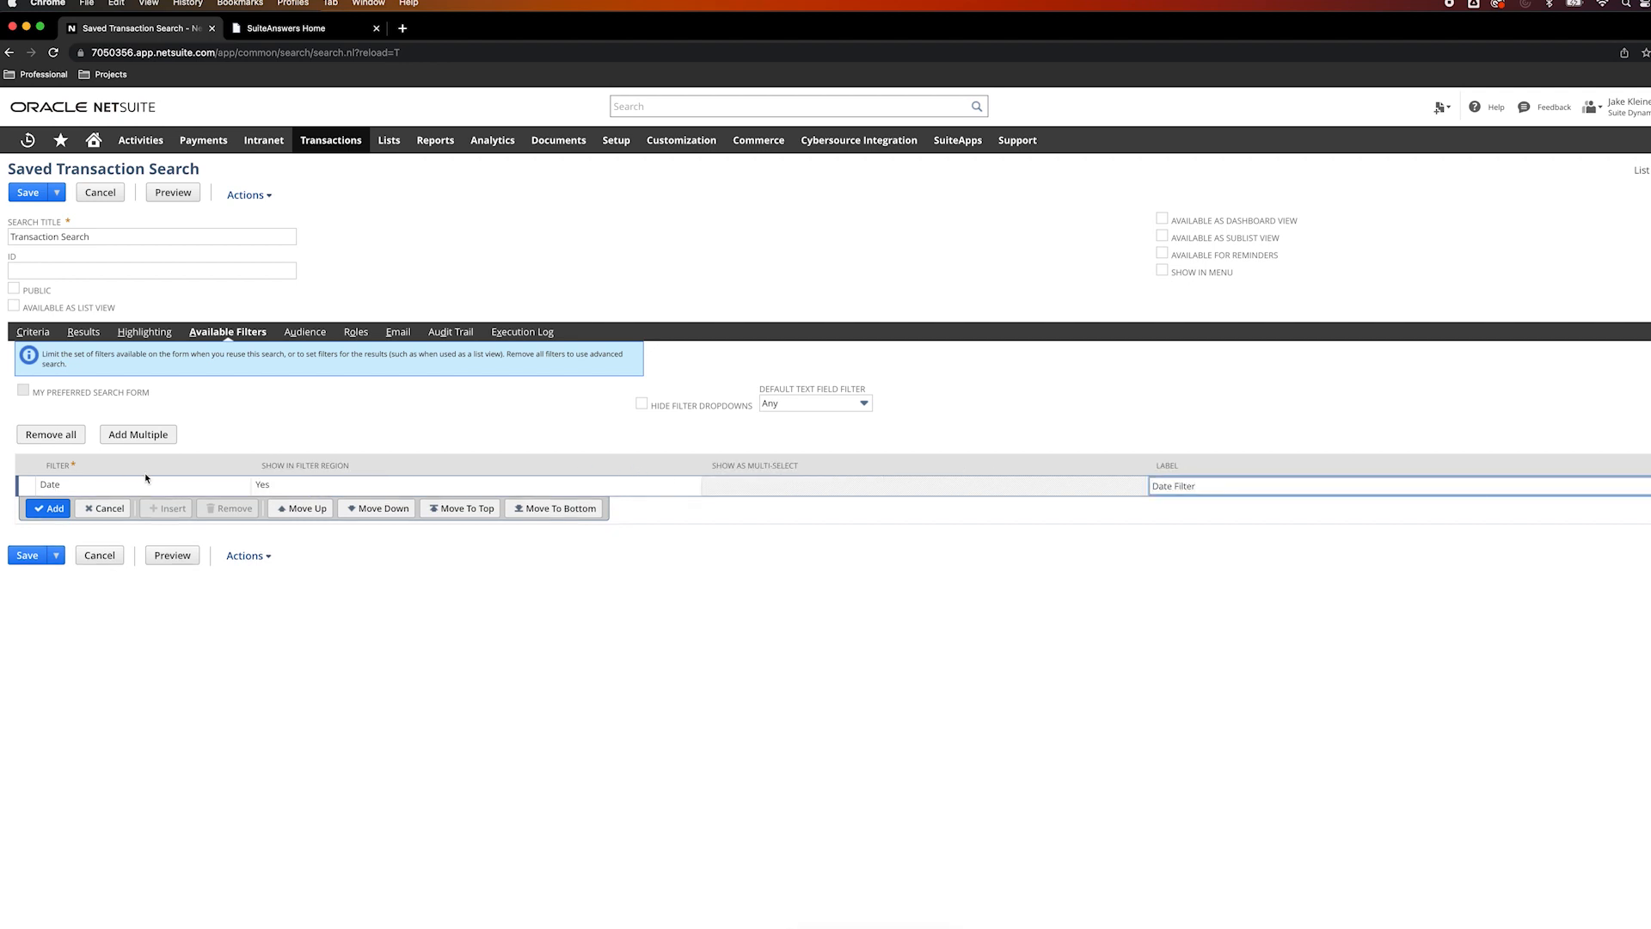
left_click(53, 509)
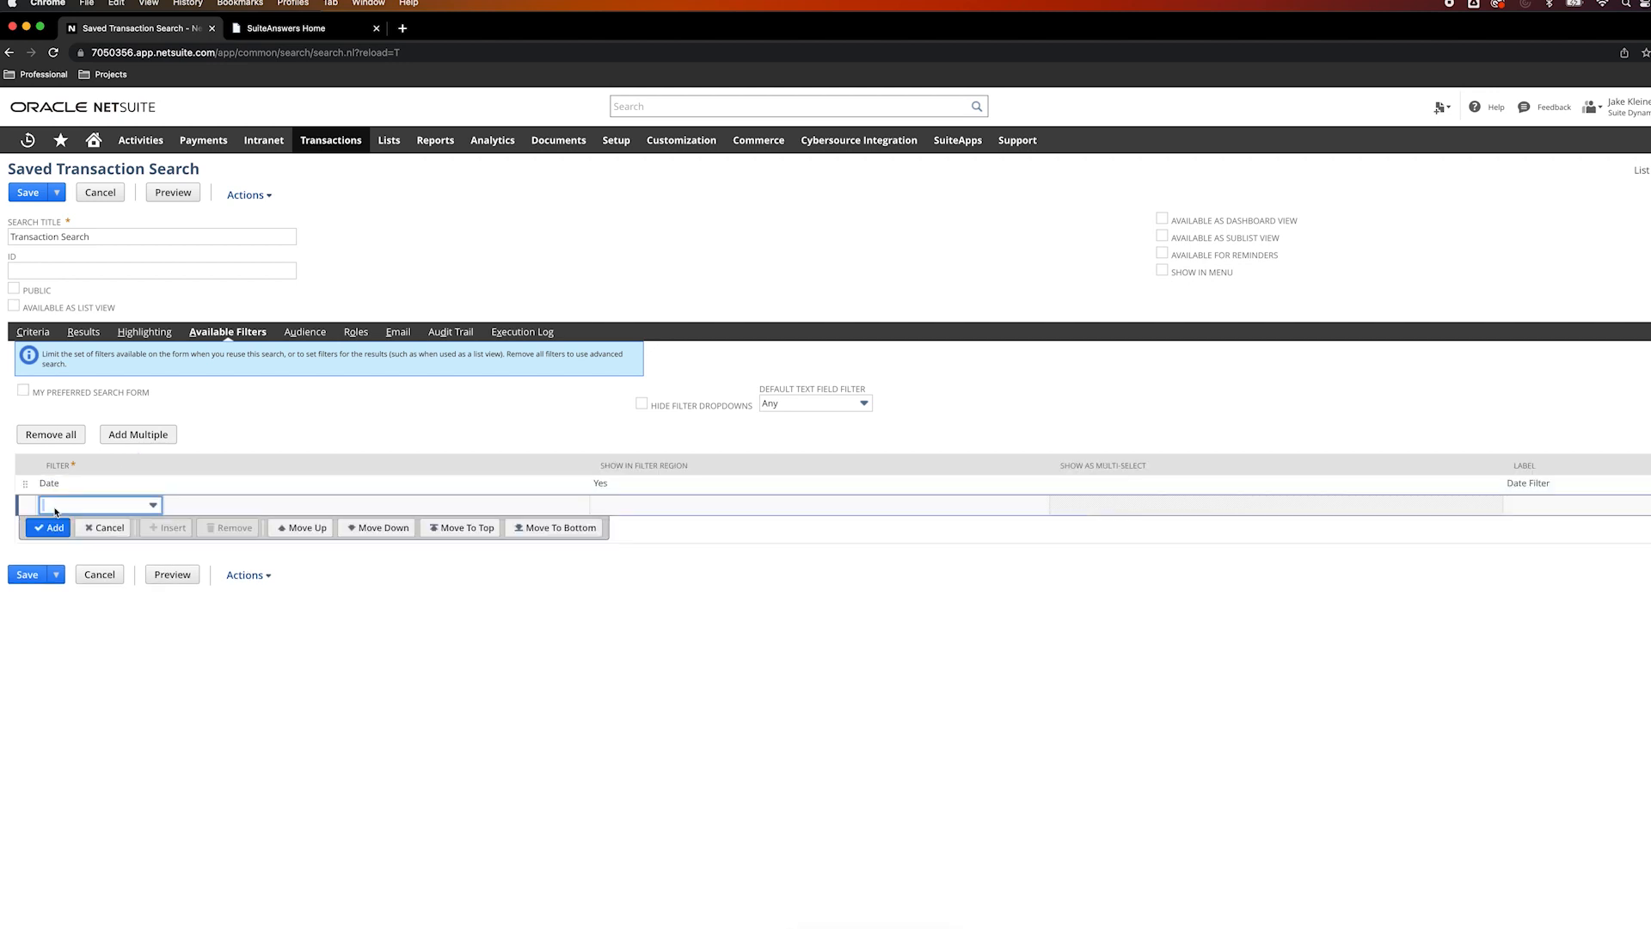
Preview the search and filter its results by the date range "this month to date".
left_click(175, 194)
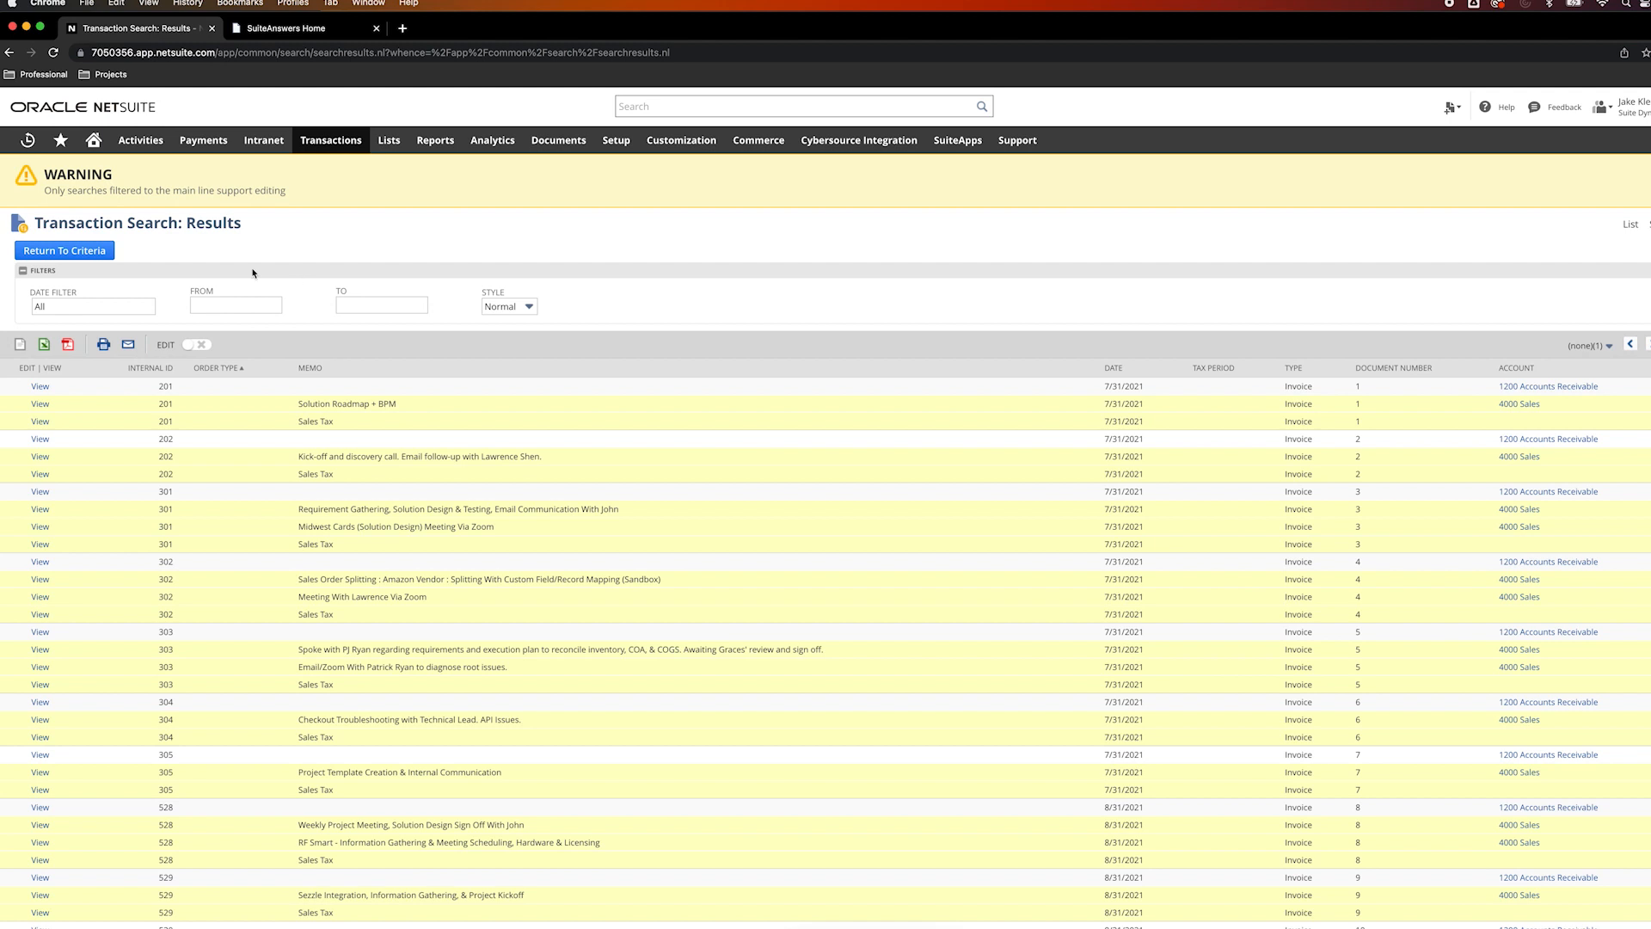
left_click(128, 312)
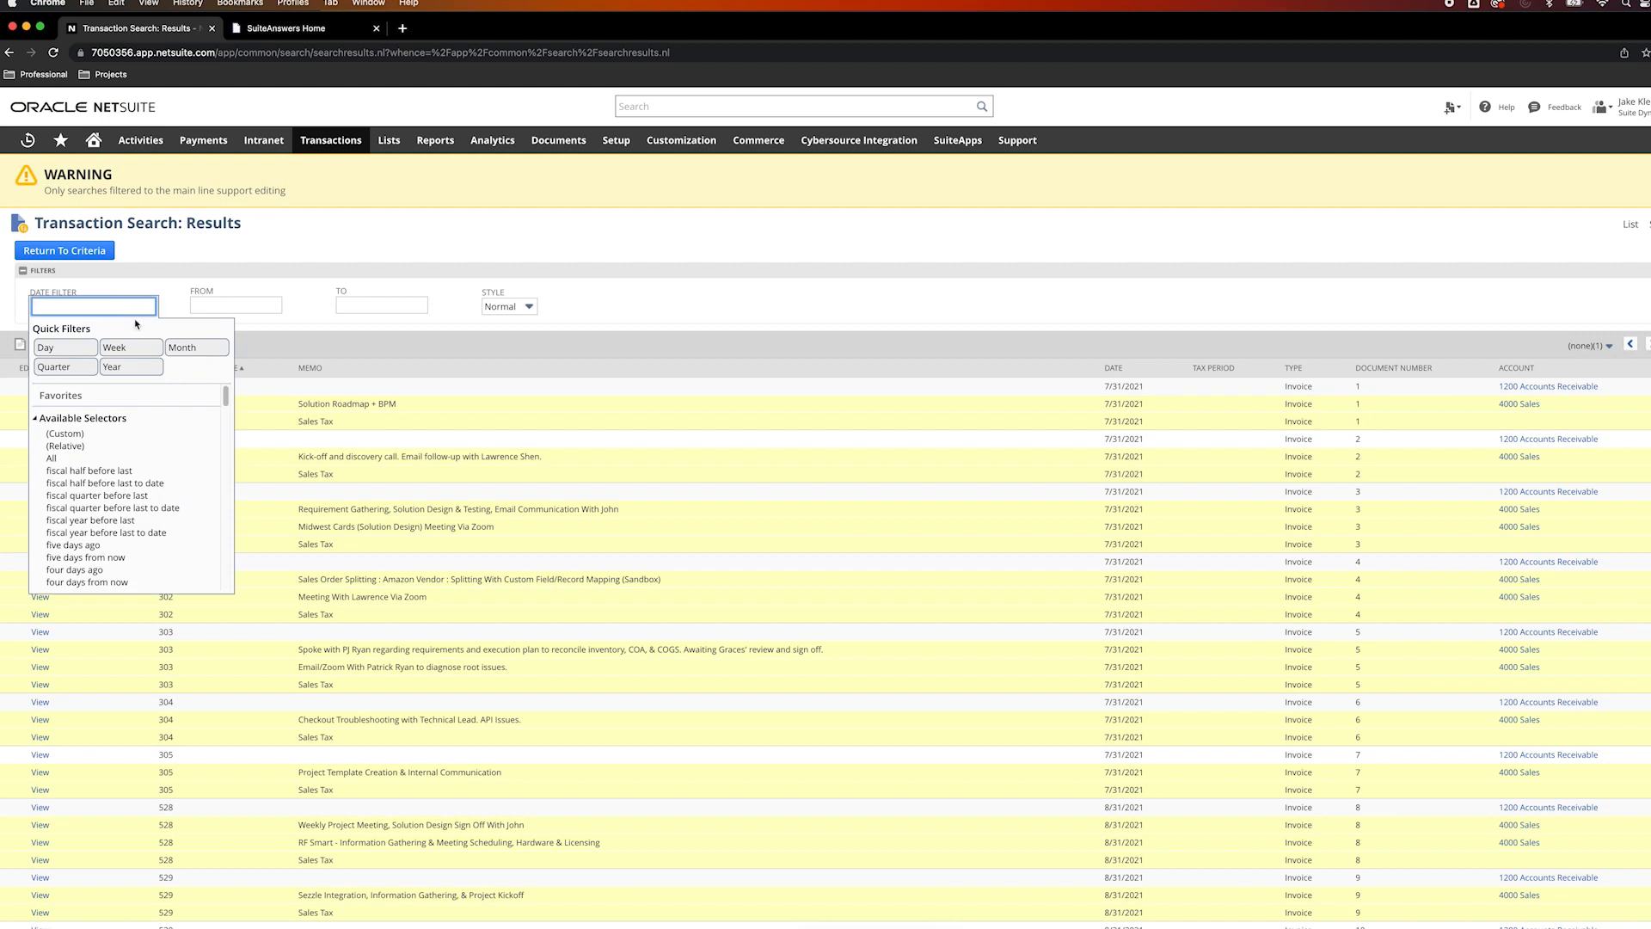
left_click(190, 348)
scroll(167, 468, "down", 10)
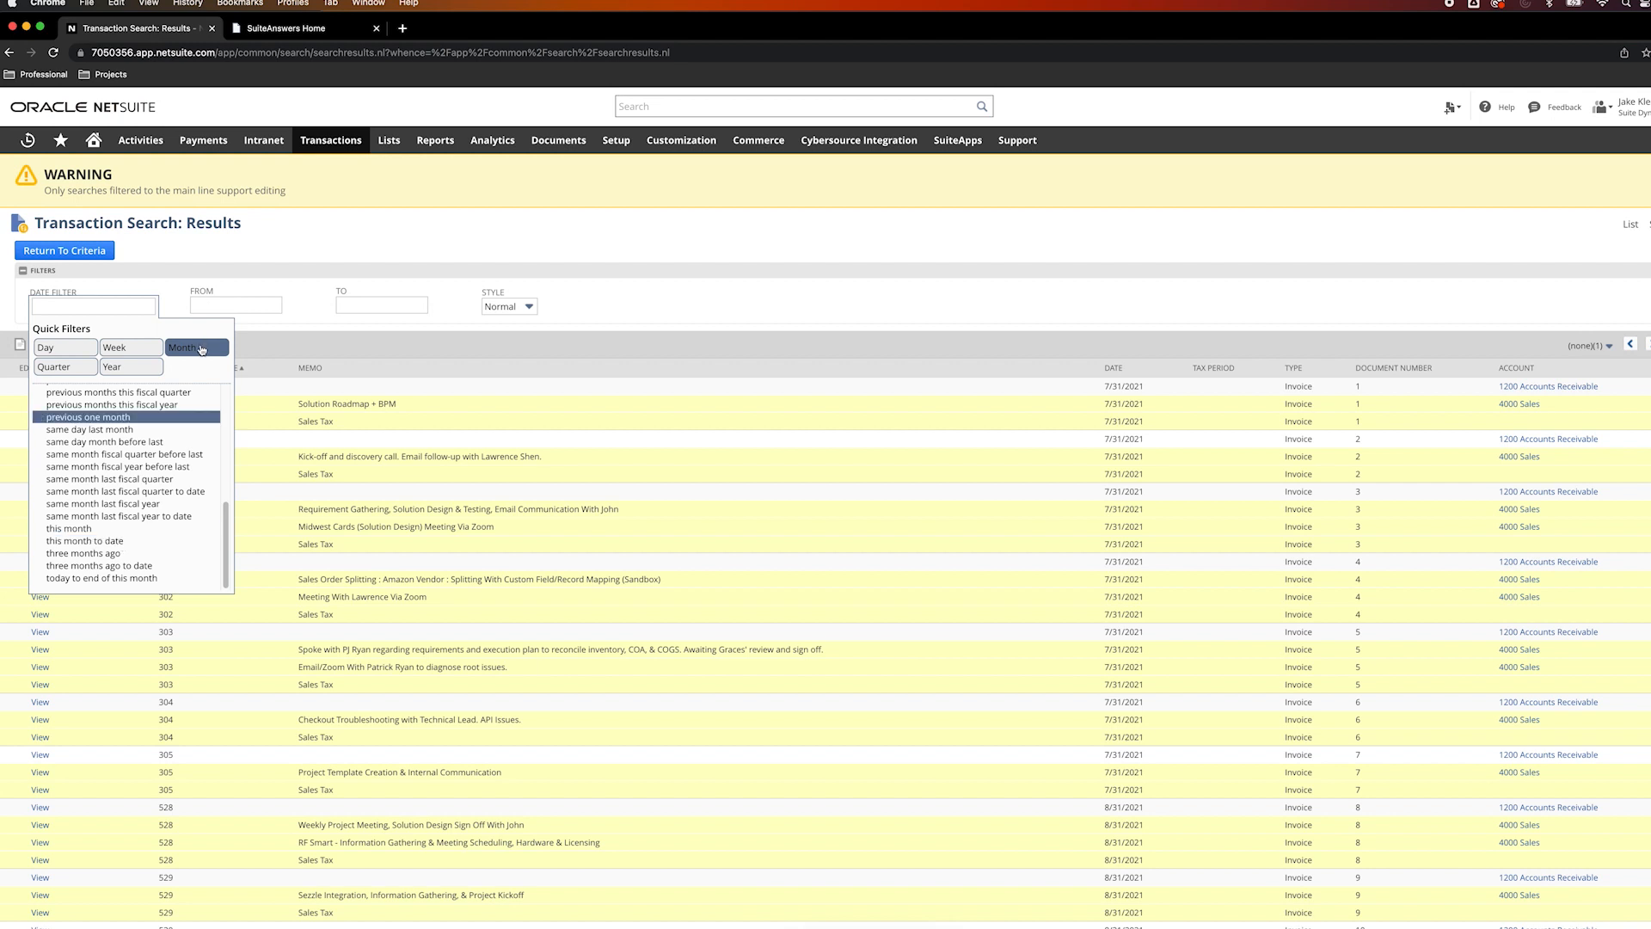
left_click(95, 541)
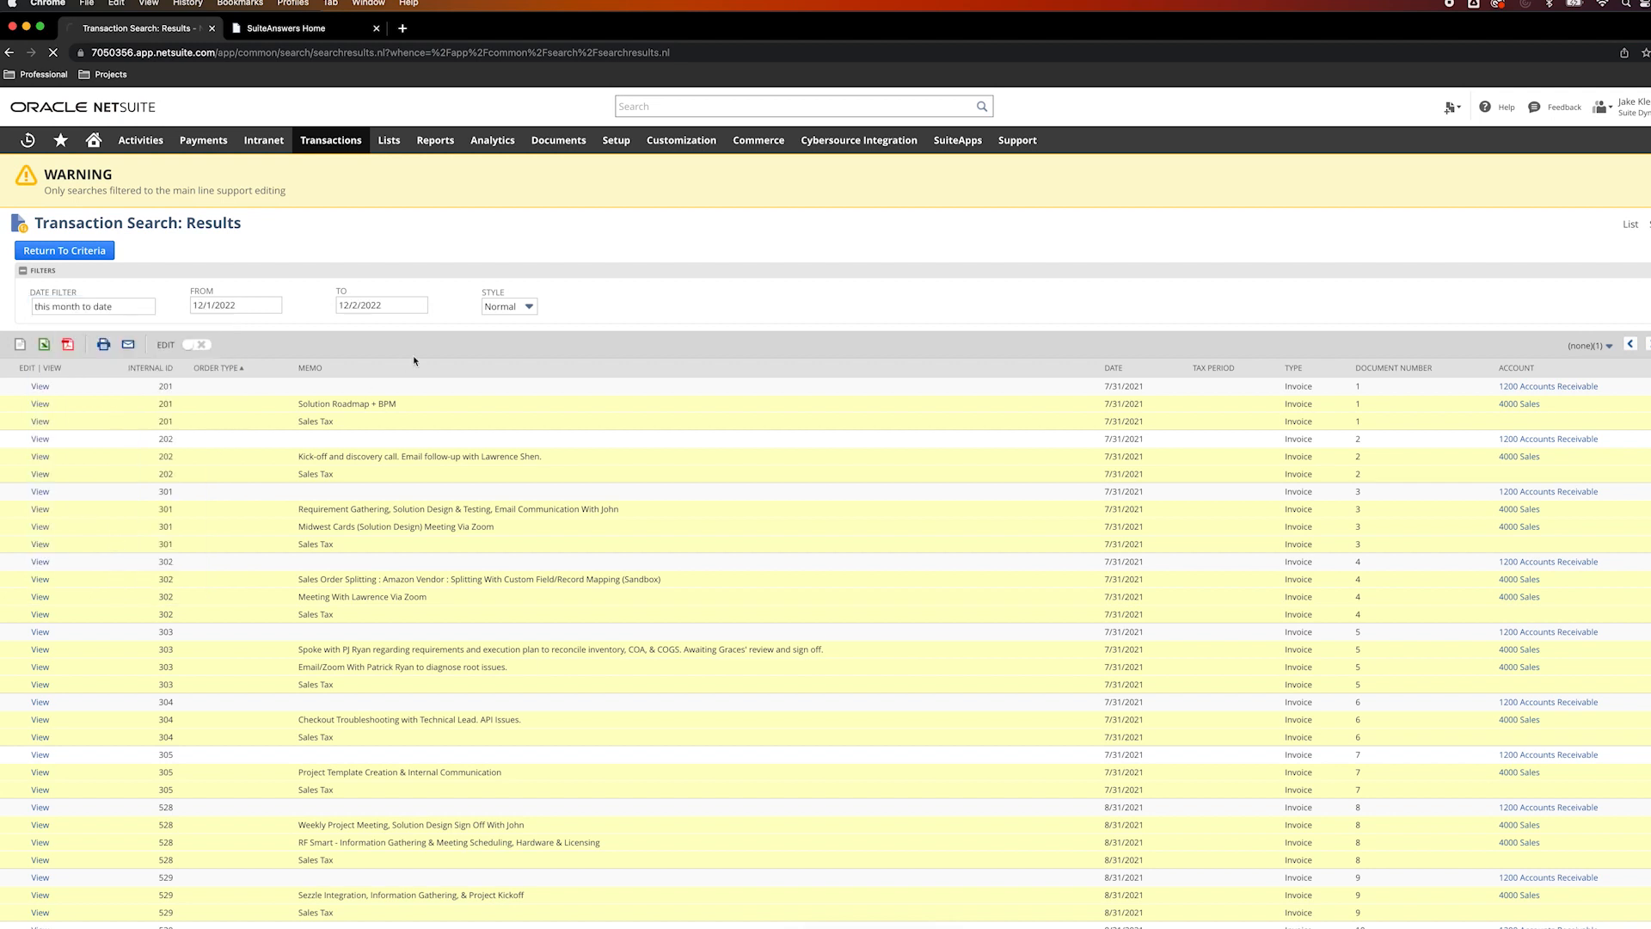